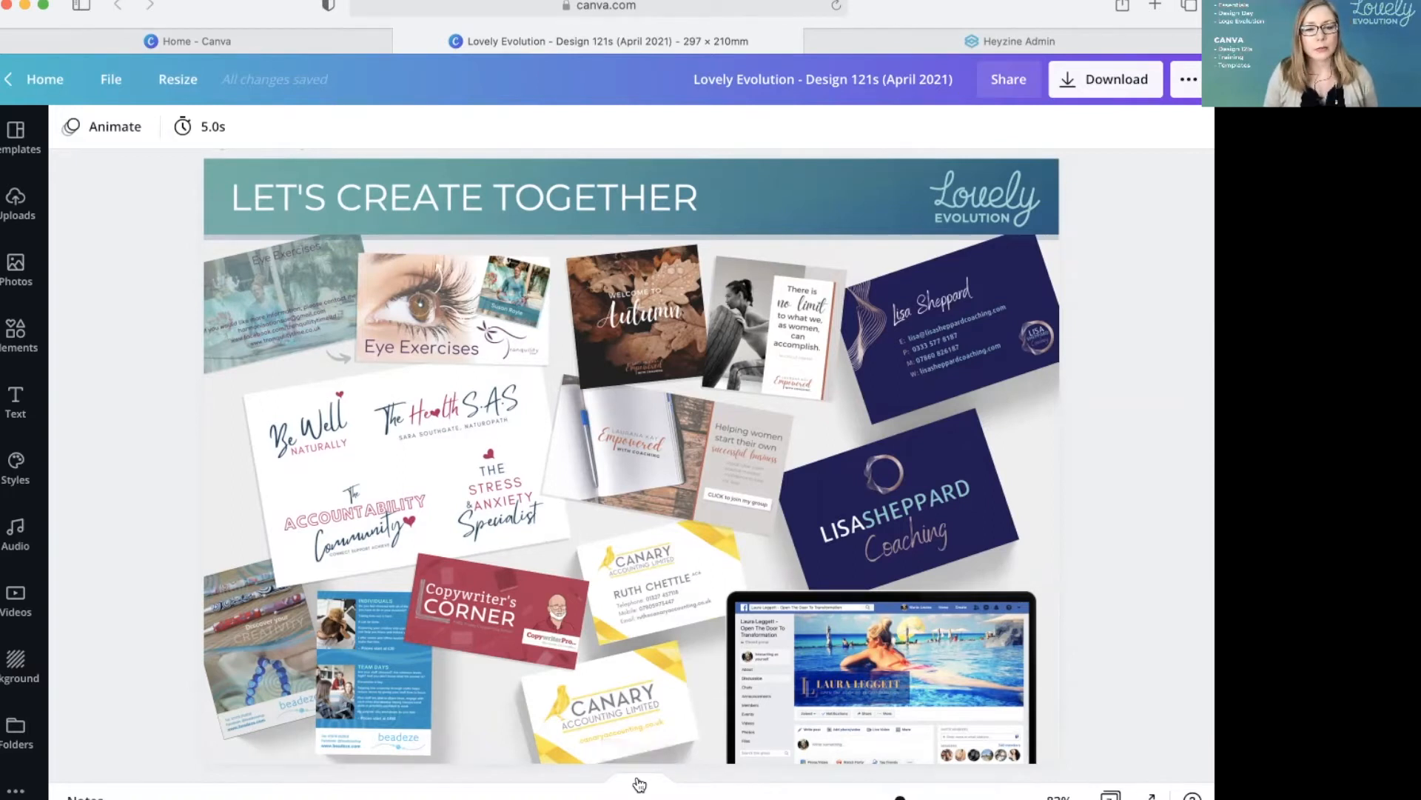
# Step: Look at the design's page thumbnails, page 1 notes and grid overview, and reopen page 1 in the editor
pyautogui.click(640, 783)
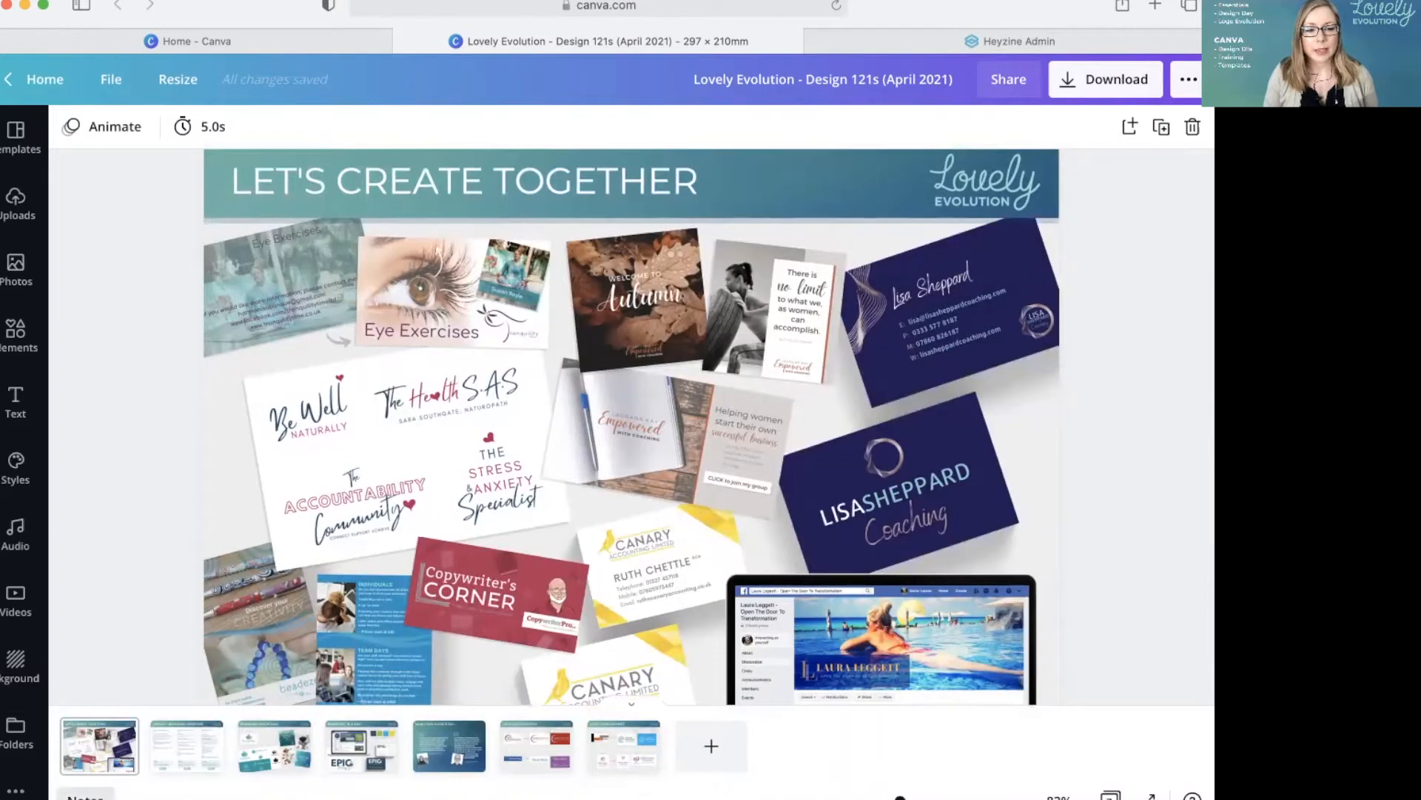
pyautogui.click(85, 796)
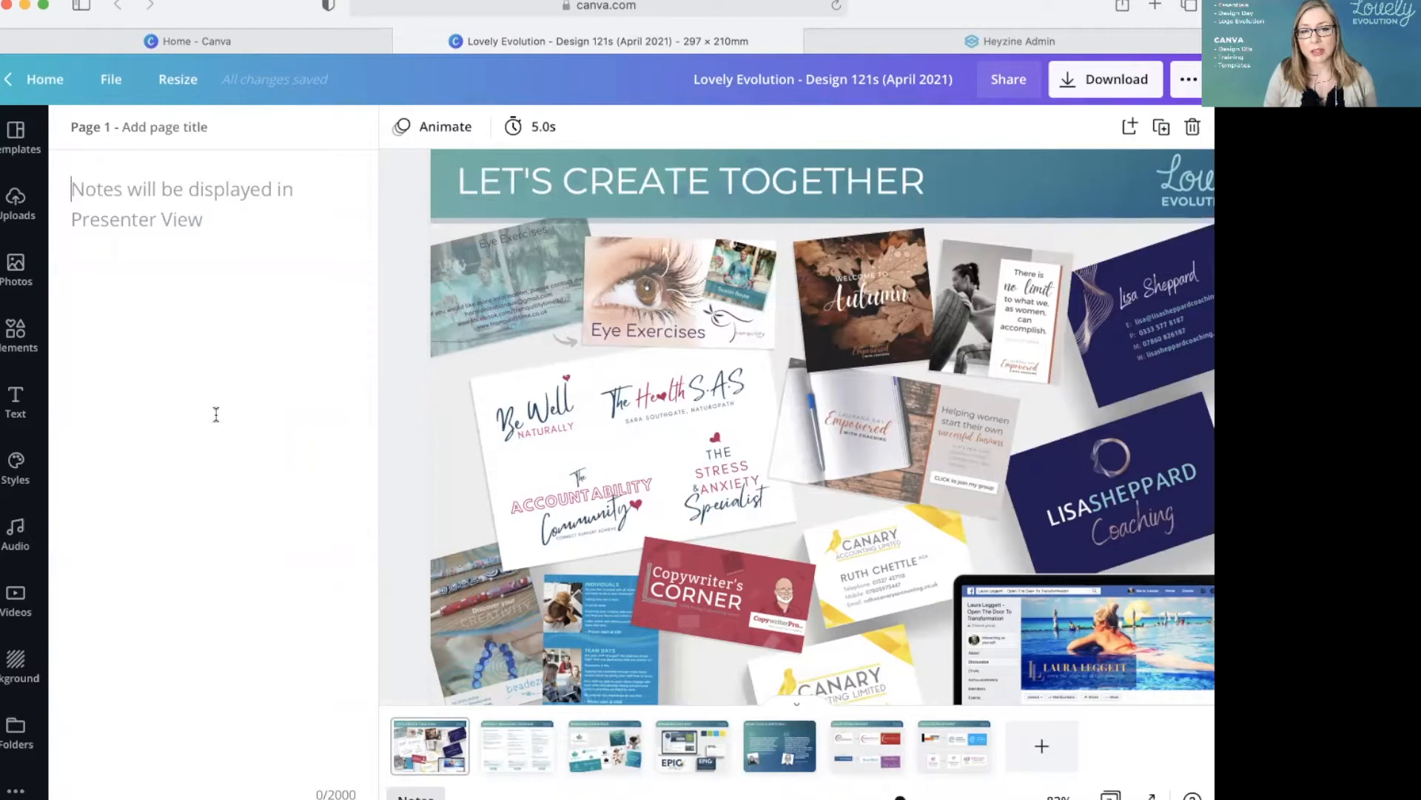
pyautogui.click(416, 795)
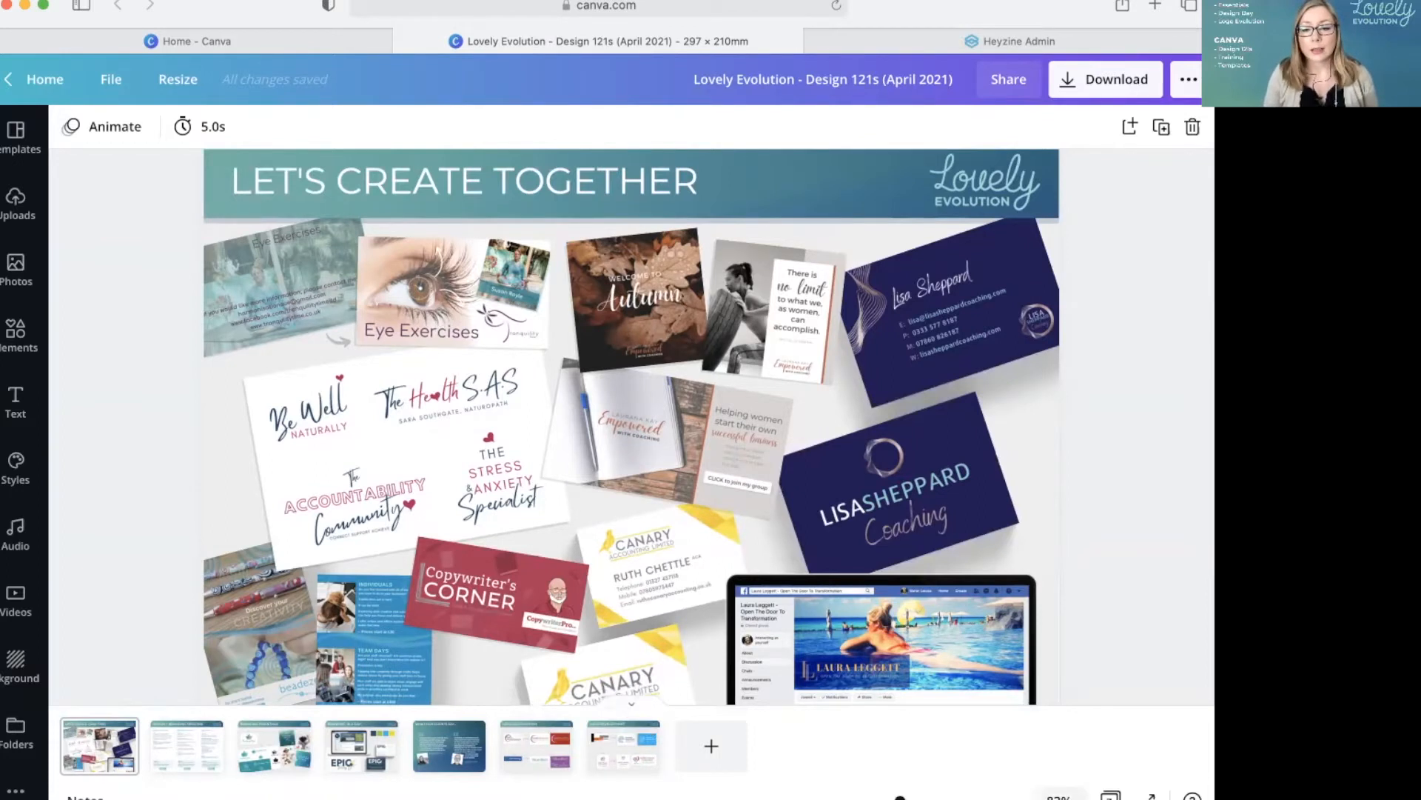
pyautogui.click(1111, 794)
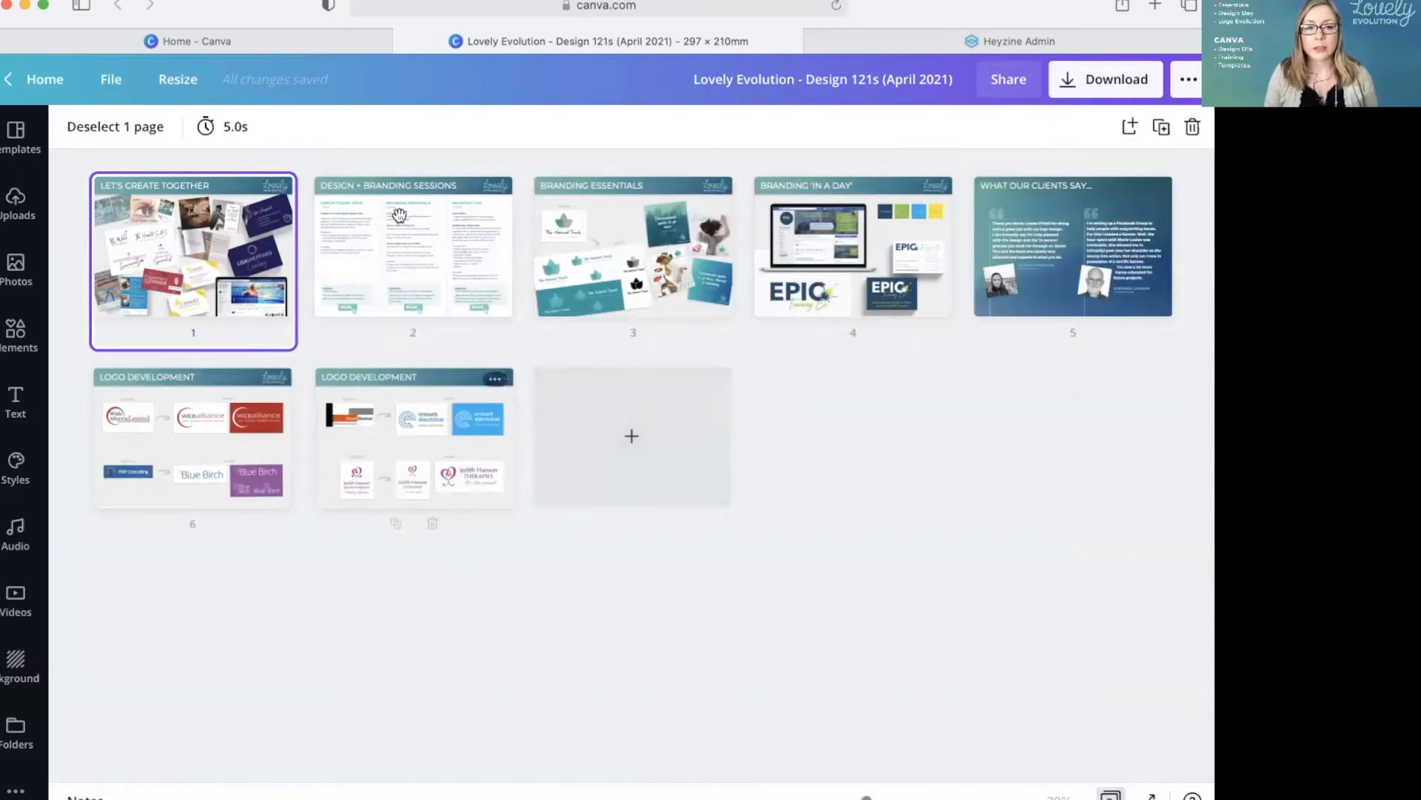
pyautogui.doubleClick(184, 237)
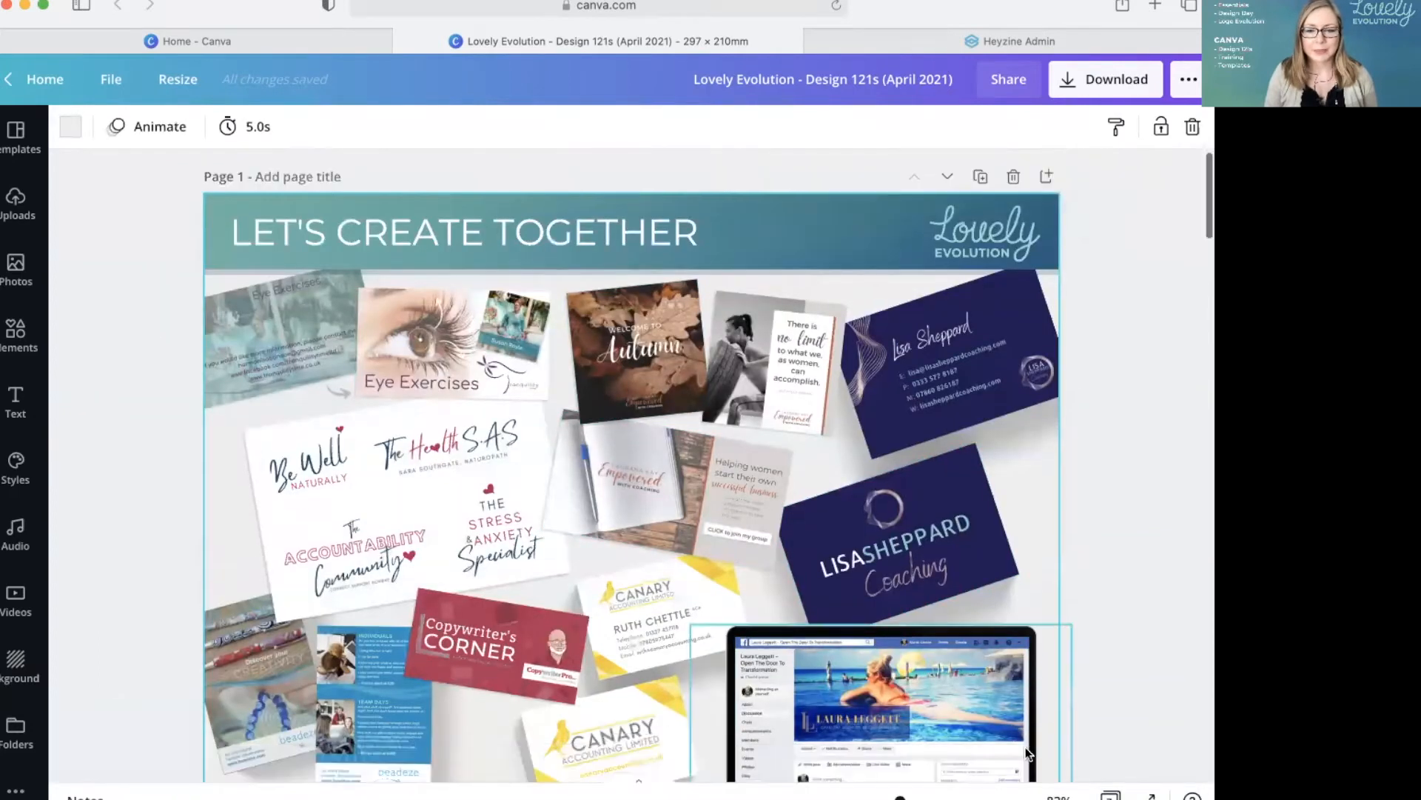
# Step: Examine the design's pages from Let's Create Together through both Logo Development pages, and return to the first page
pyautogui.scroll(-1, 1168, 581)
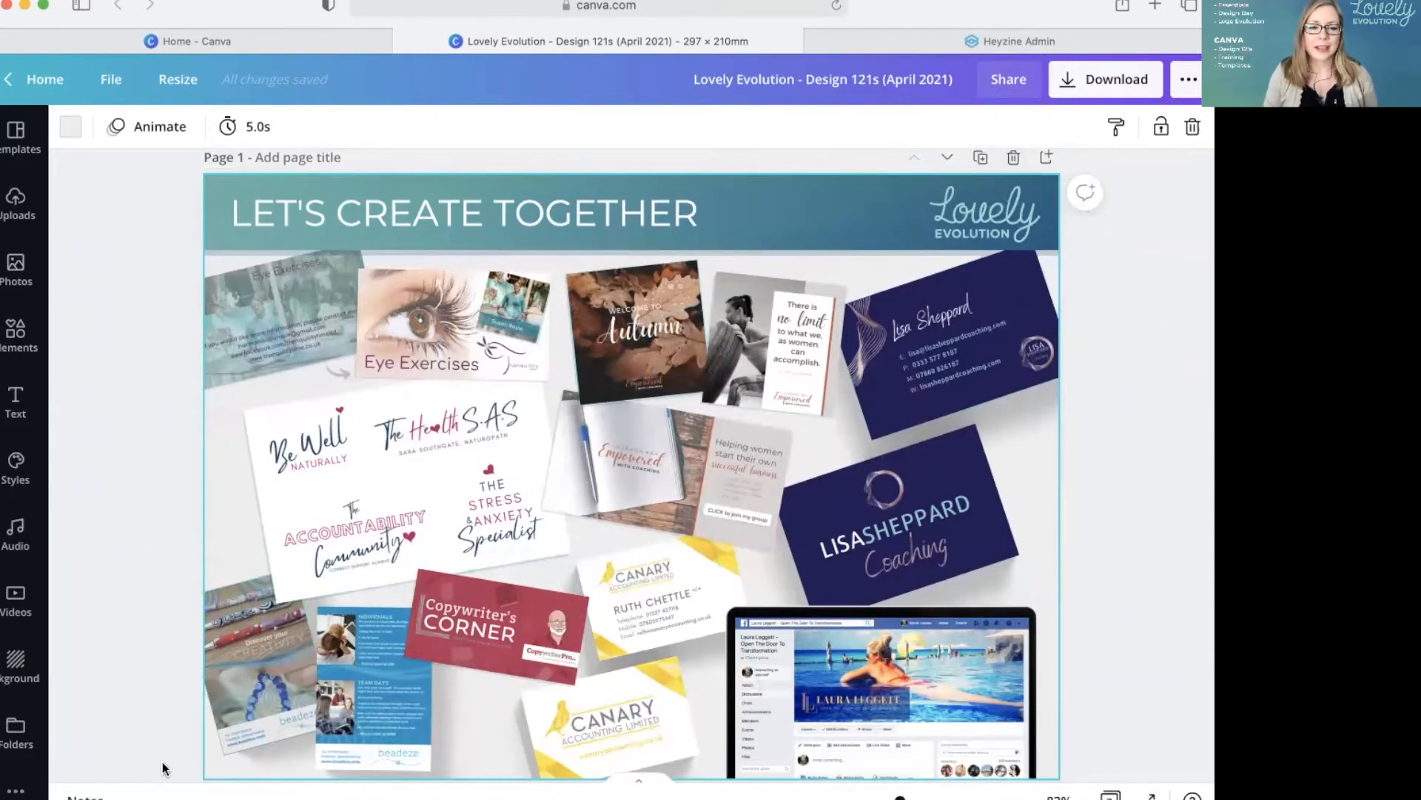
pyautogui.scroll(-1, 735, 599)
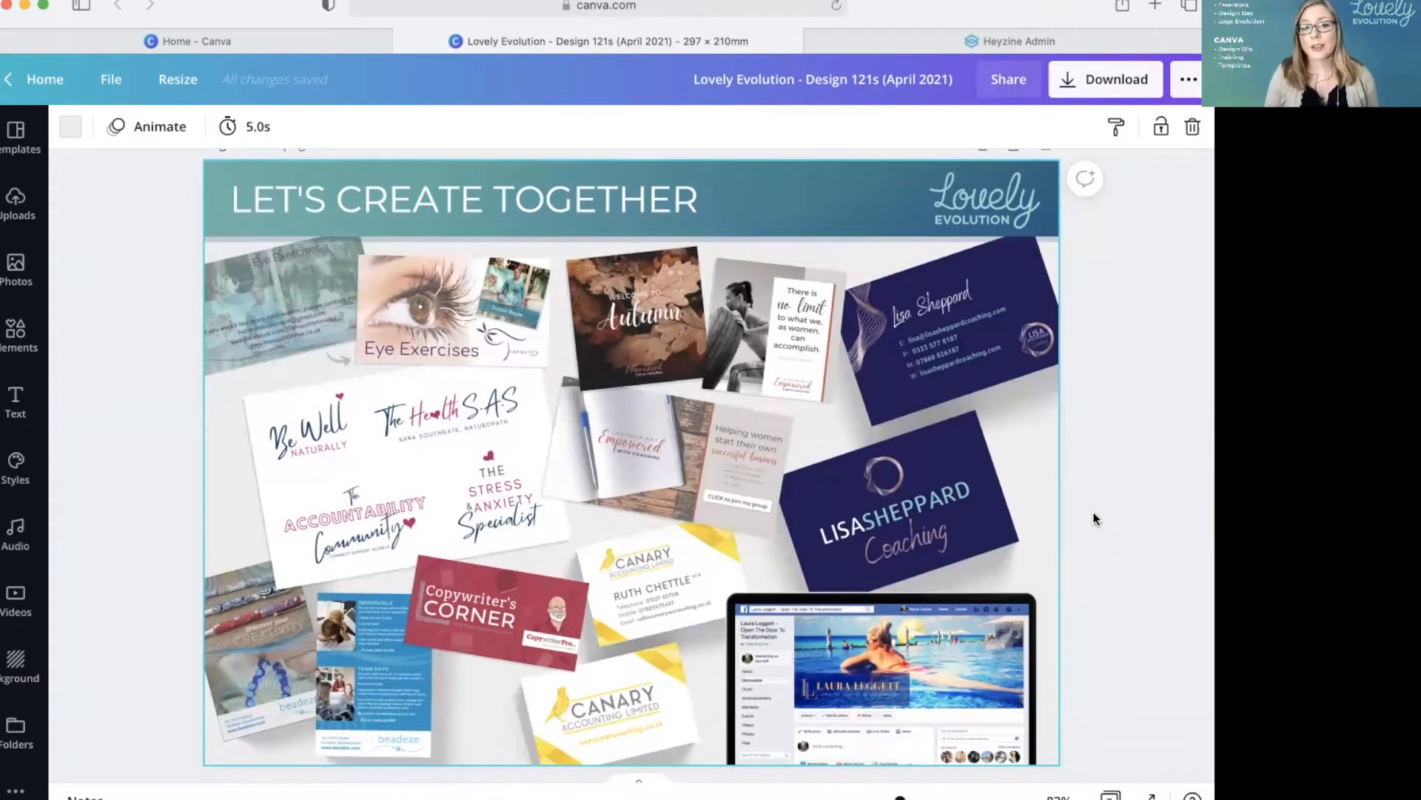
pyautogui.scroll(-5, 1038, 462)
pyautogui.scroll(-12, 1039, 464)
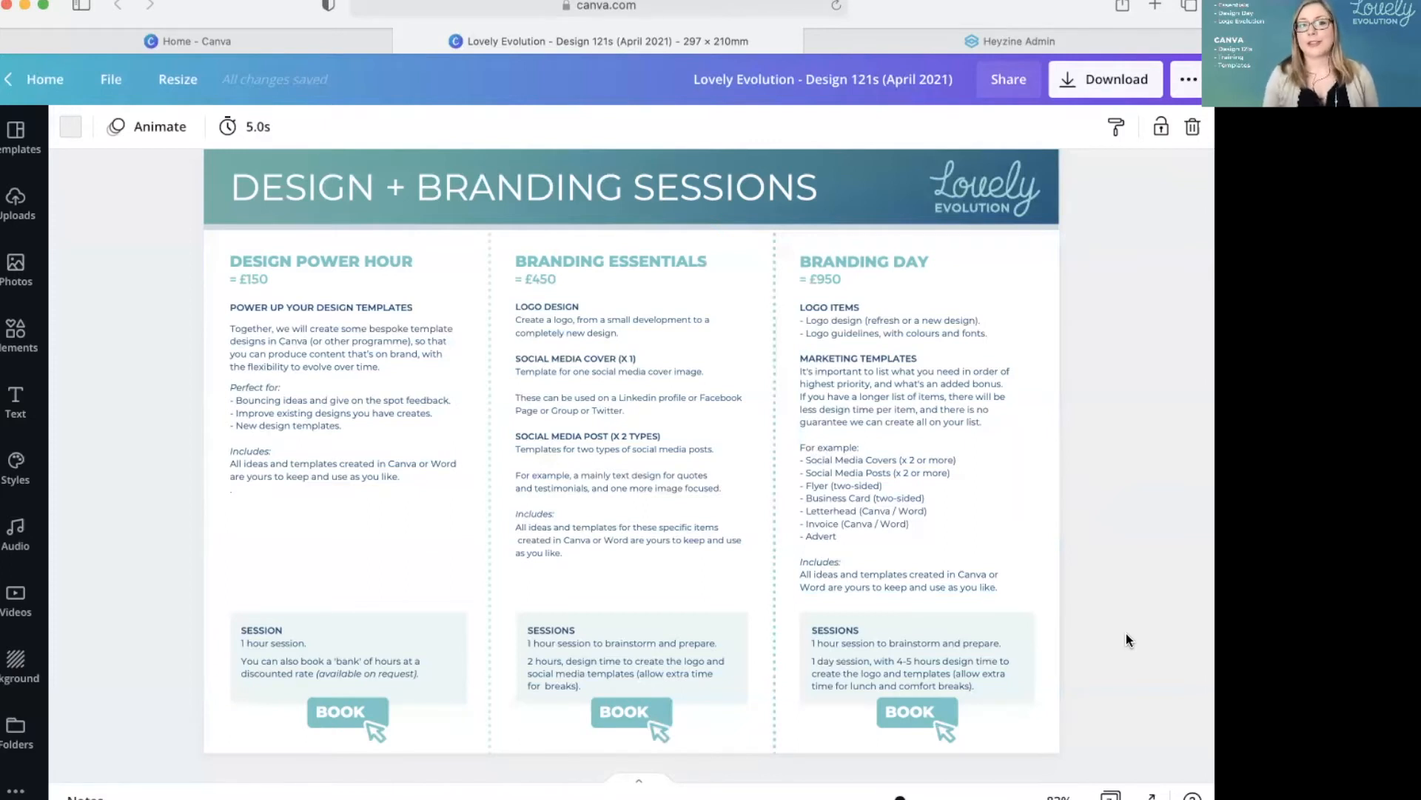
pyautogui.scroll(-8, 1072, 568)
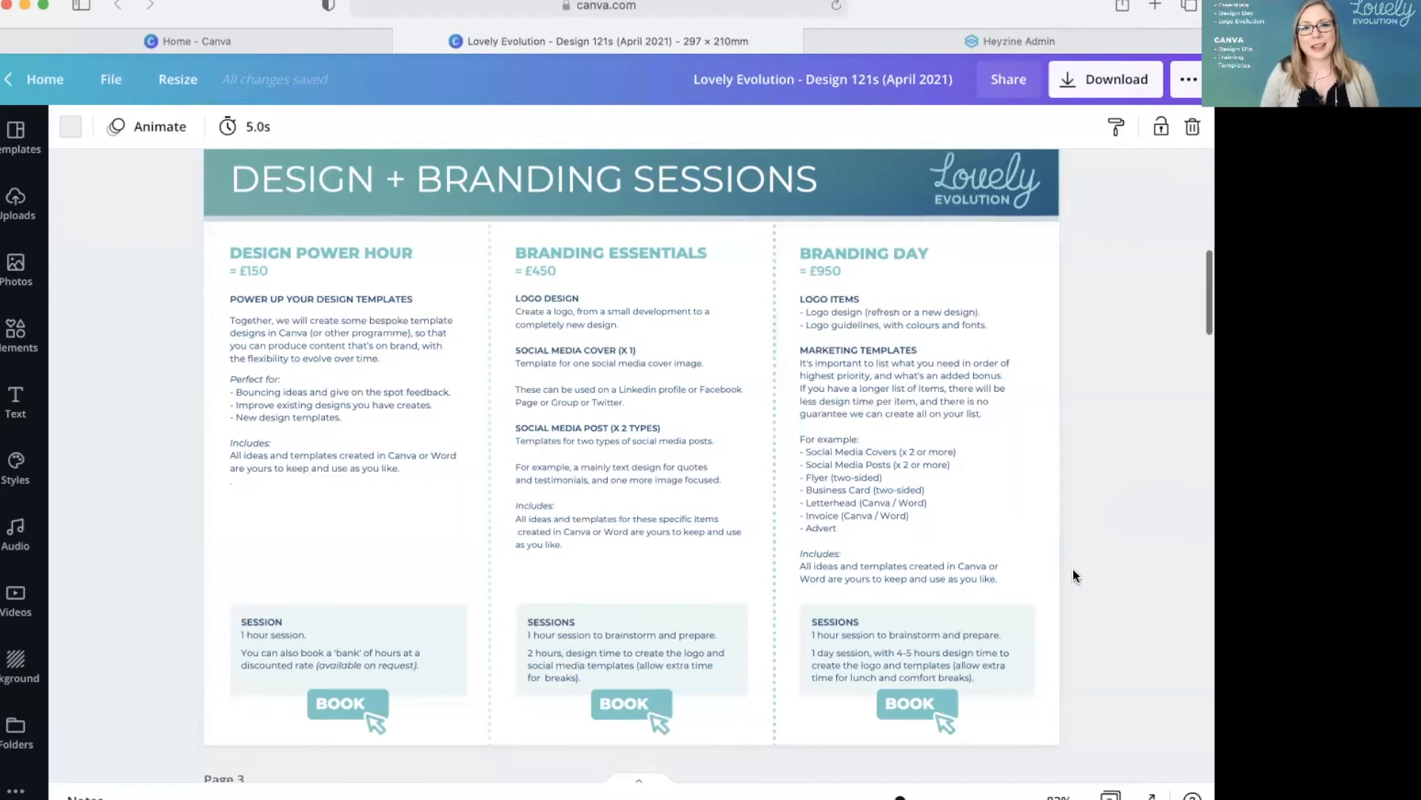
pyautogui.scroll(-4, 1073, 569)
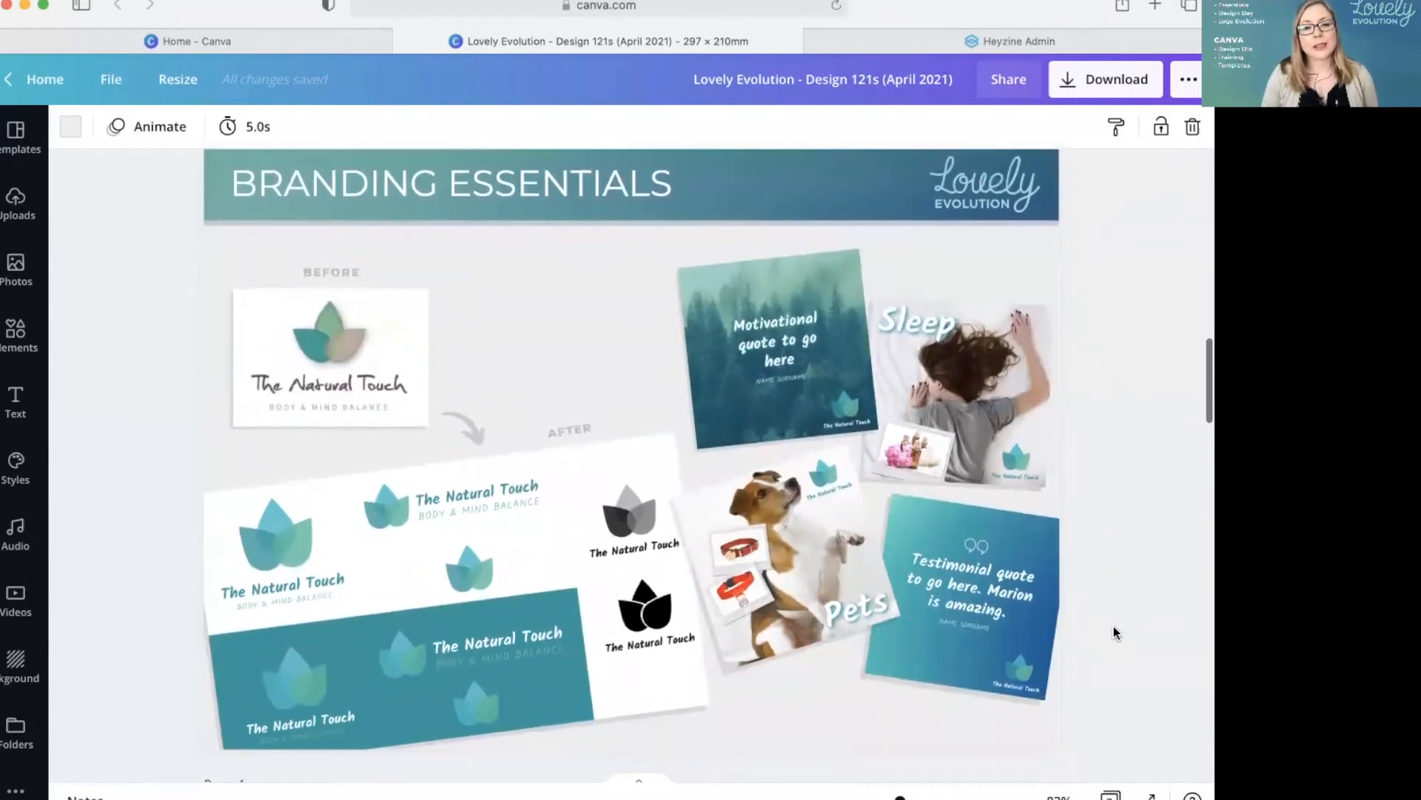
pyautogui.scroll(1, 1118, 630)
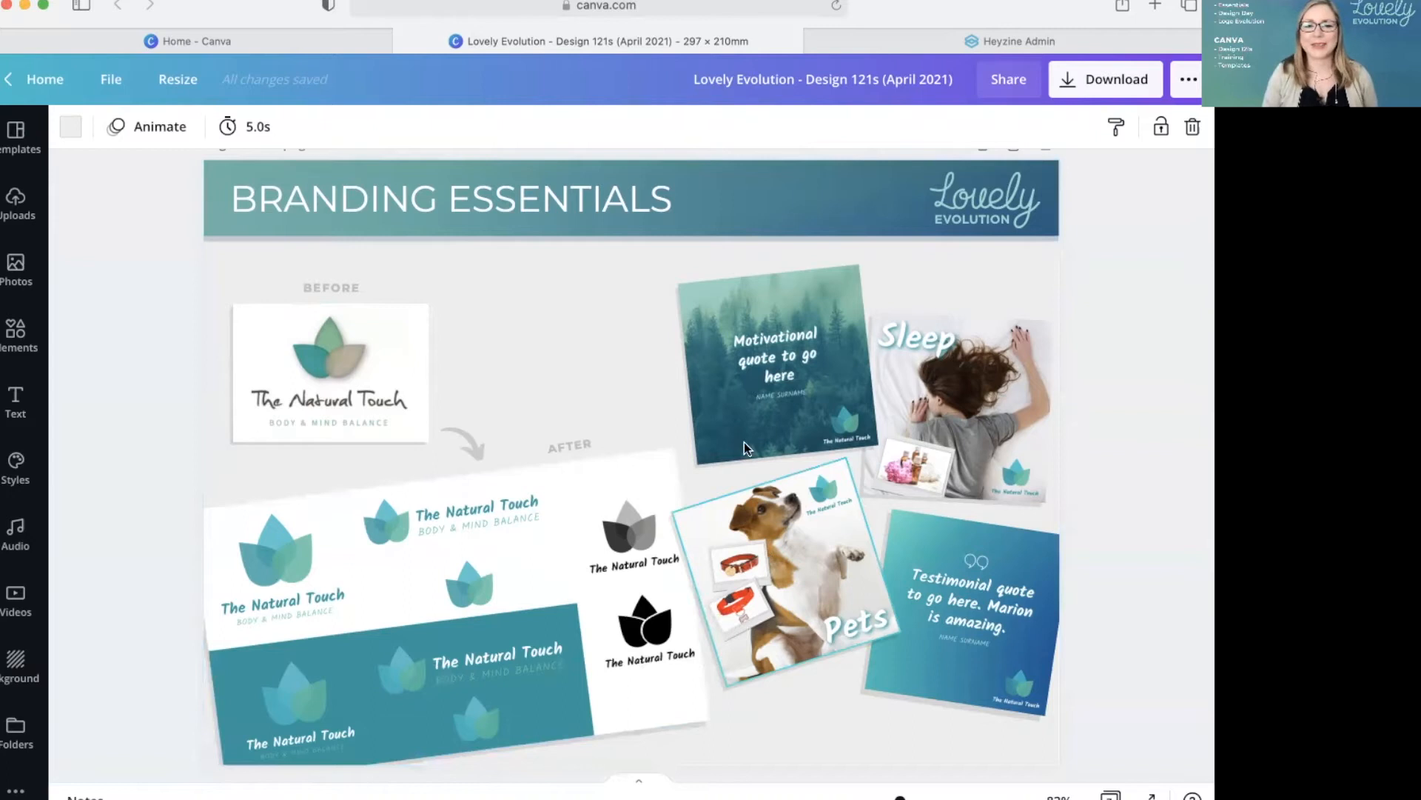
pyautogui.scroll(-1, 828, 546)
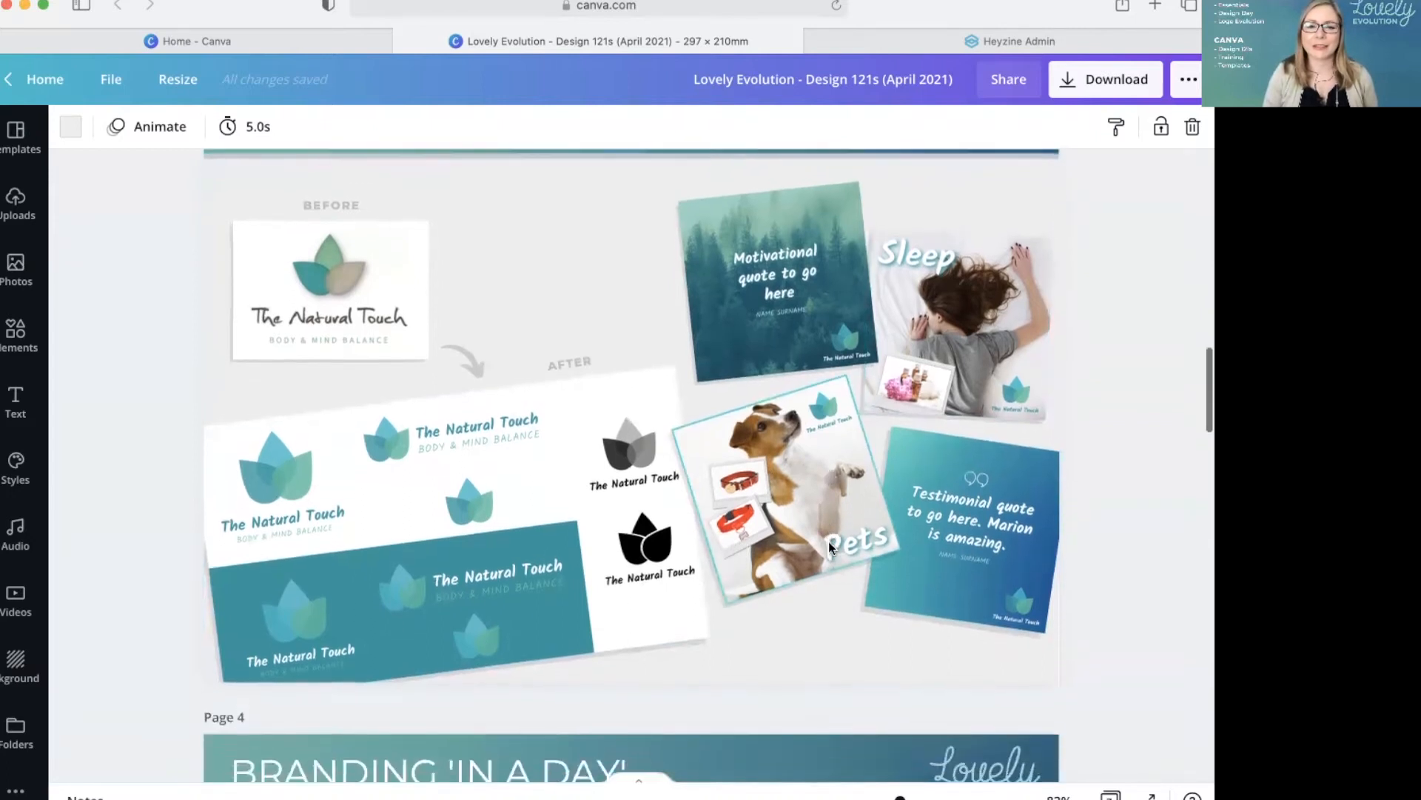
pyautogui.scroll(-4, 828, 535)
pyautogui.scroll(-4, 829, 535)
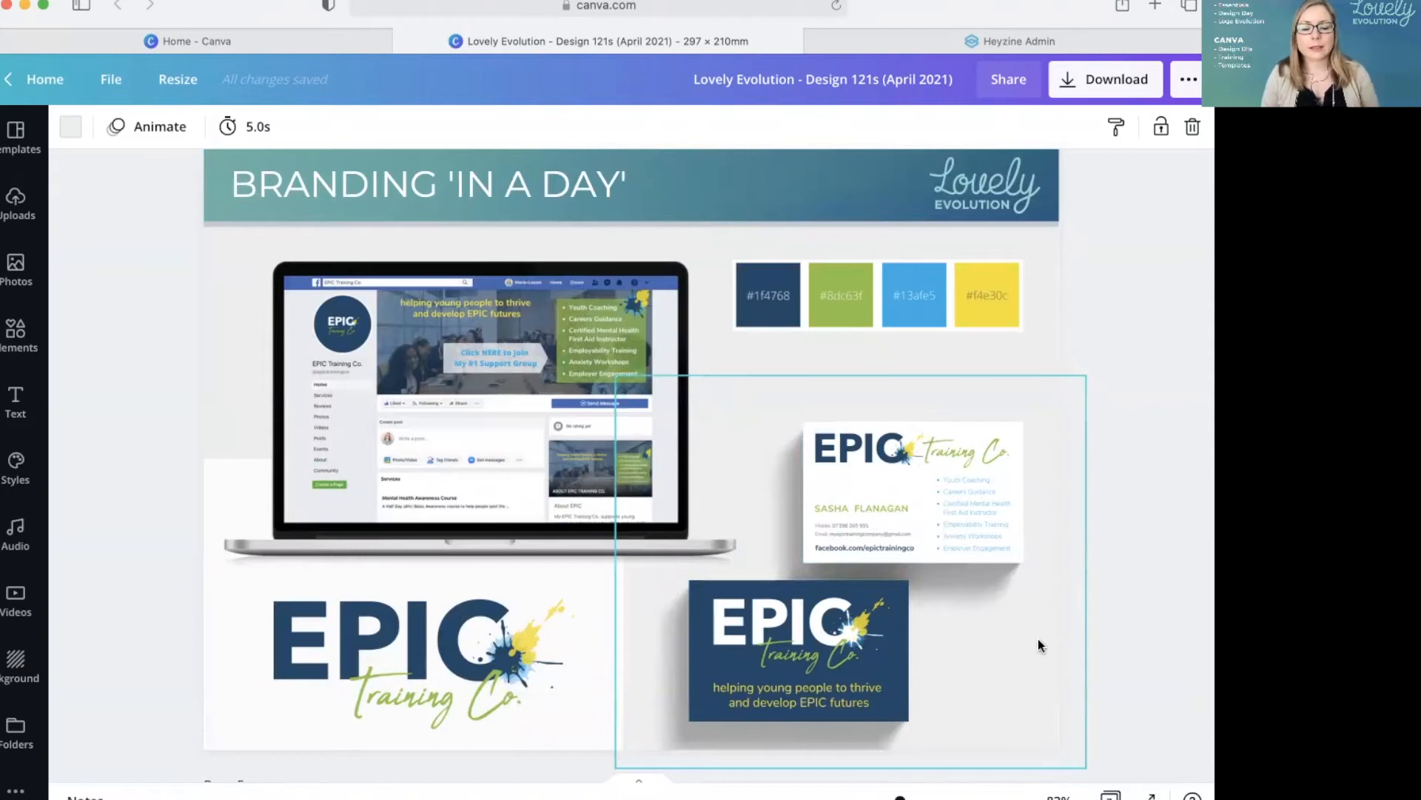
pyautogui.scroll(-10, 1039, 649)
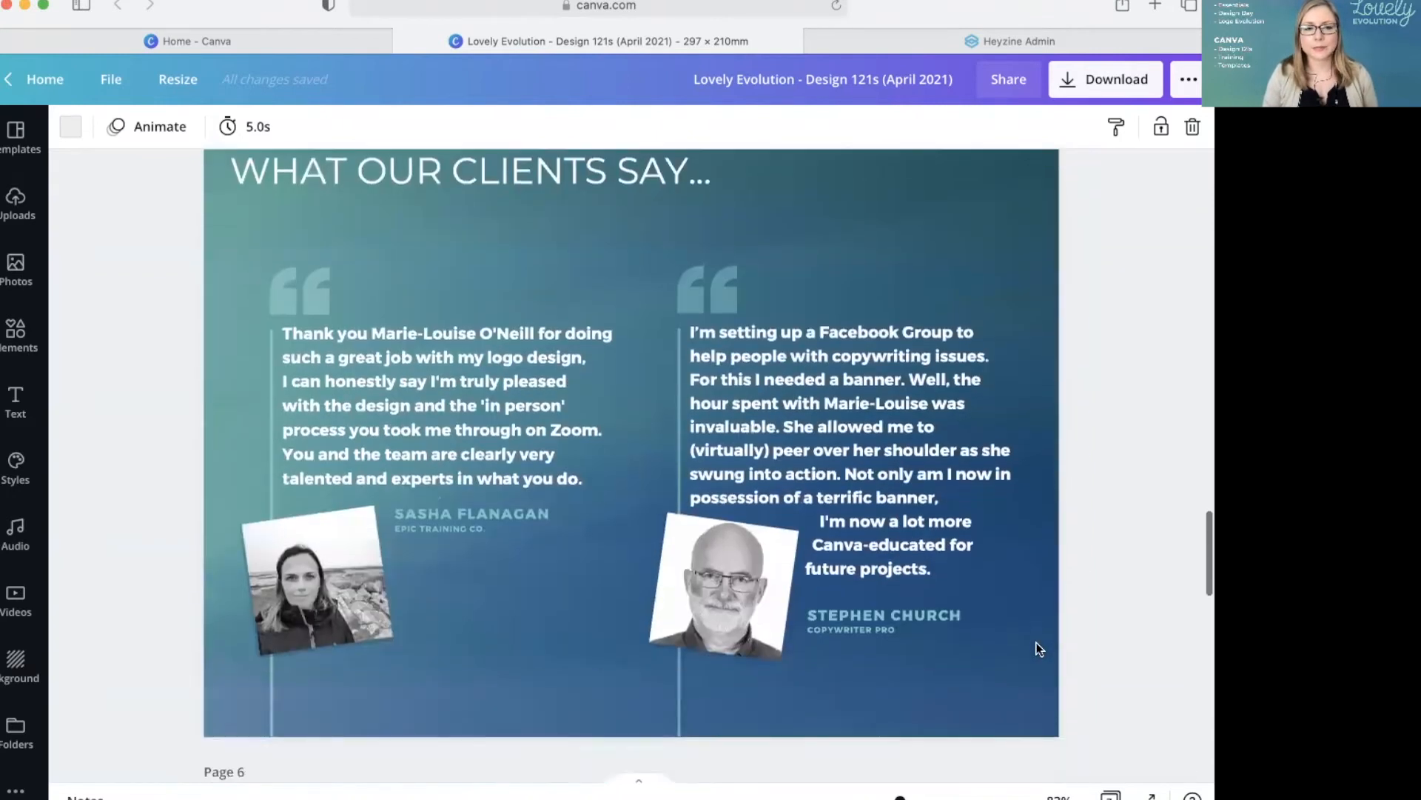
pyautogui.scroll(-10, 1039, 649)
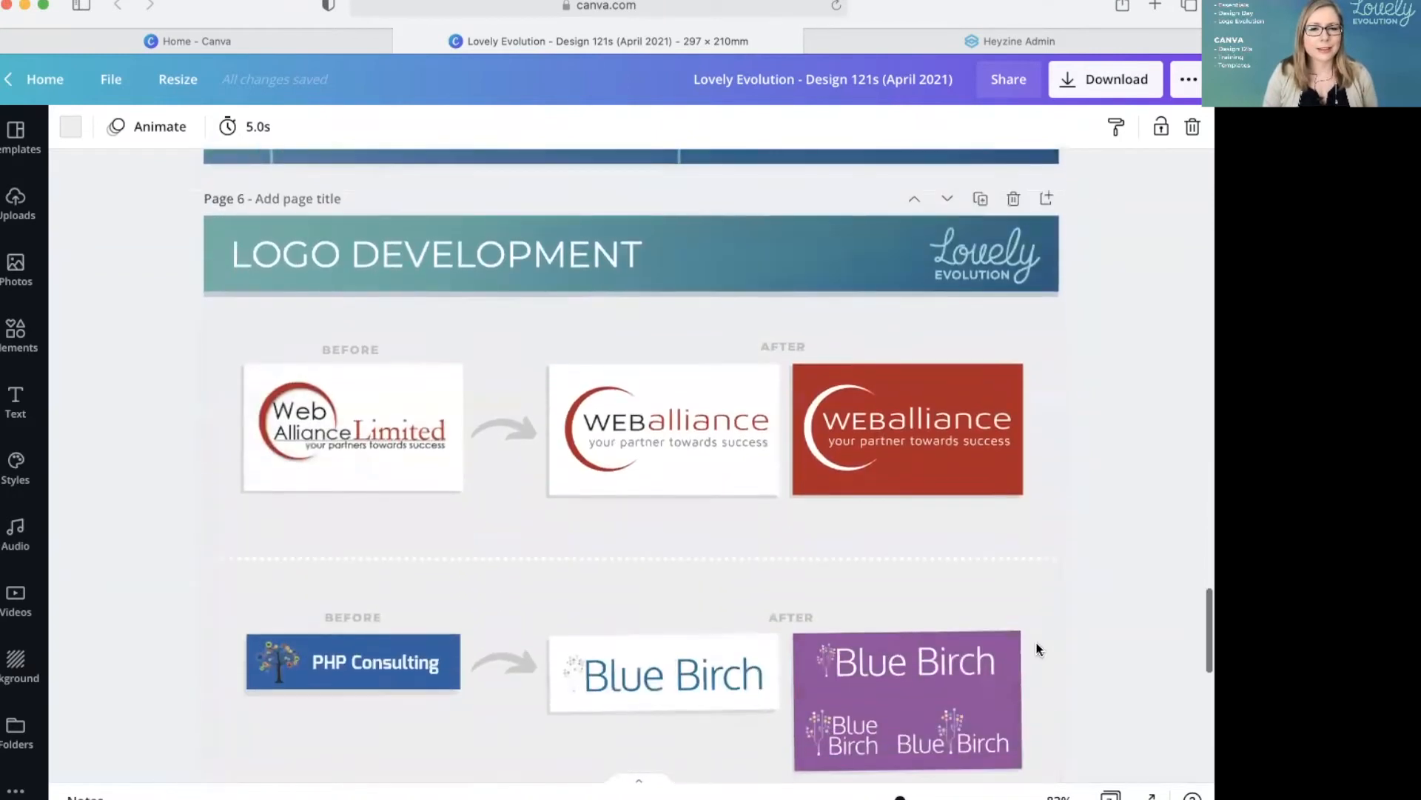
pyautogui.scroll(1, 1039, 649)
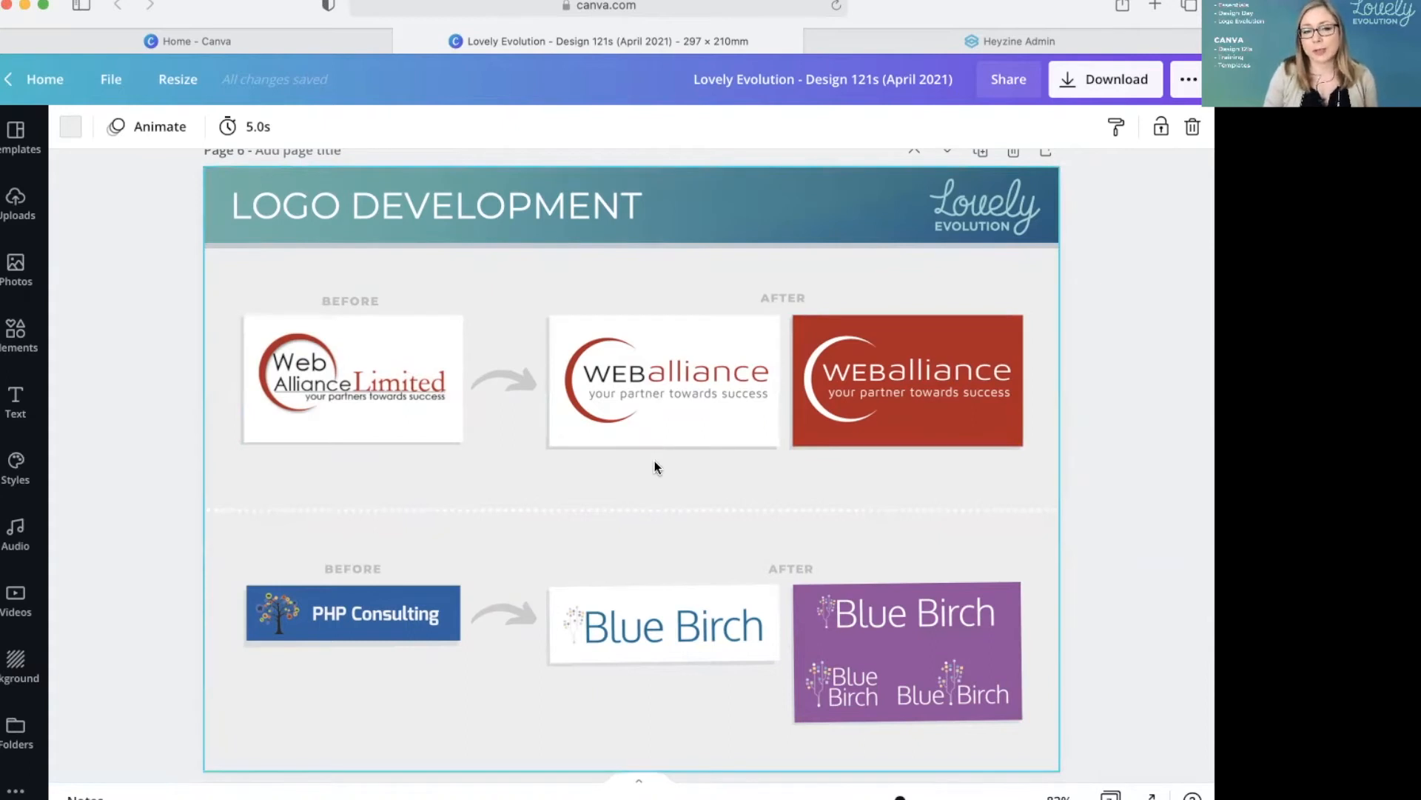
pyautogui.scroll(-1, 672, 732)
pyautogui.scroll(-1, 673, 730)
pyautogui.scroll(1, 736, 641)
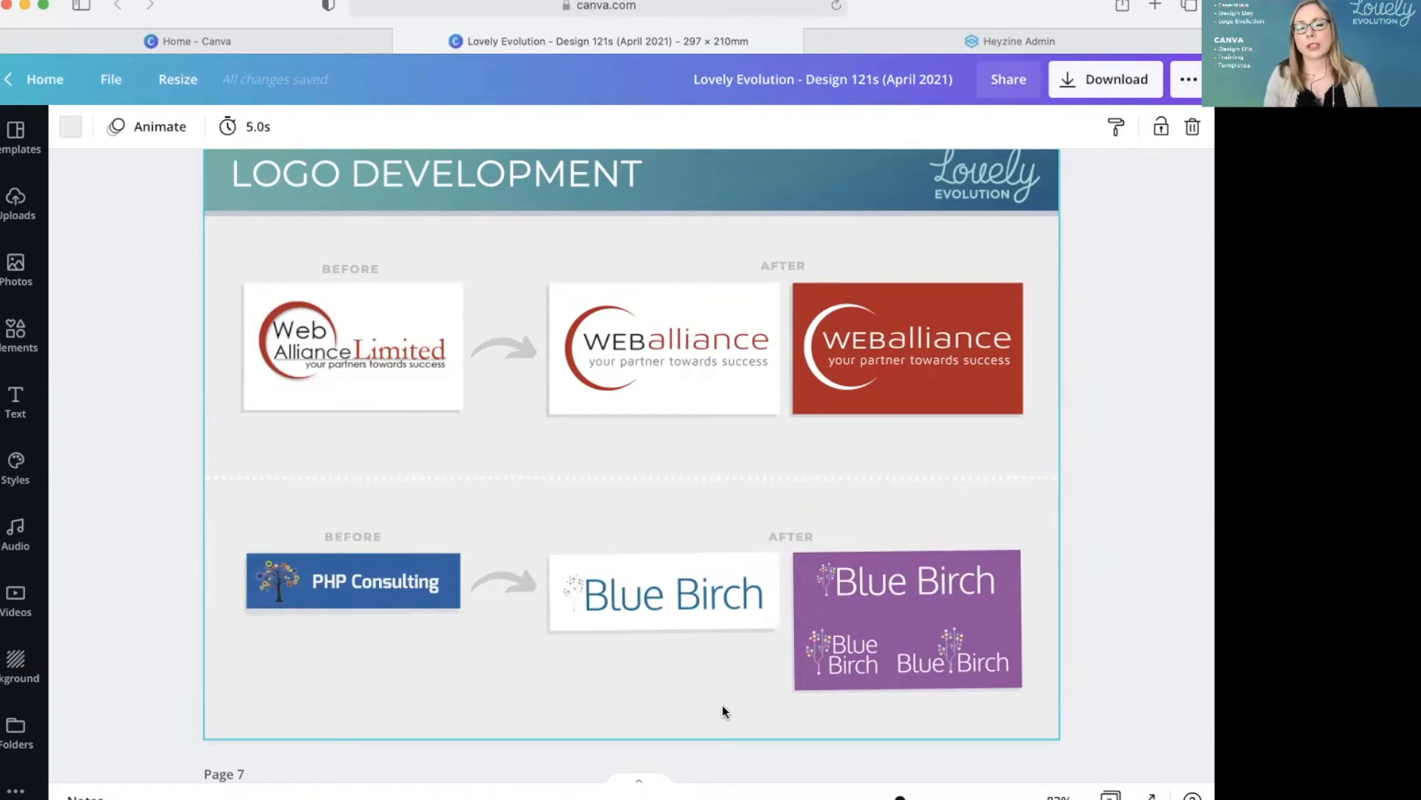
pyautogui.scroll(-10, 730, 704)
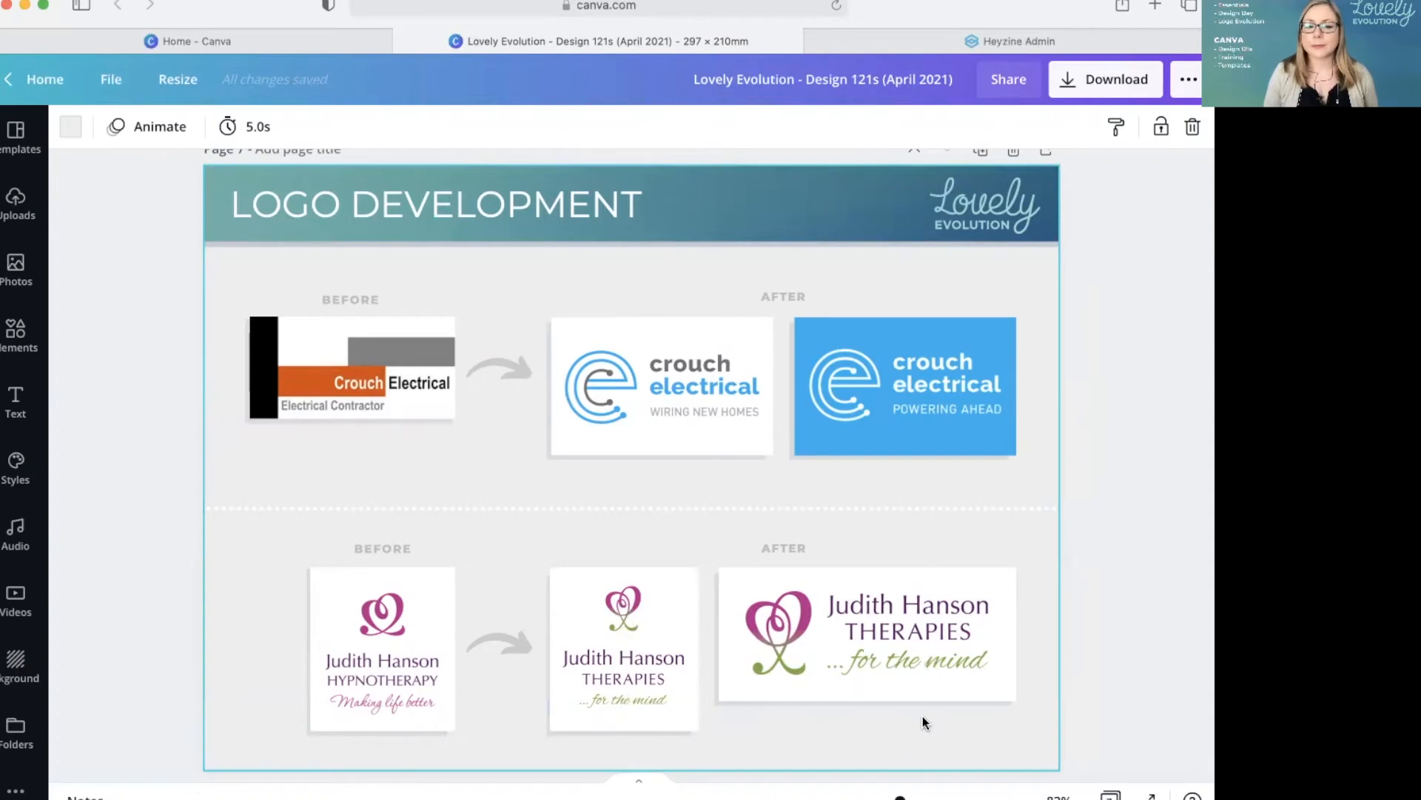
pyautogui.scroll(-2, 923, 721)
pyautogui.scroll(2, 922, 722)
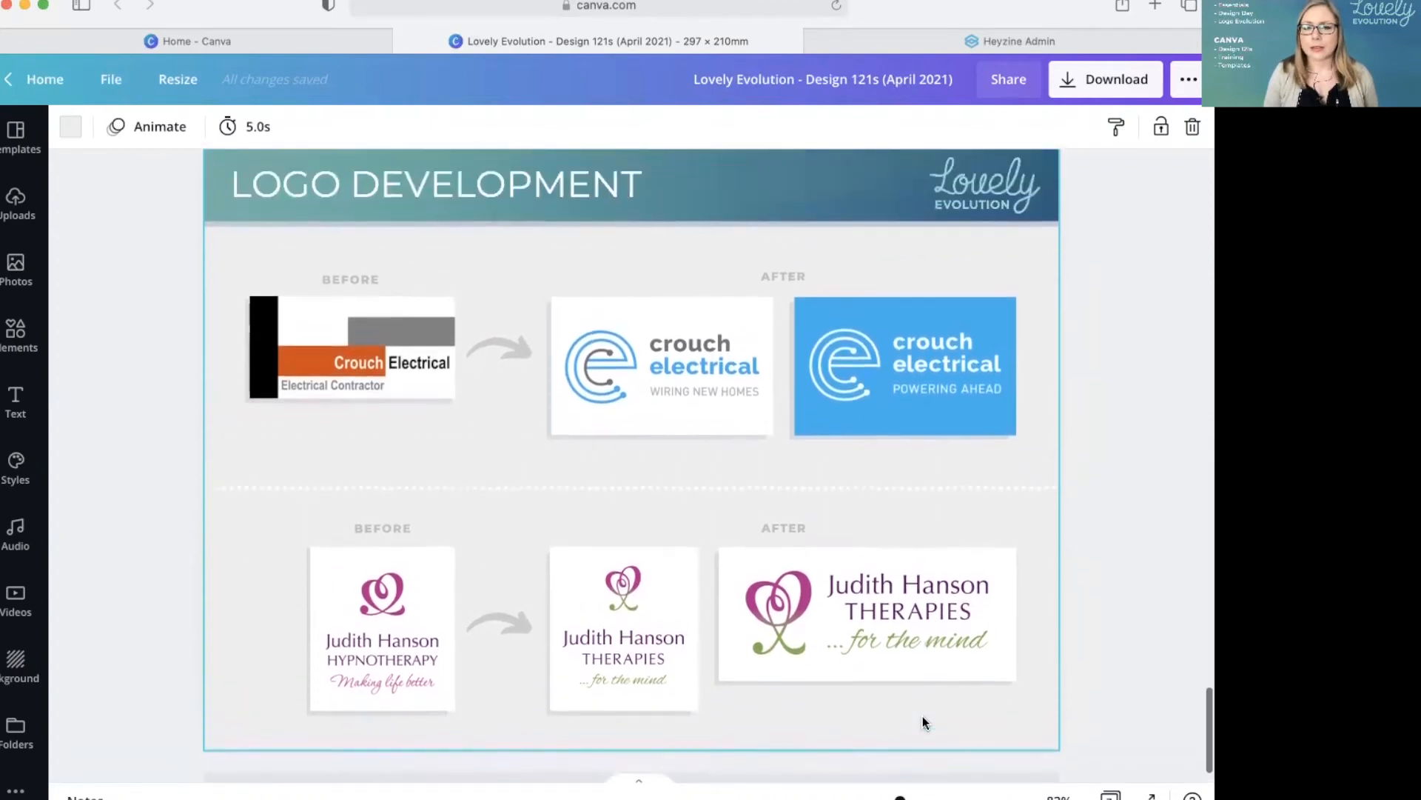
pyautogui.scroll(1, 922, 717)
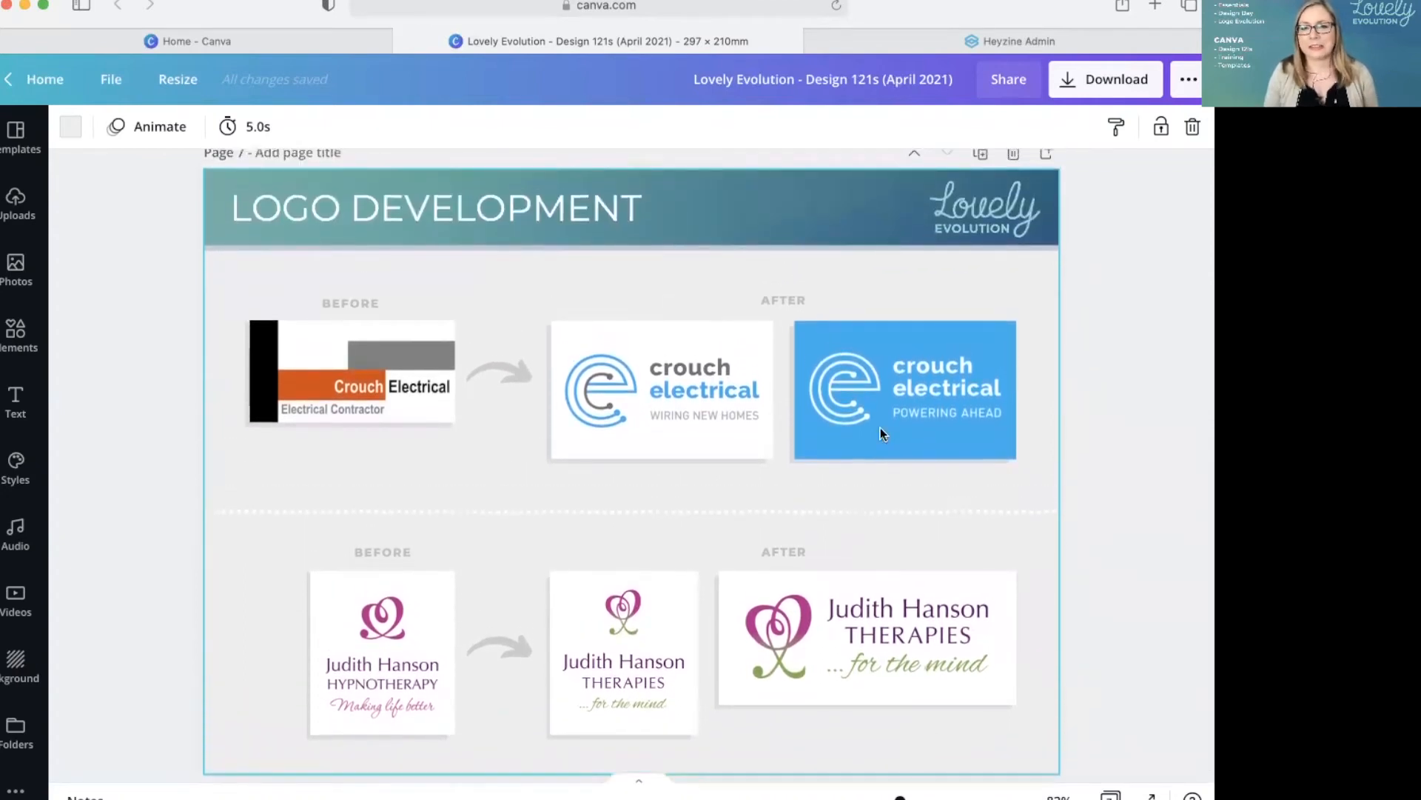
pyautogui.scroll(20, 1041, 478)
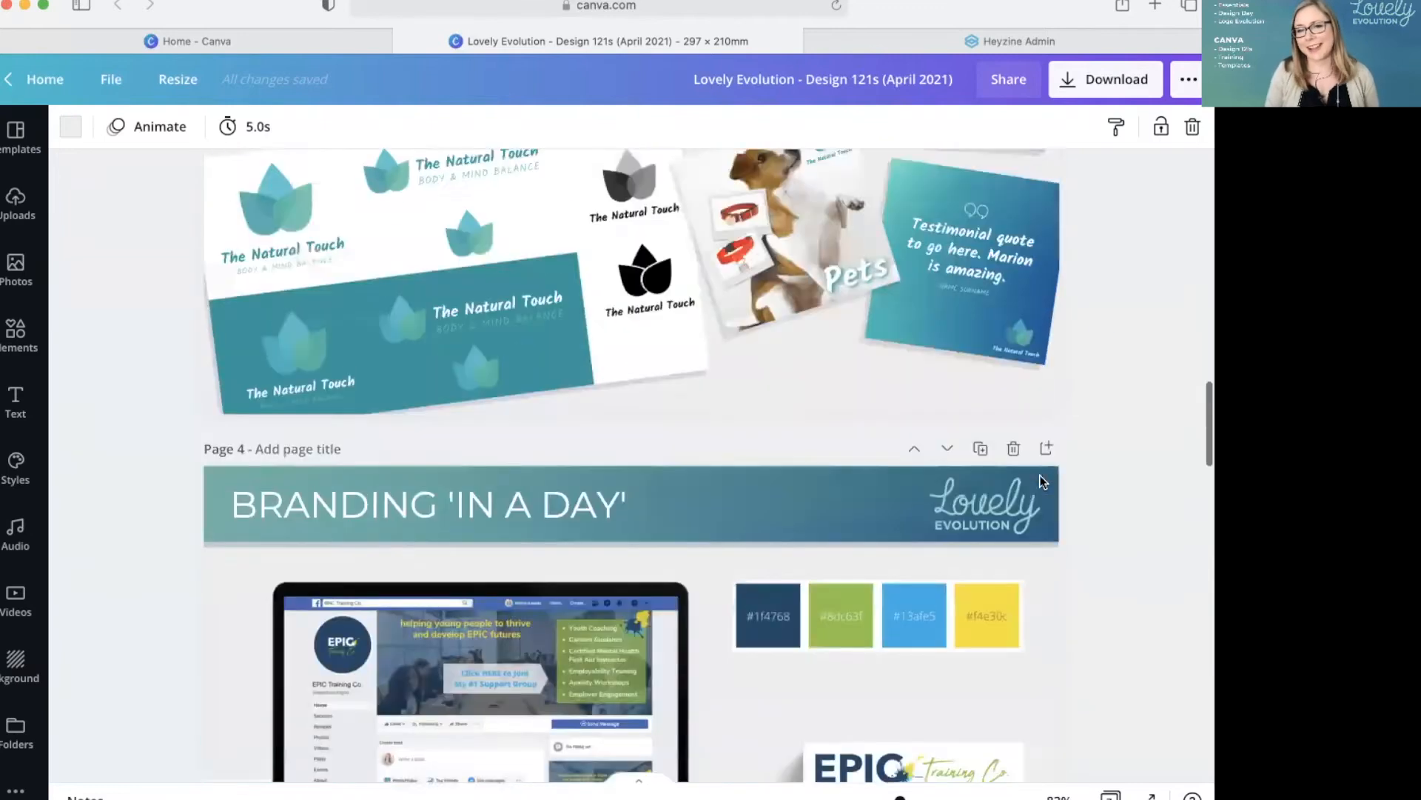
pyautogui.scroll(20, 1041, 481)
pyautogui.scroll(2, 1040, 481)
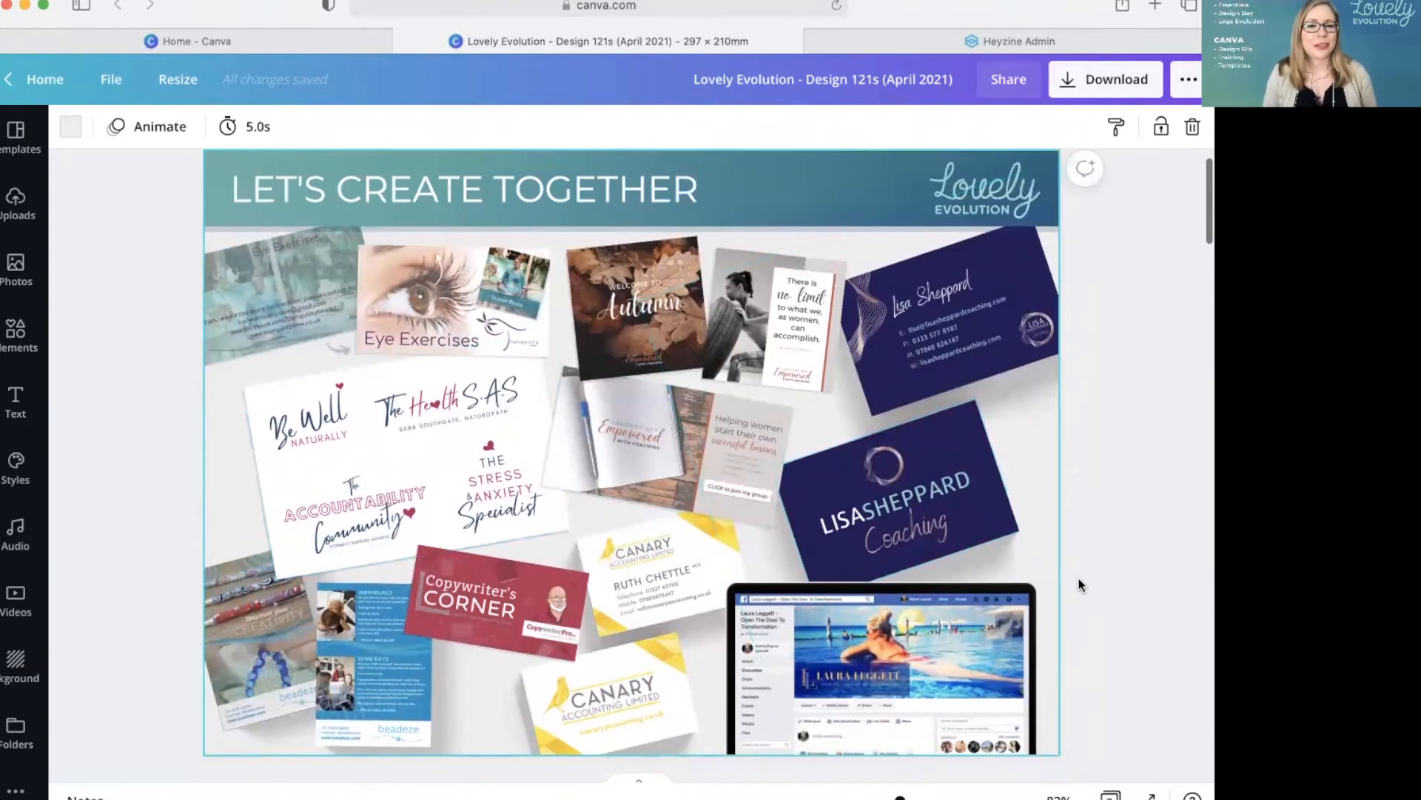
pyautogui.scroll(1, 1095, 583)
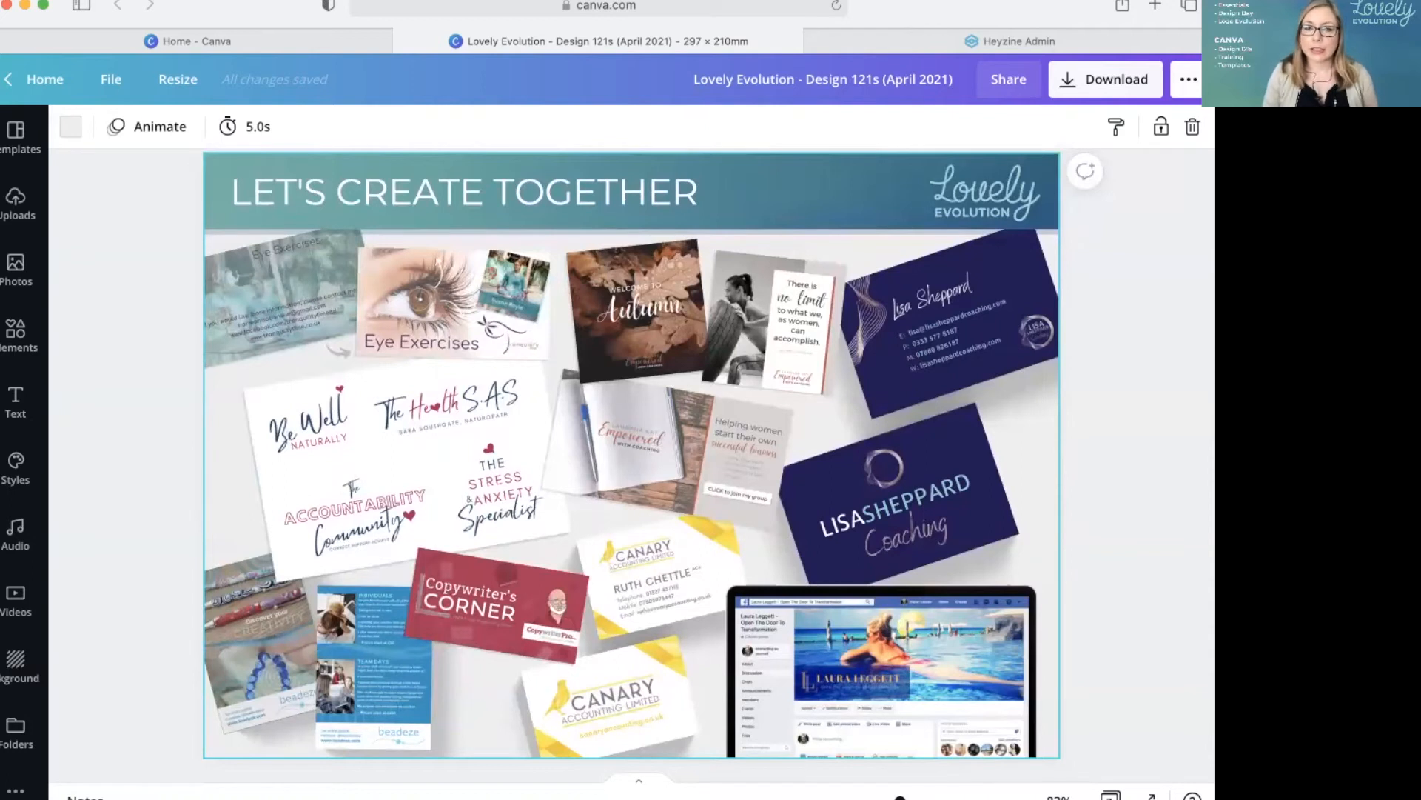
# Step: Try to save all 7 pages of the design to Heyzine Flipbooks through the publishing options
pyautogui.click(1189, 79)
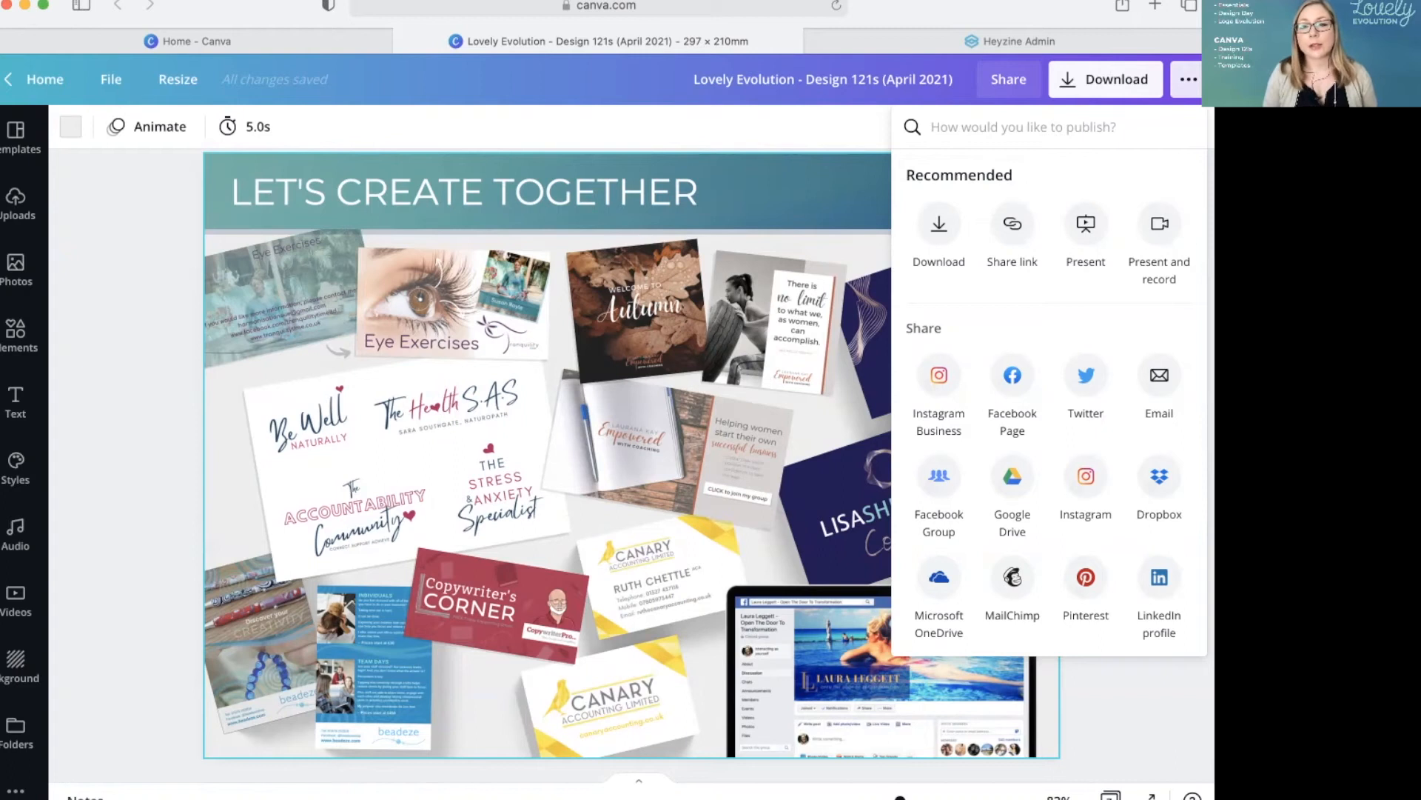
pyautogui.scroll(-3, 1134, 303)
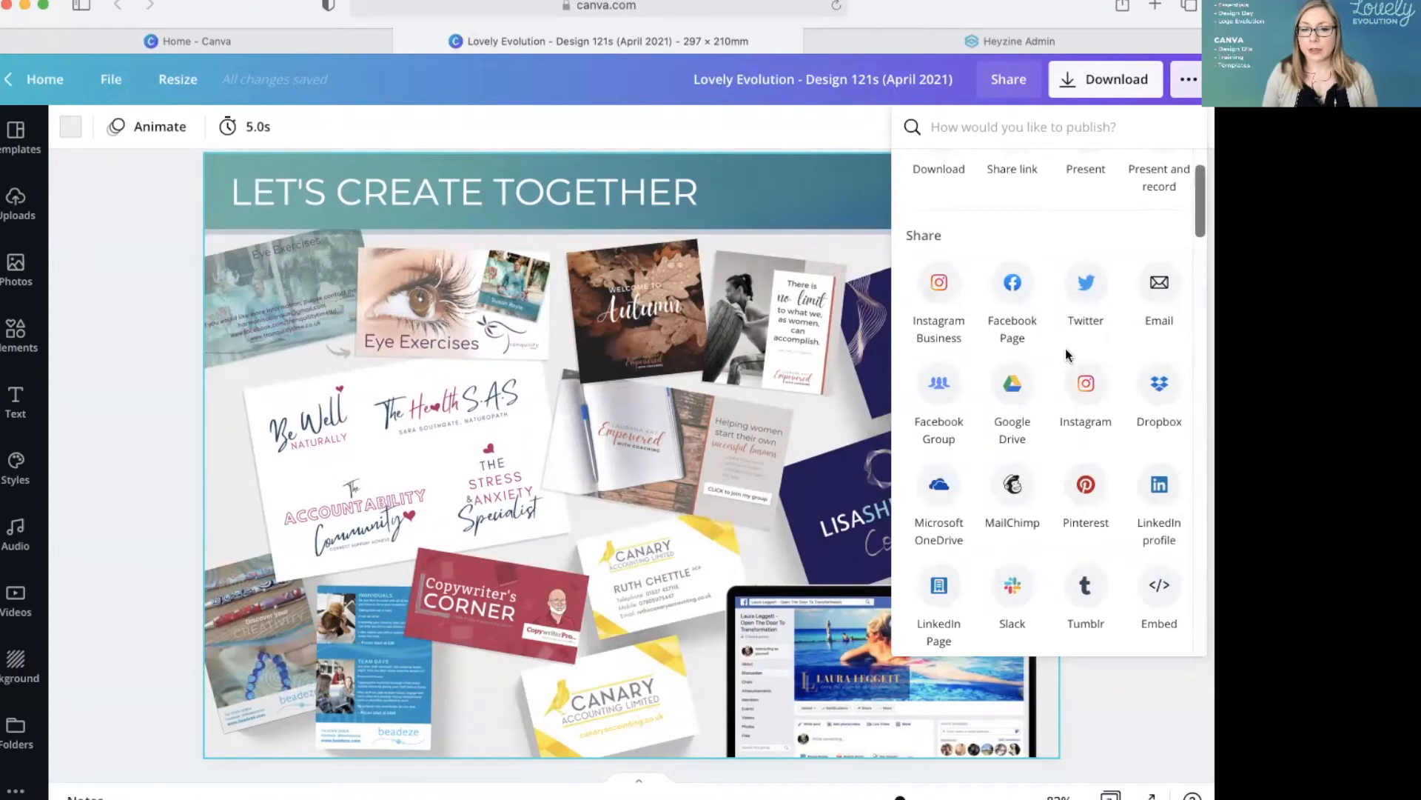
pyautogui.scroll(-1, 1119, 424)
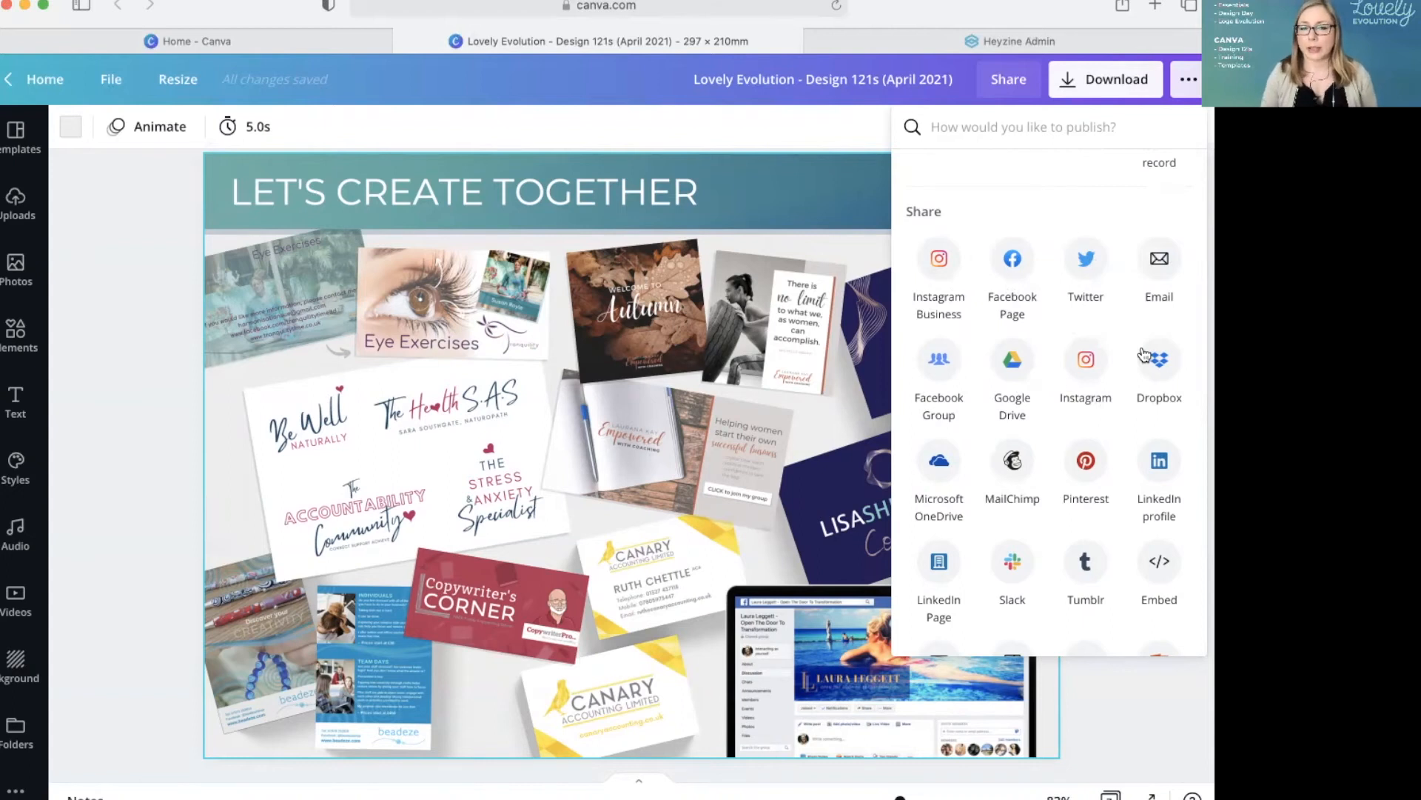
pyautogui.scroll(-5, 1099, 356)
pyautogui.scroll(-3, 1098, 363)
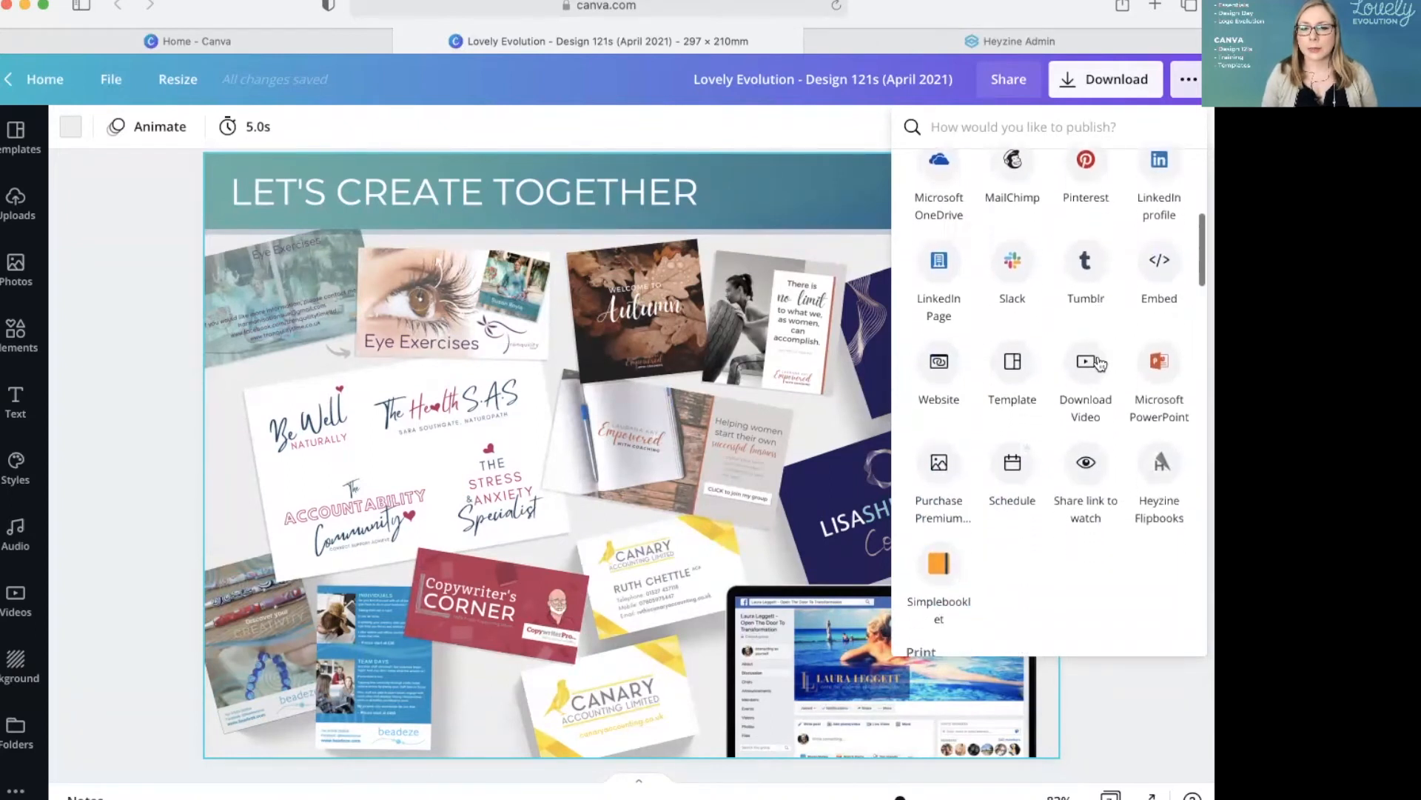
pyautogui.scroll(-1, 1098, 361)
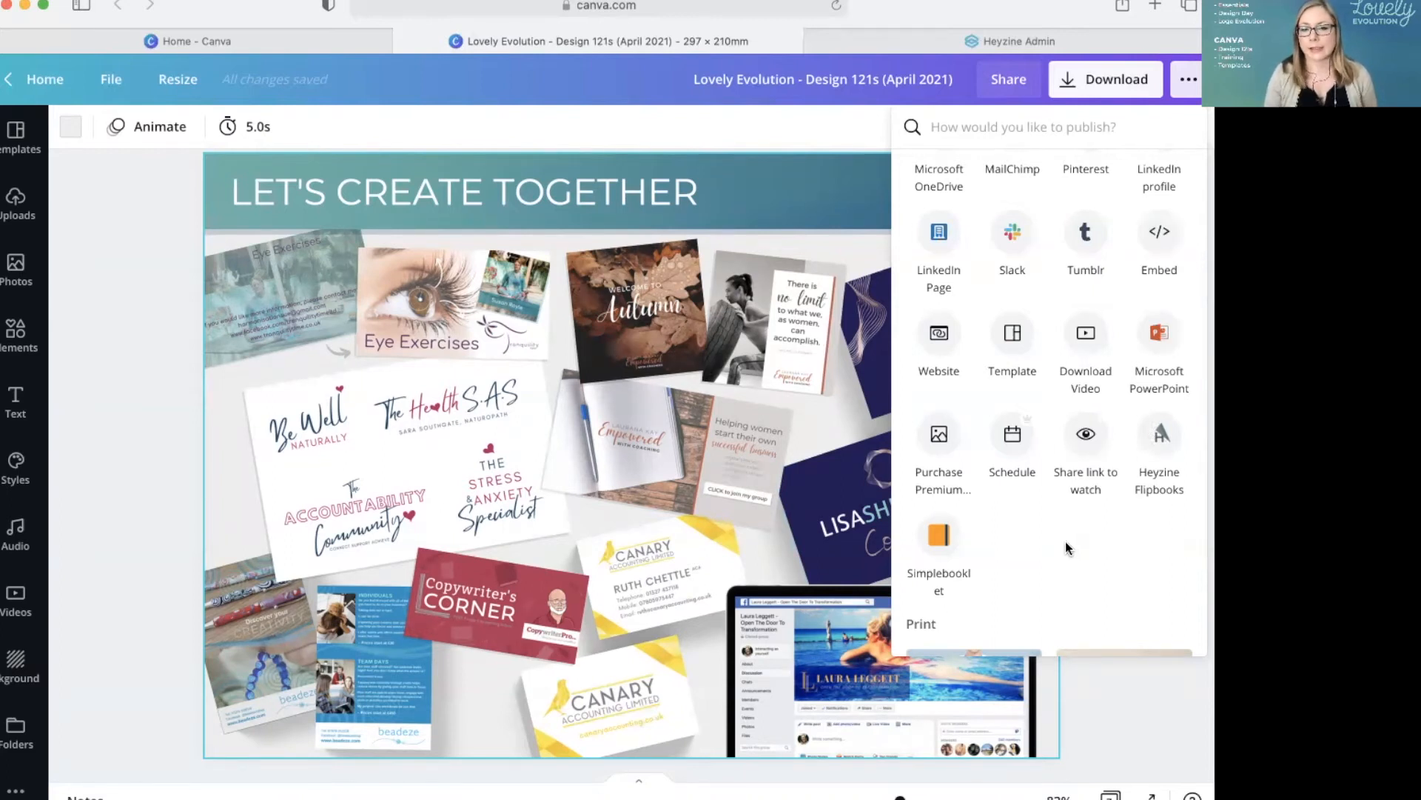
pyautogui.click(1161, 438)
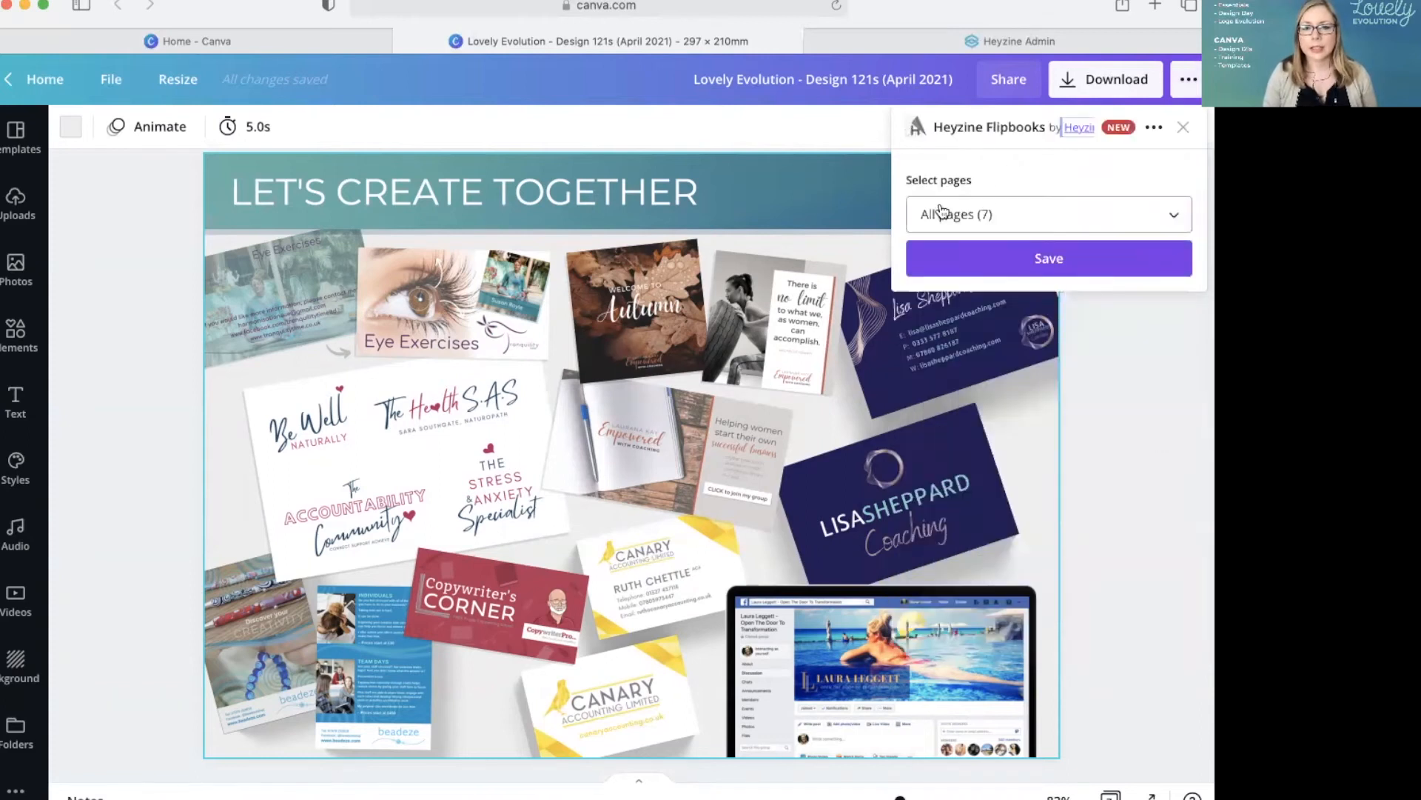
pyautogui.click(1076, 260)
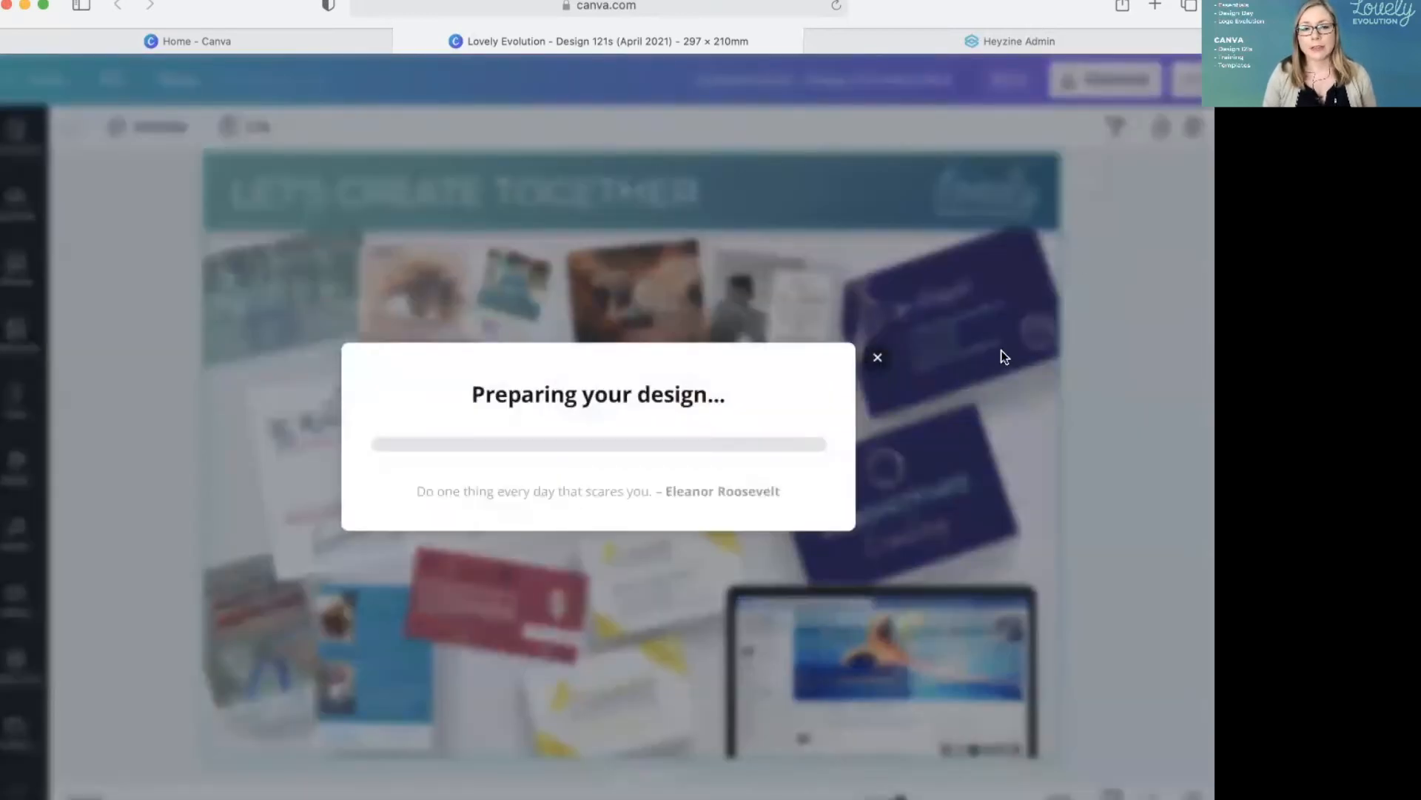
pyautogui.click(877, 358)
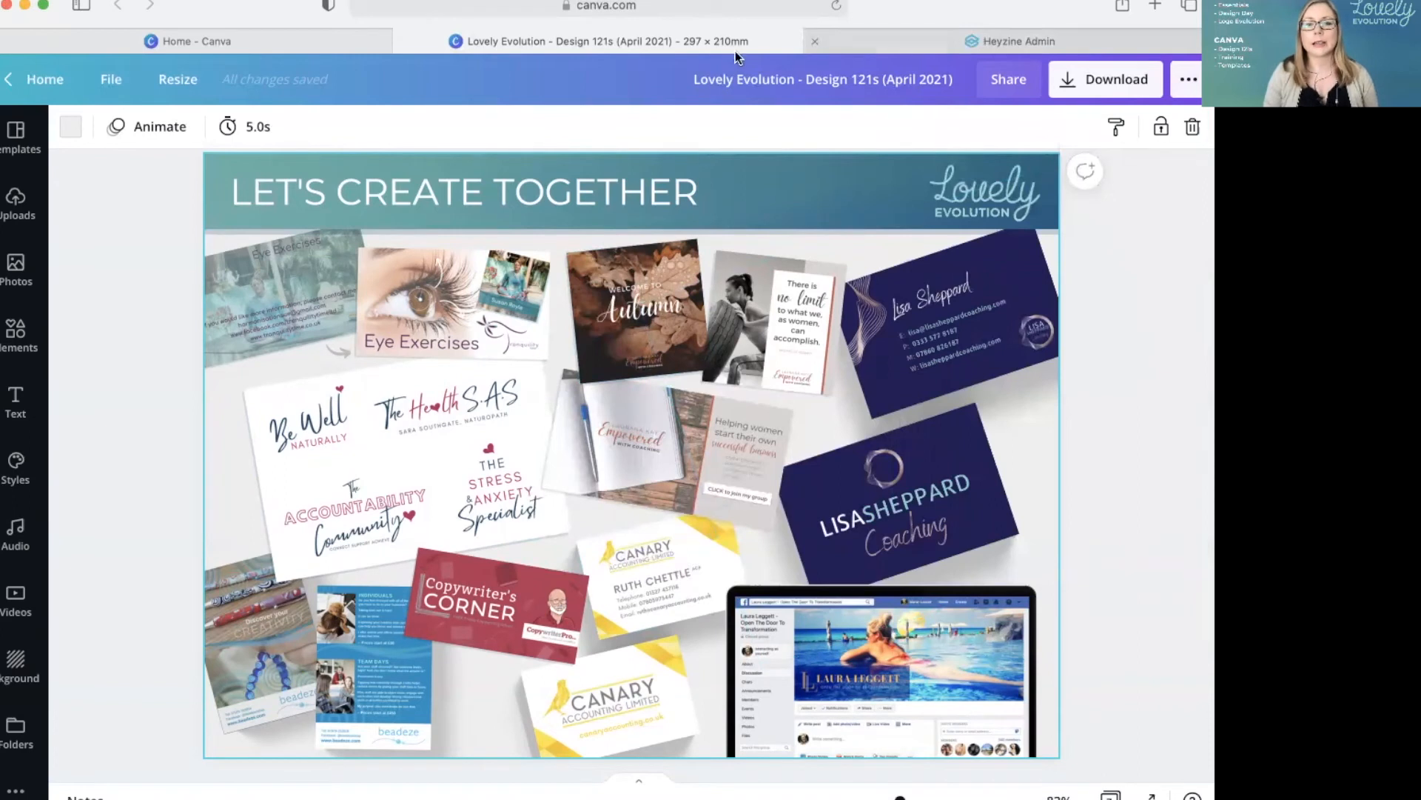
# Step: Switch to the flipbook in Heyzine, dismiss the welcome message and page through to the Branding 'In a Day' spread
pyautogui.click(926, 42)
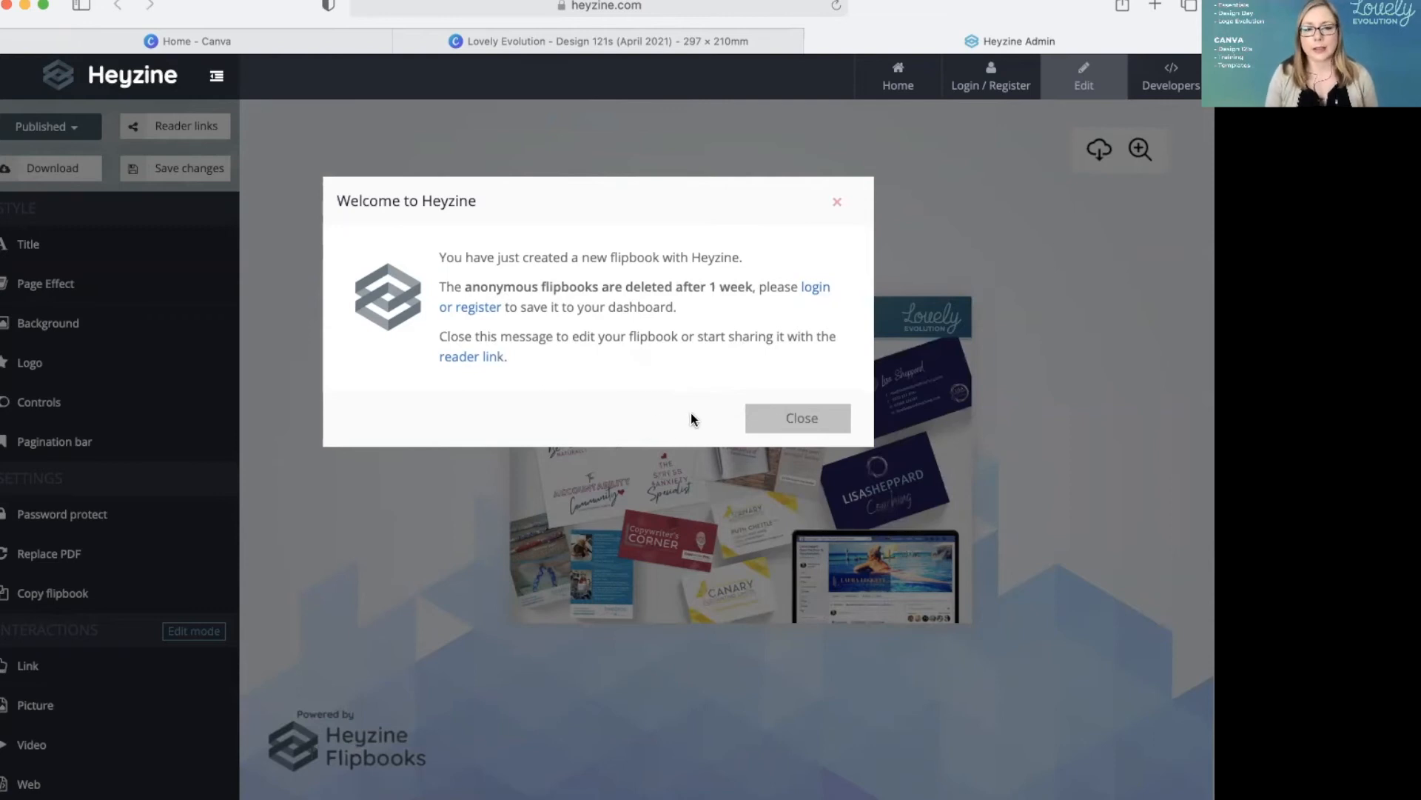
pyautogui.click(803, 419)
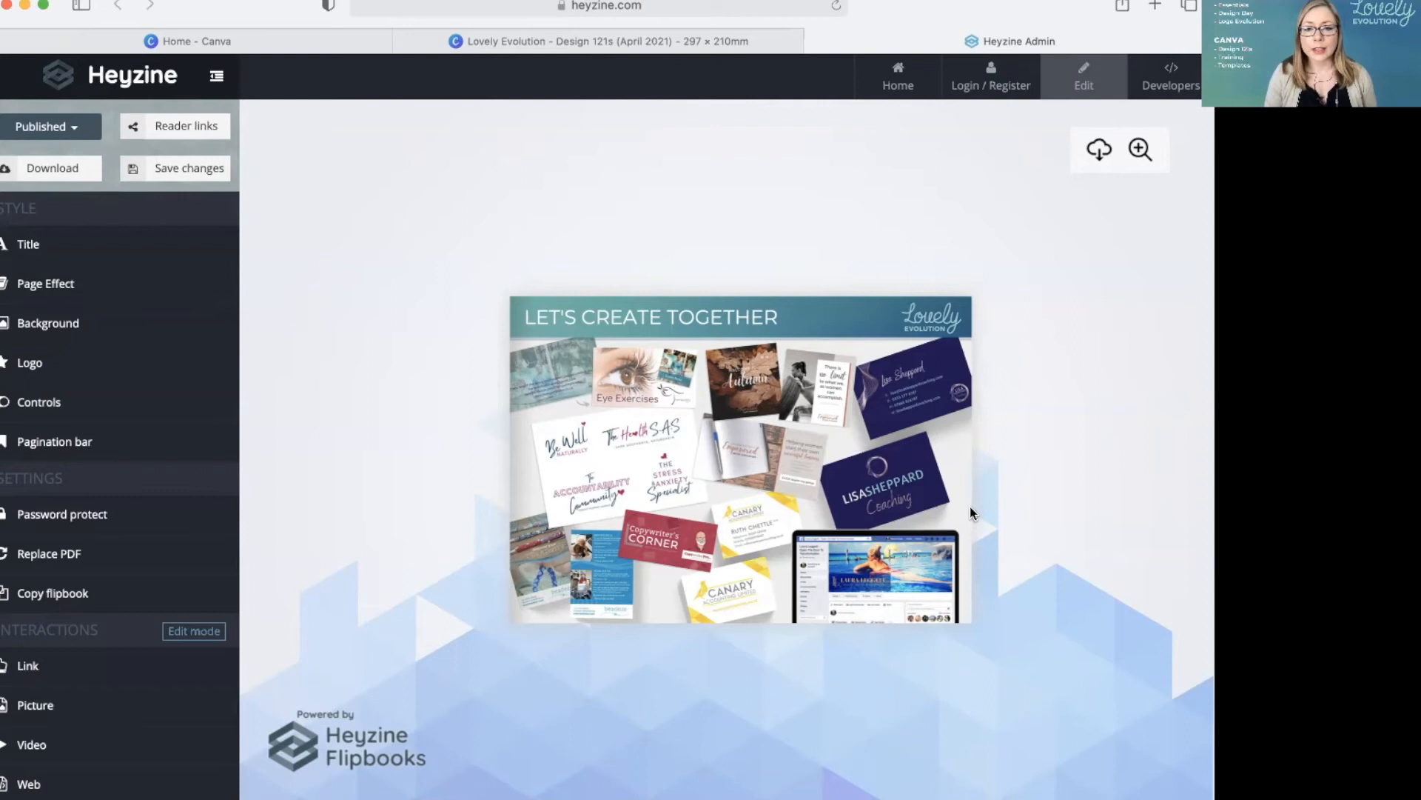
pyautogui.click(980, 453)
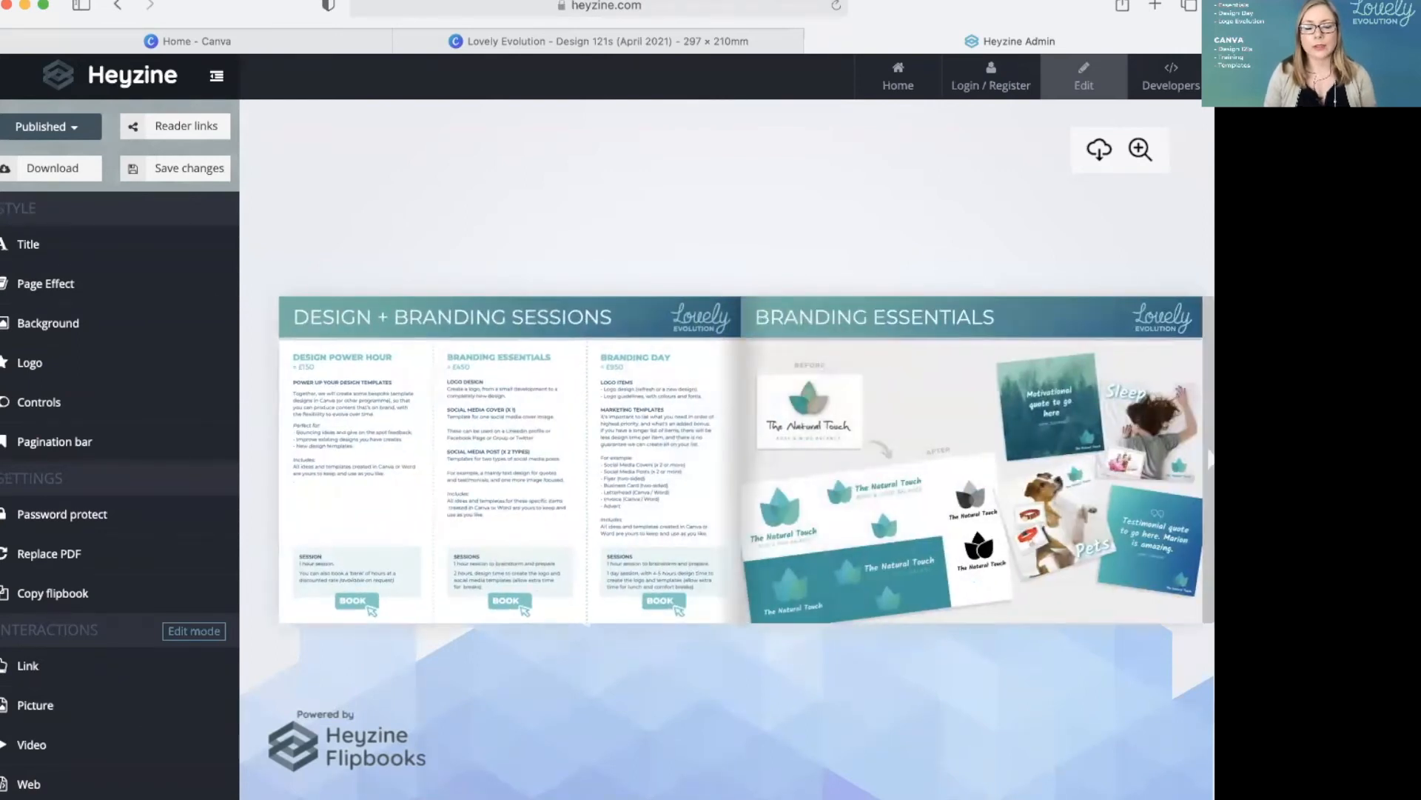
pyautogui.click(882, 504)
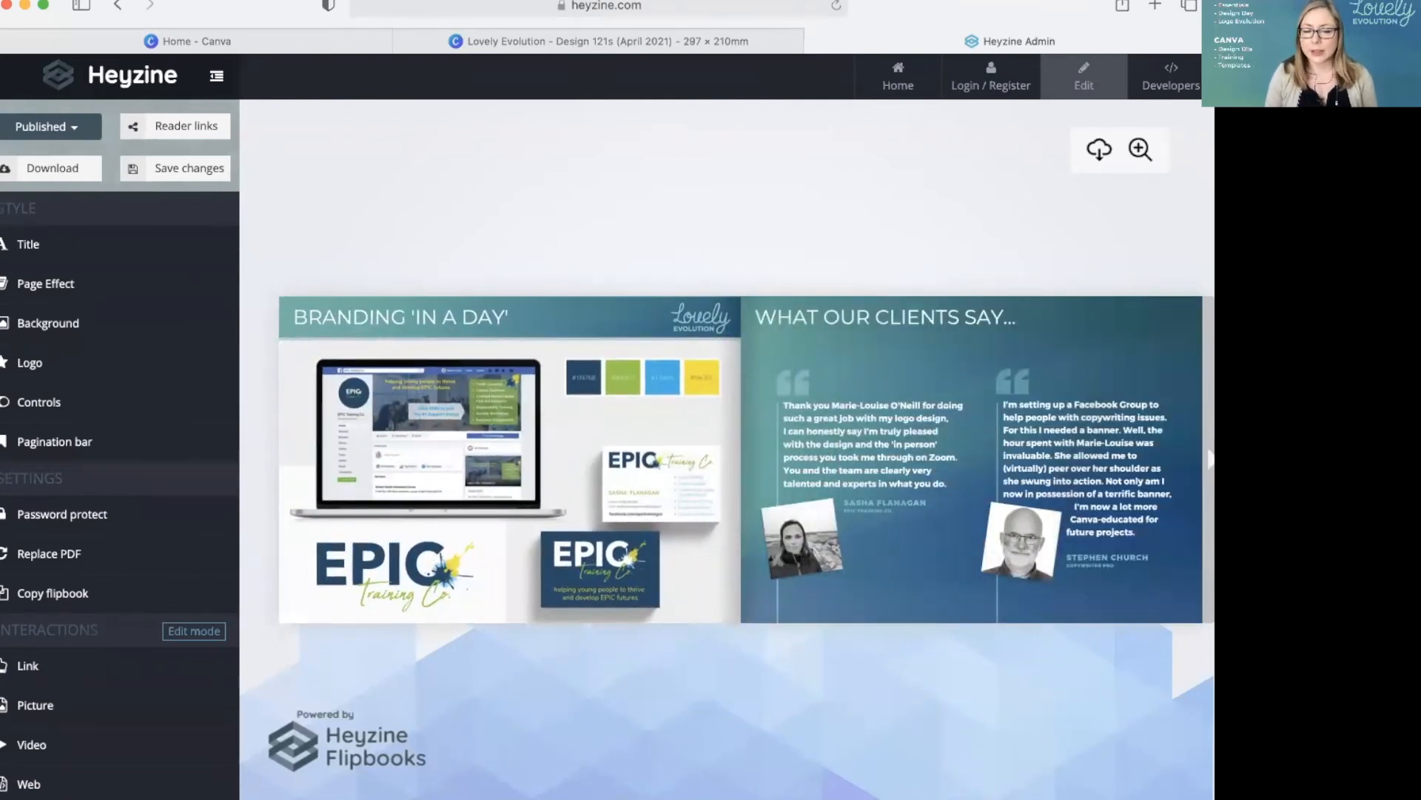
# Step: Page the flipbook forward to the Logo Development spread and switch back to the Canva design
pyautogui.press('Right')
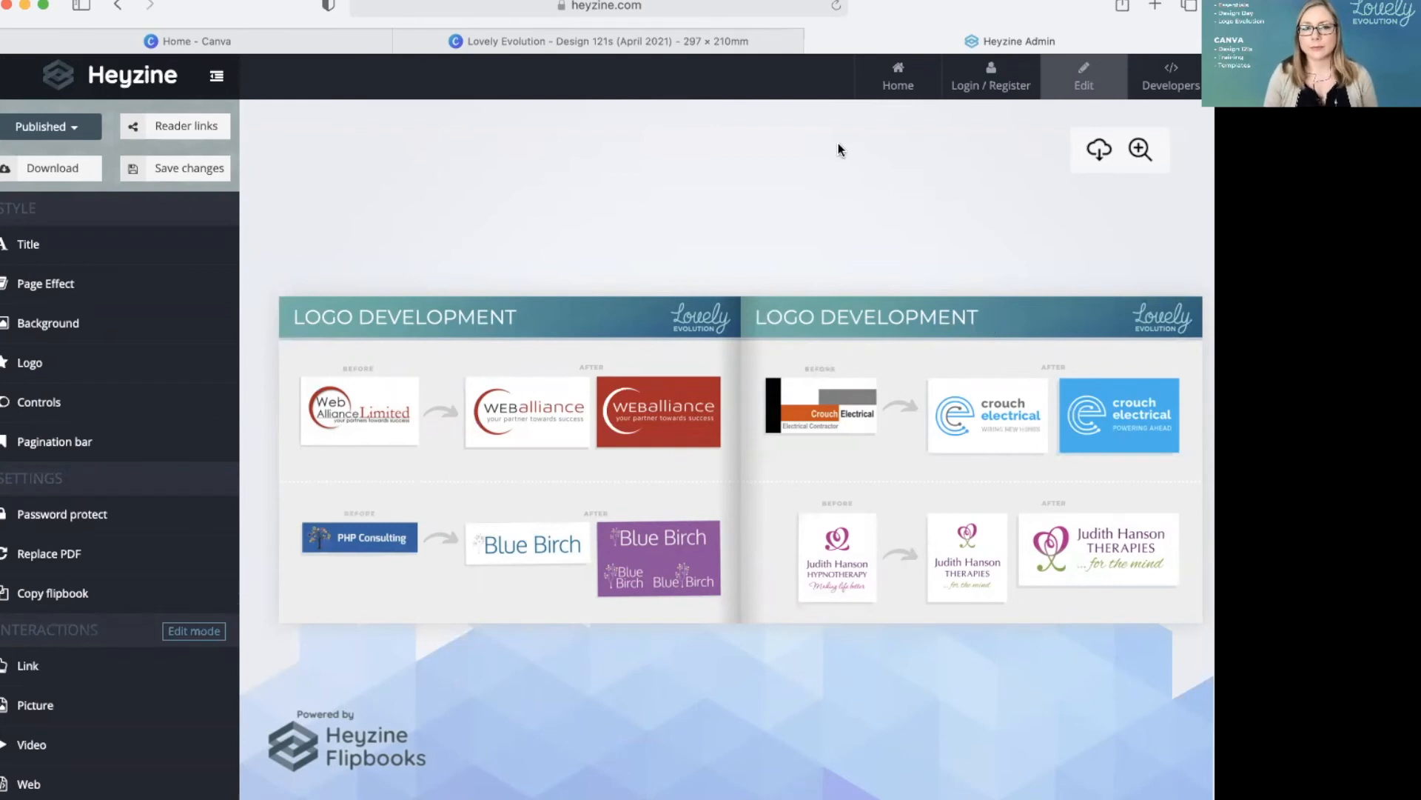
pyautogui.click(633, 38)
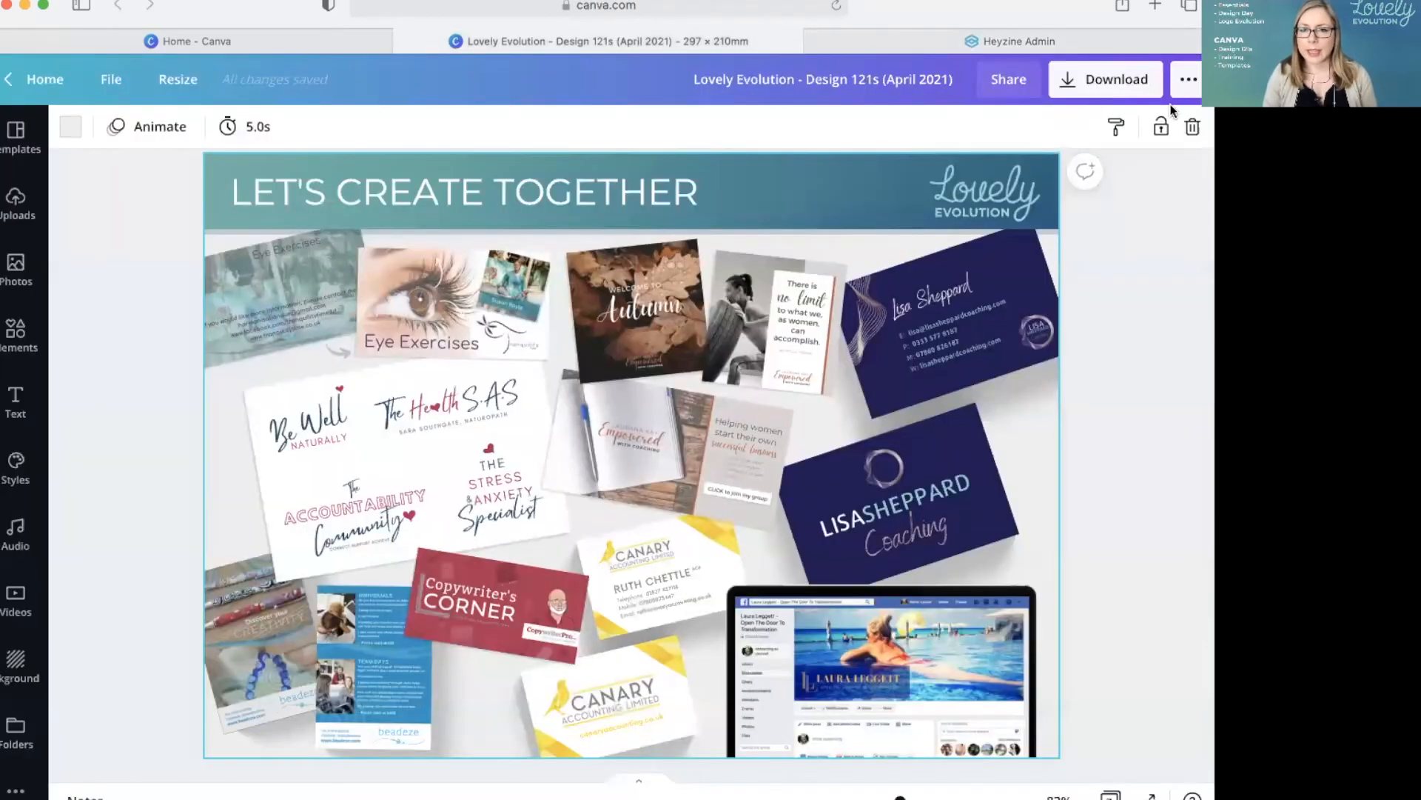
# Step: Try to connect Simplebooklet as a publishing destination for the design, and close its pane
pyautogui.click(1188, 79)
pyautogui.scroll(-2, 1144, 355)
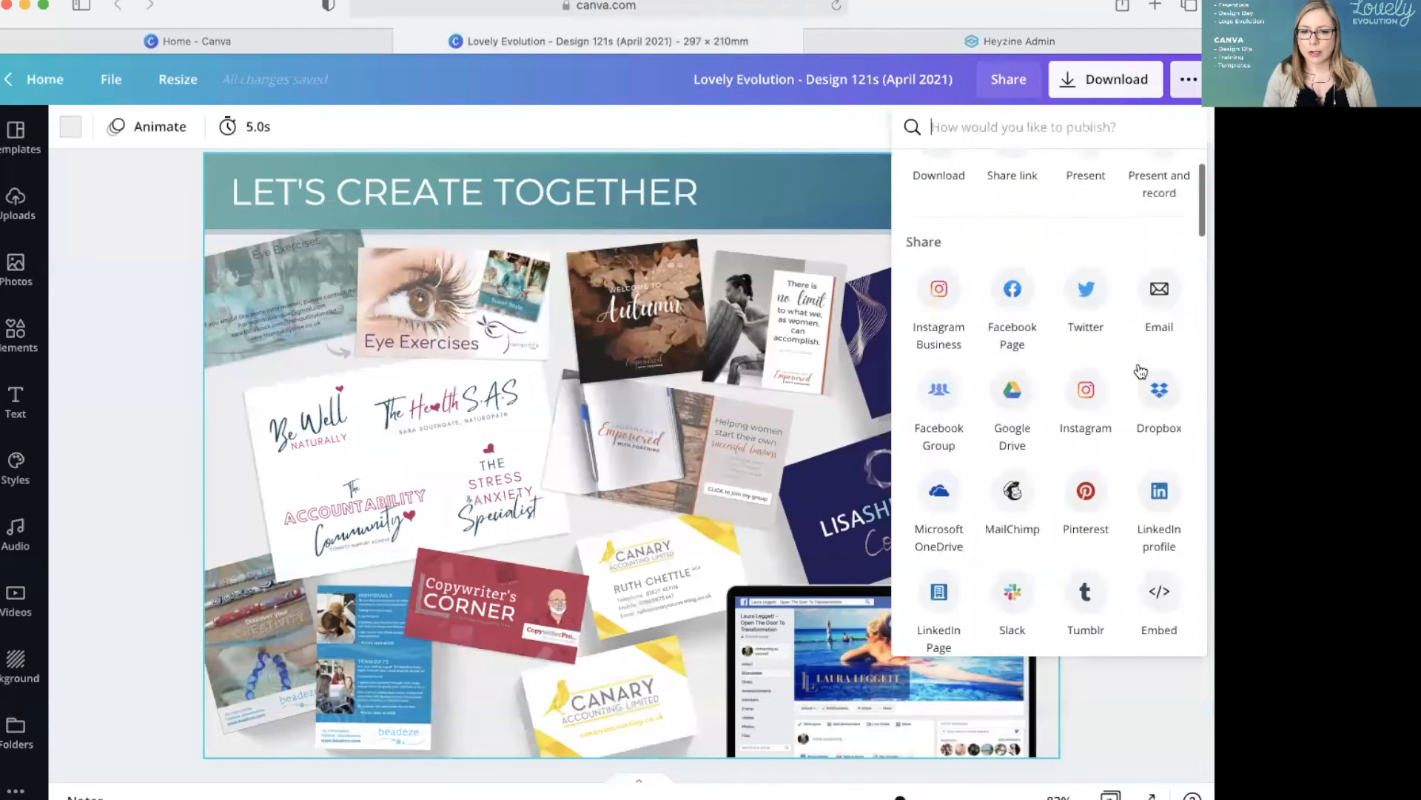
pyautogui.scroll(-5, 1140, 370)
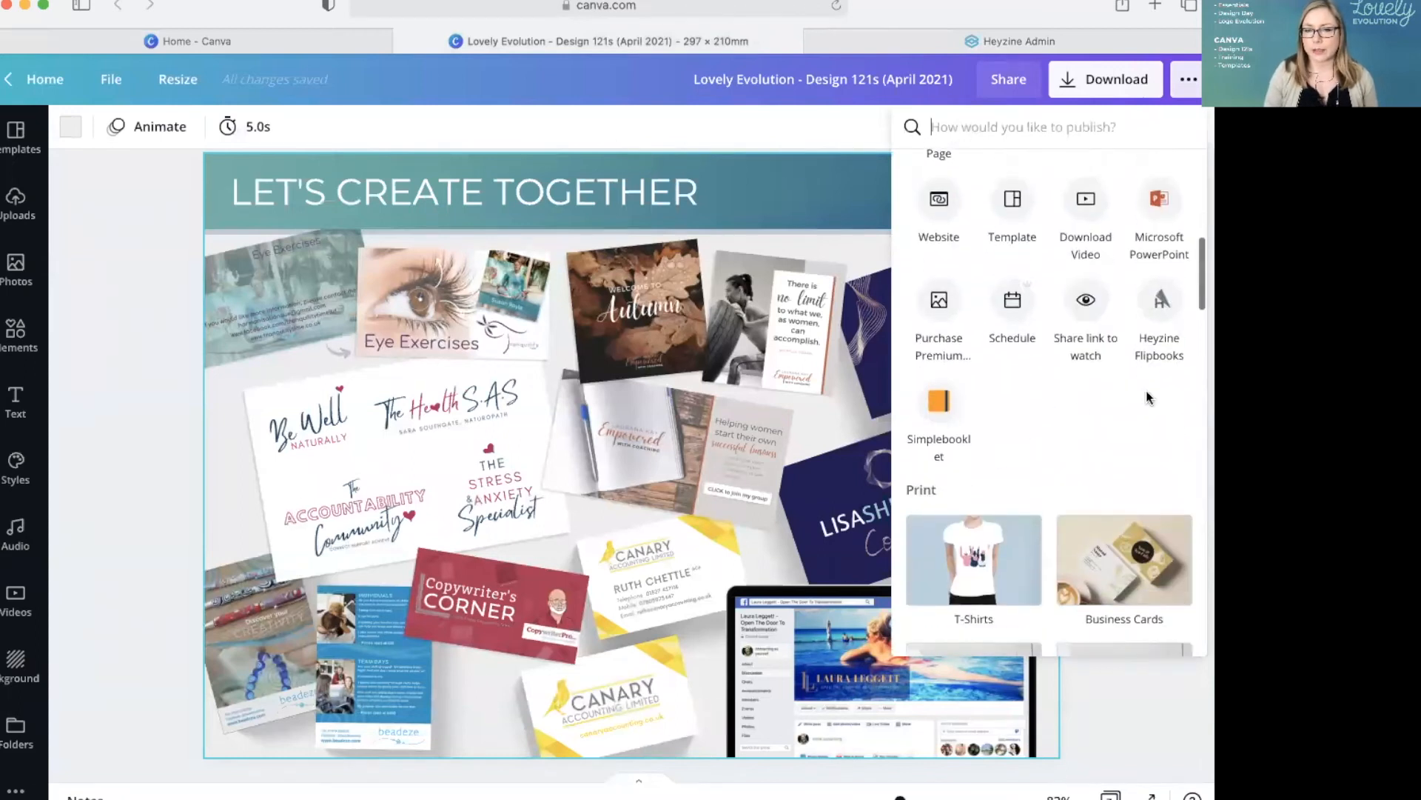
pyautogui.click(938, 416)
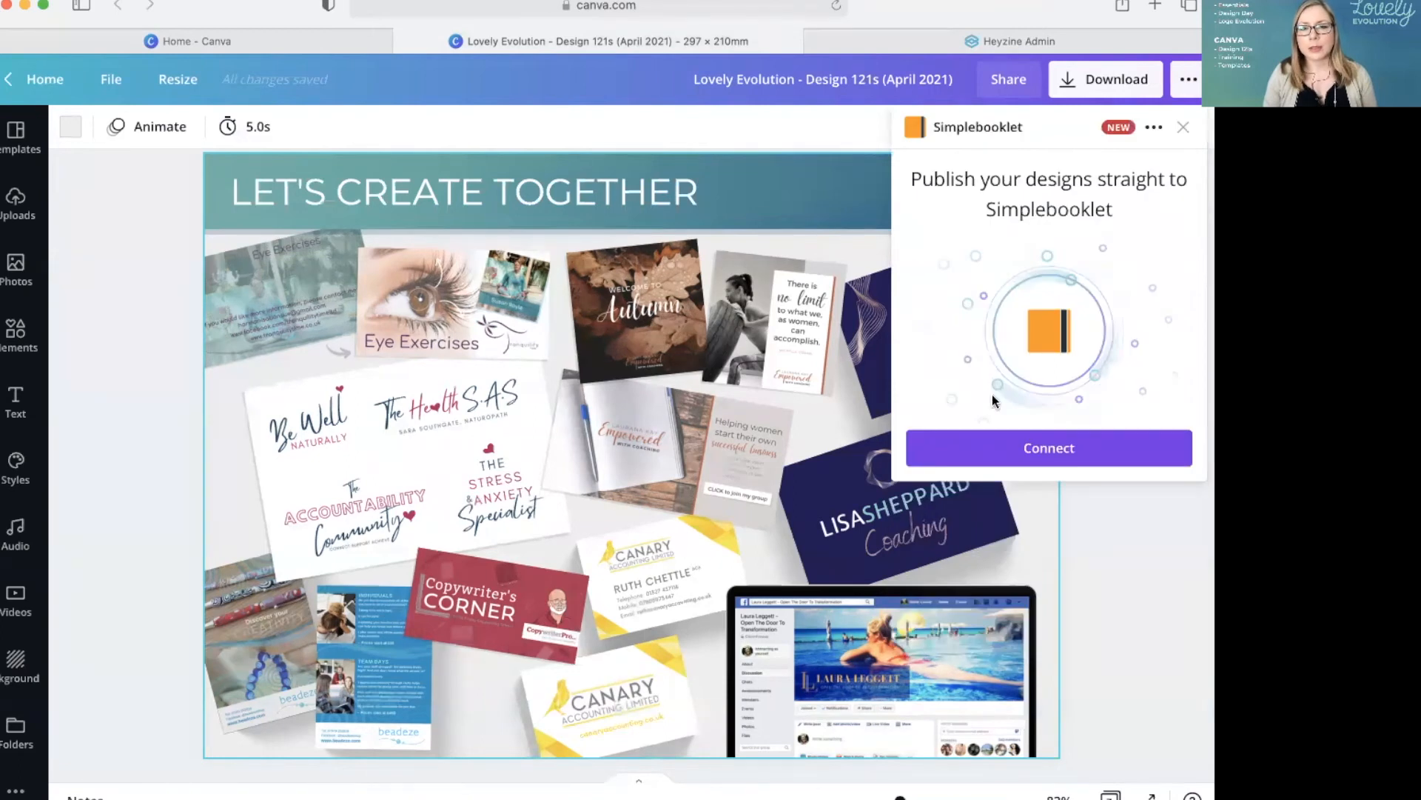
pyautogui.click(1081, 448)
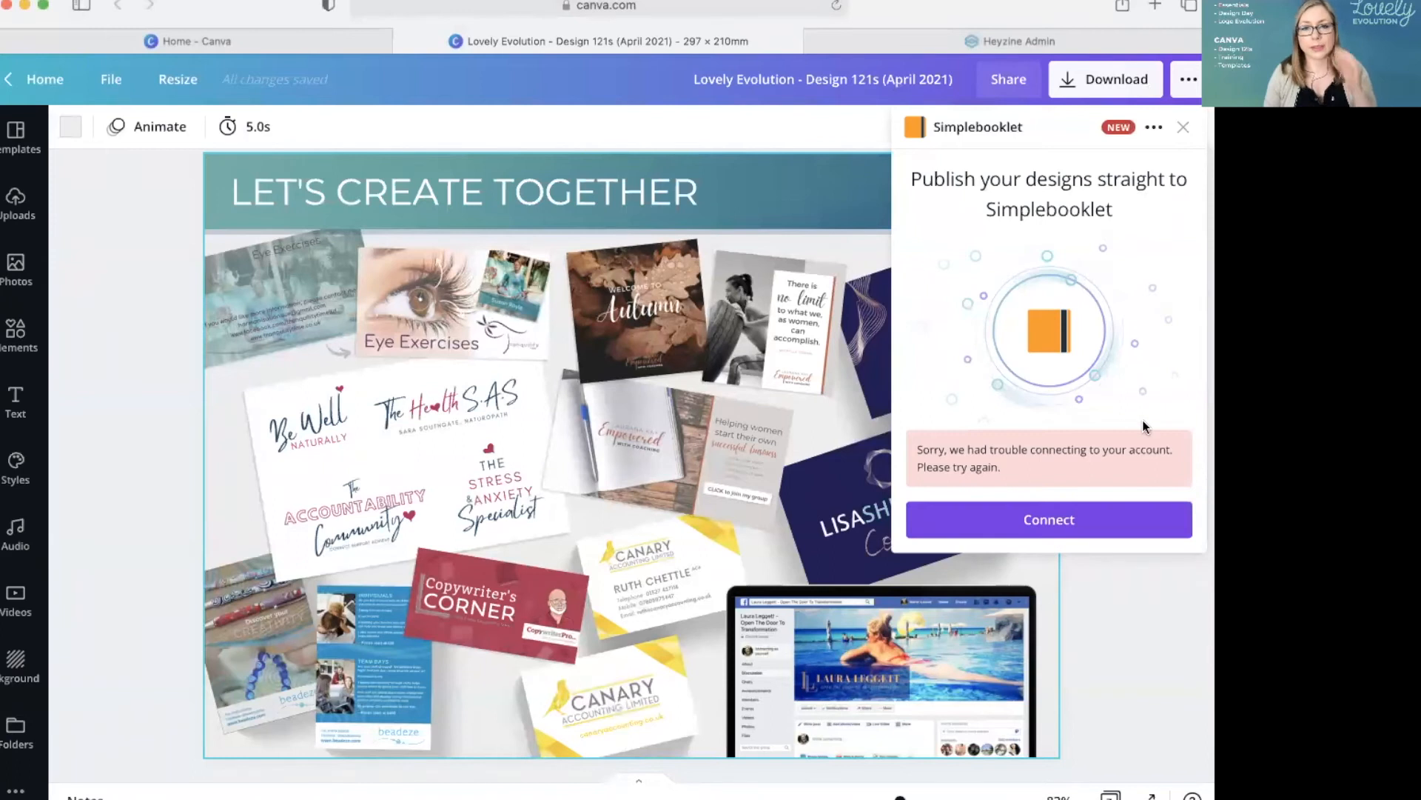
pyautogui.click(1183, 127)
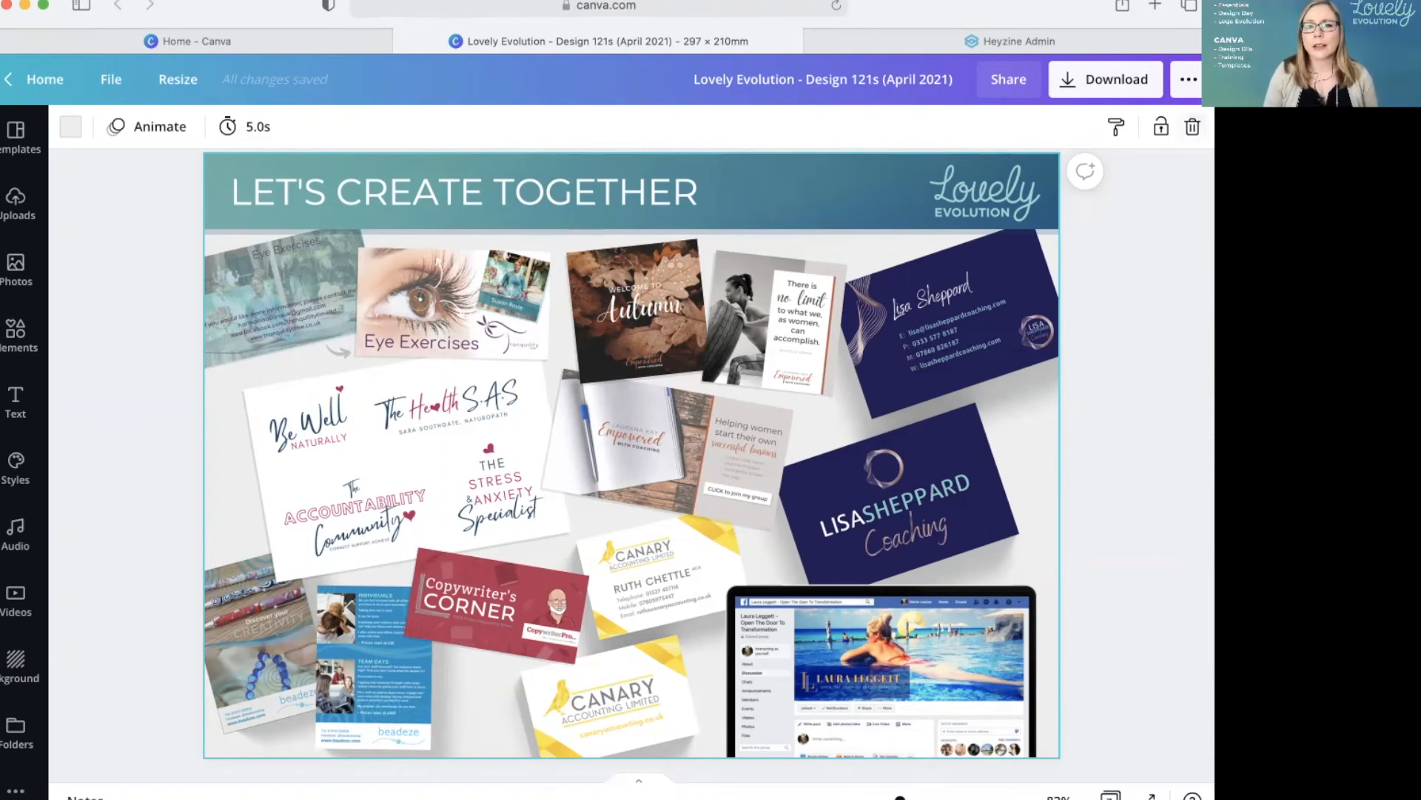
# Step: Choose to publish the design as a website, set the web style to Presentation and page through its preview
pyautogui.click(1189, 79)
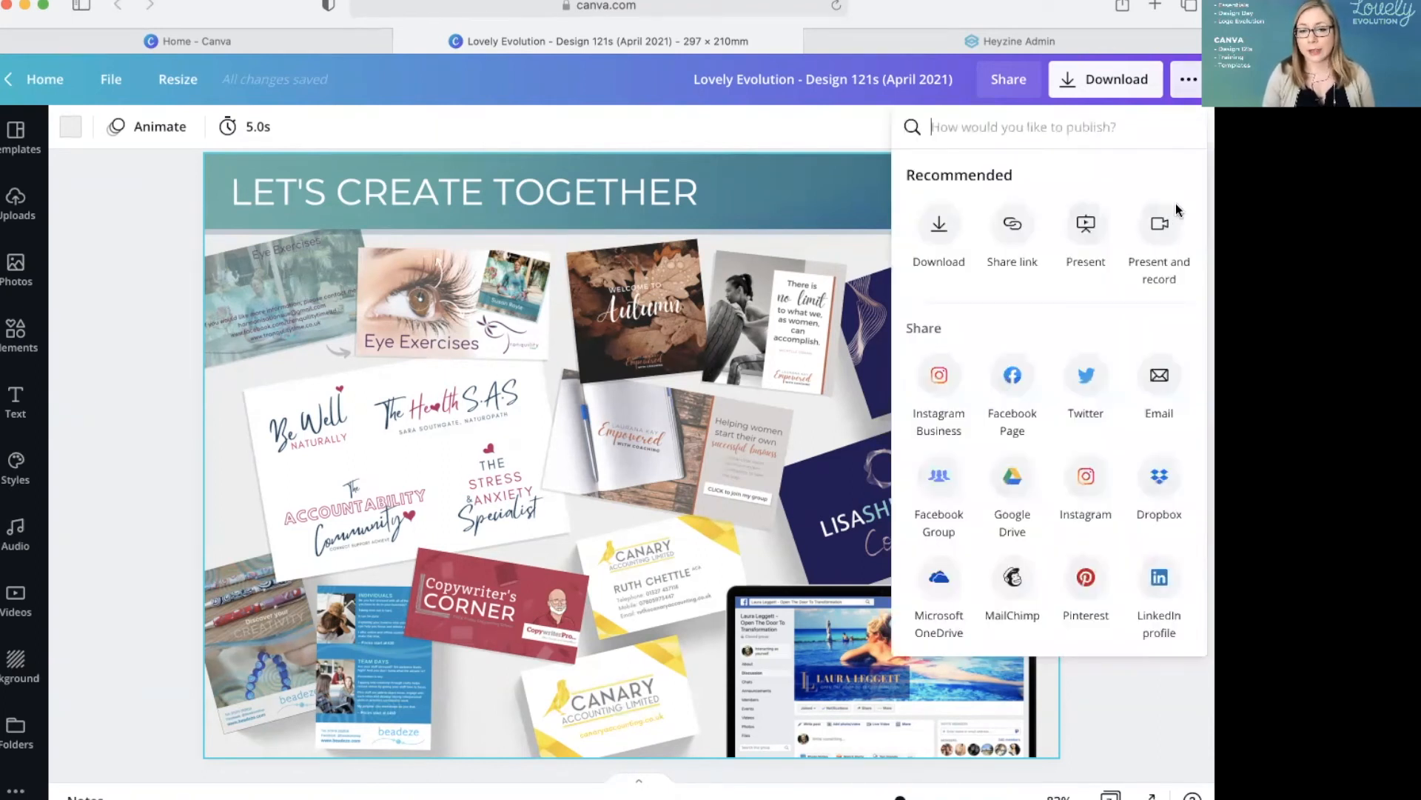
pyautogui.scroll(-2, 1108, 304)
pyautogui.scroll(-5, 1108, 303)
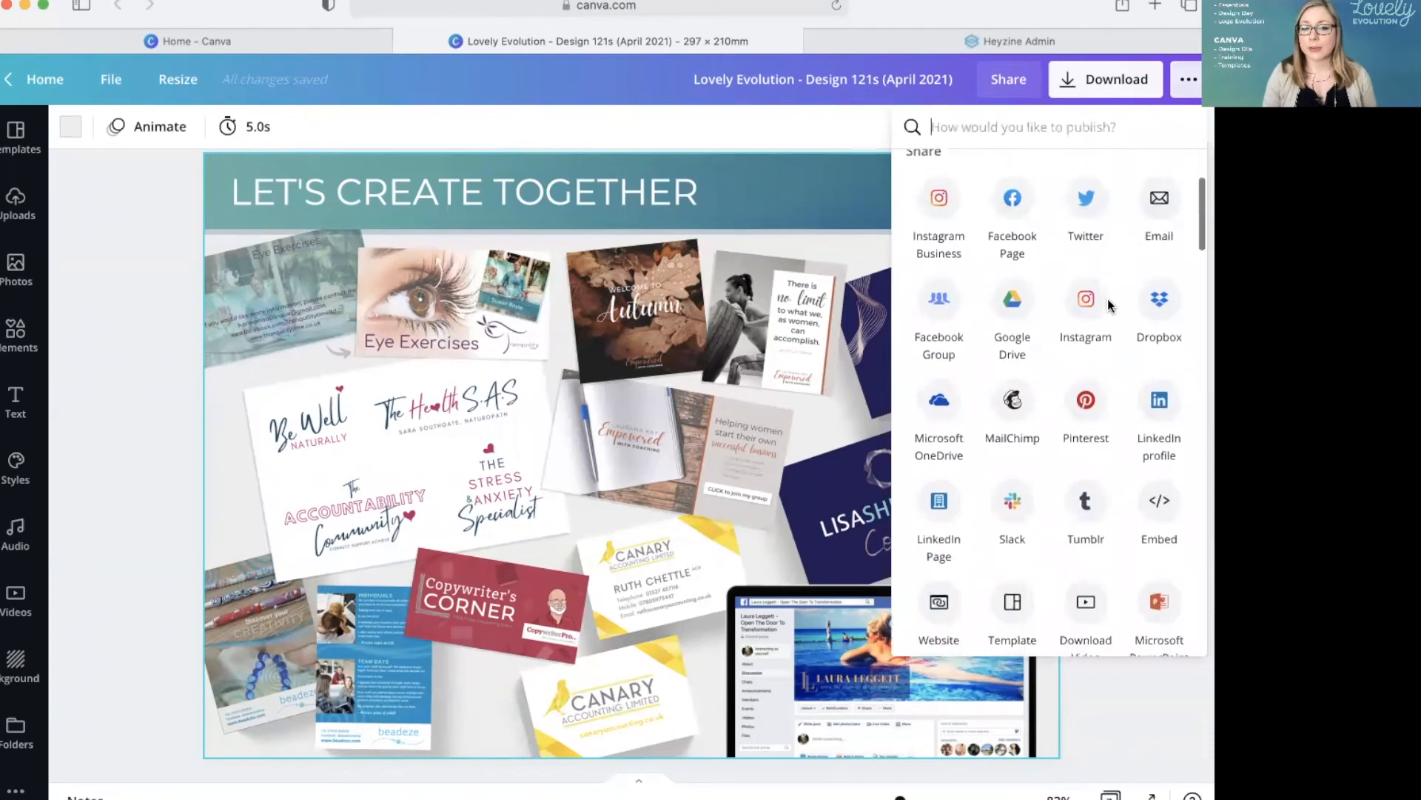
pyautogui.scroll(-3, 943, 413)
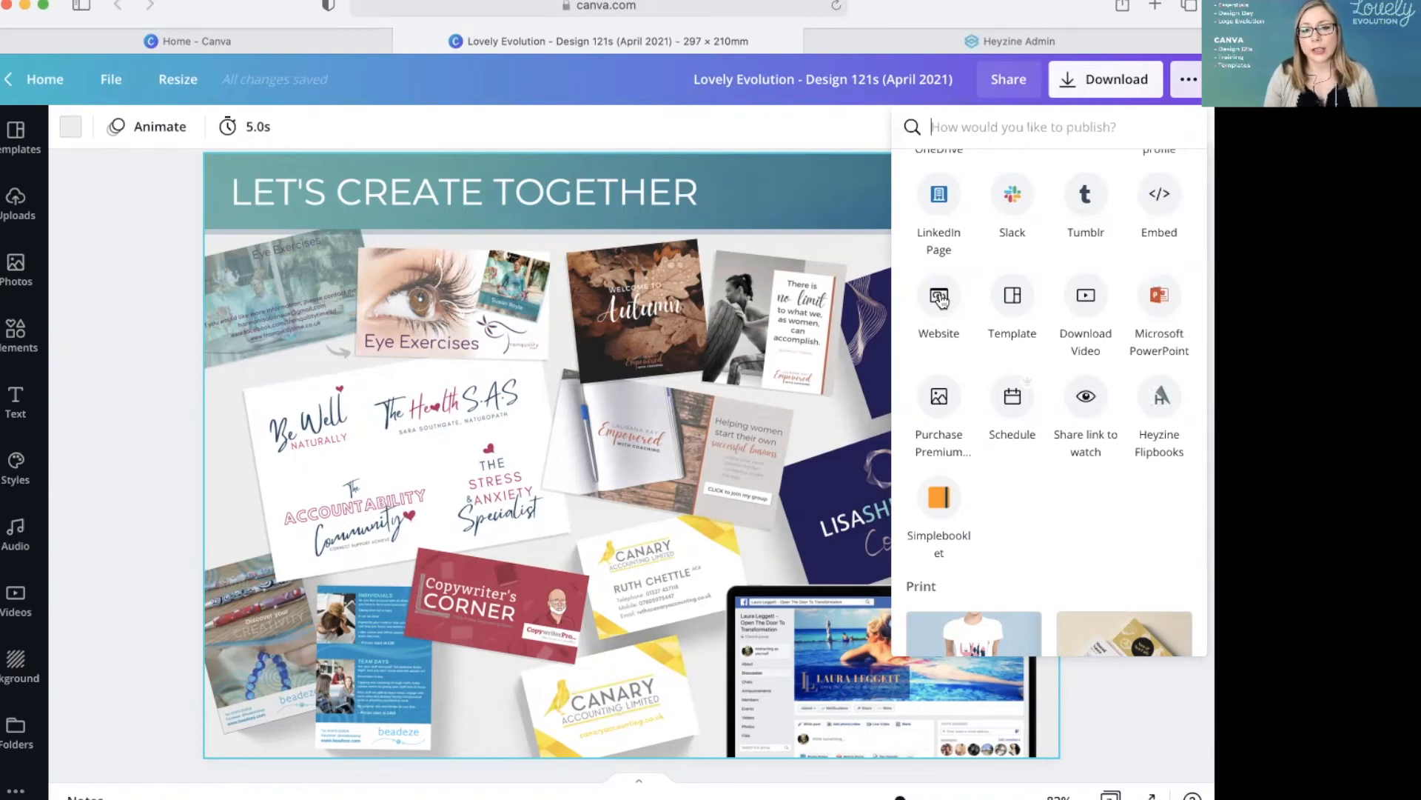
pyautogui.click(940, 299)
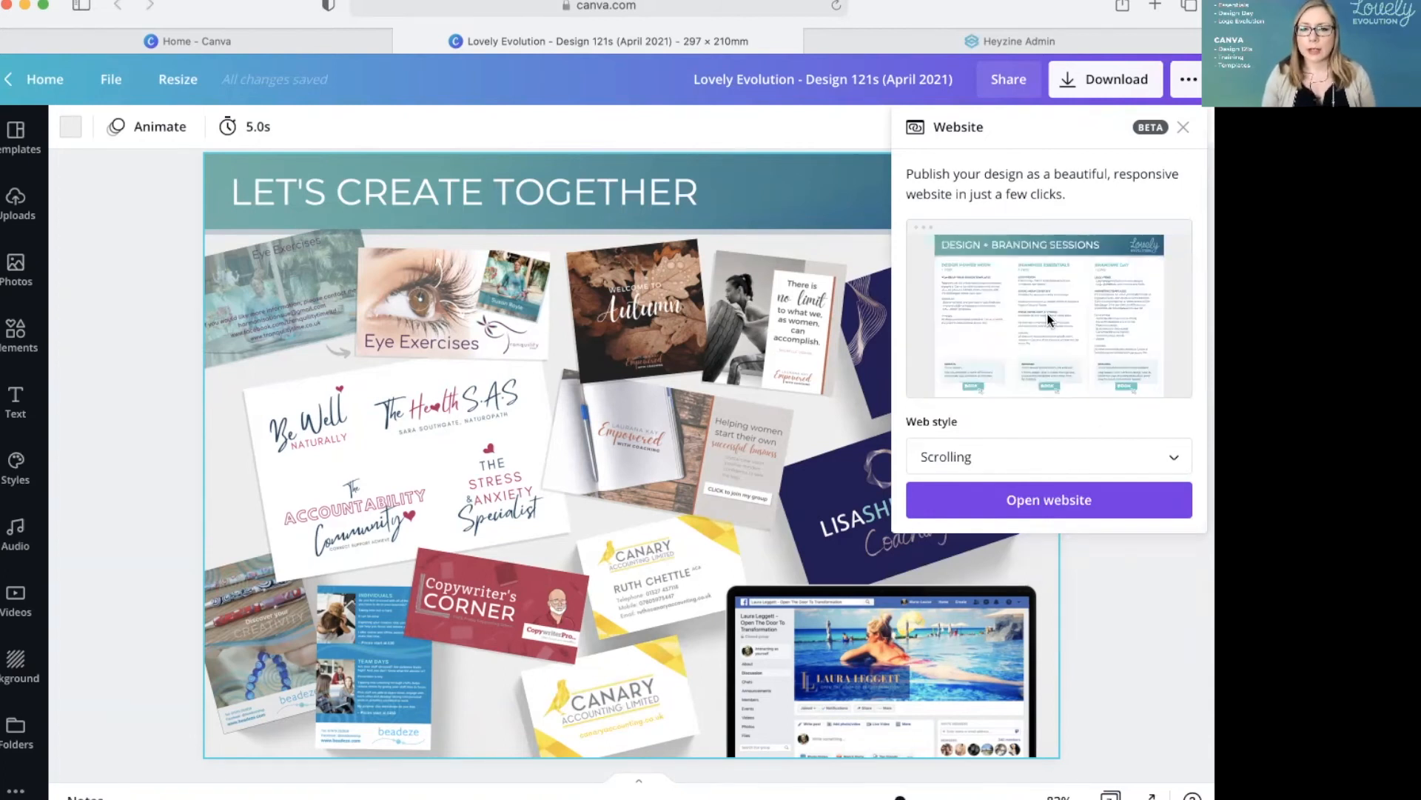
pyautogui.click(1178, 463)
pyautogui.click(1013, 422)
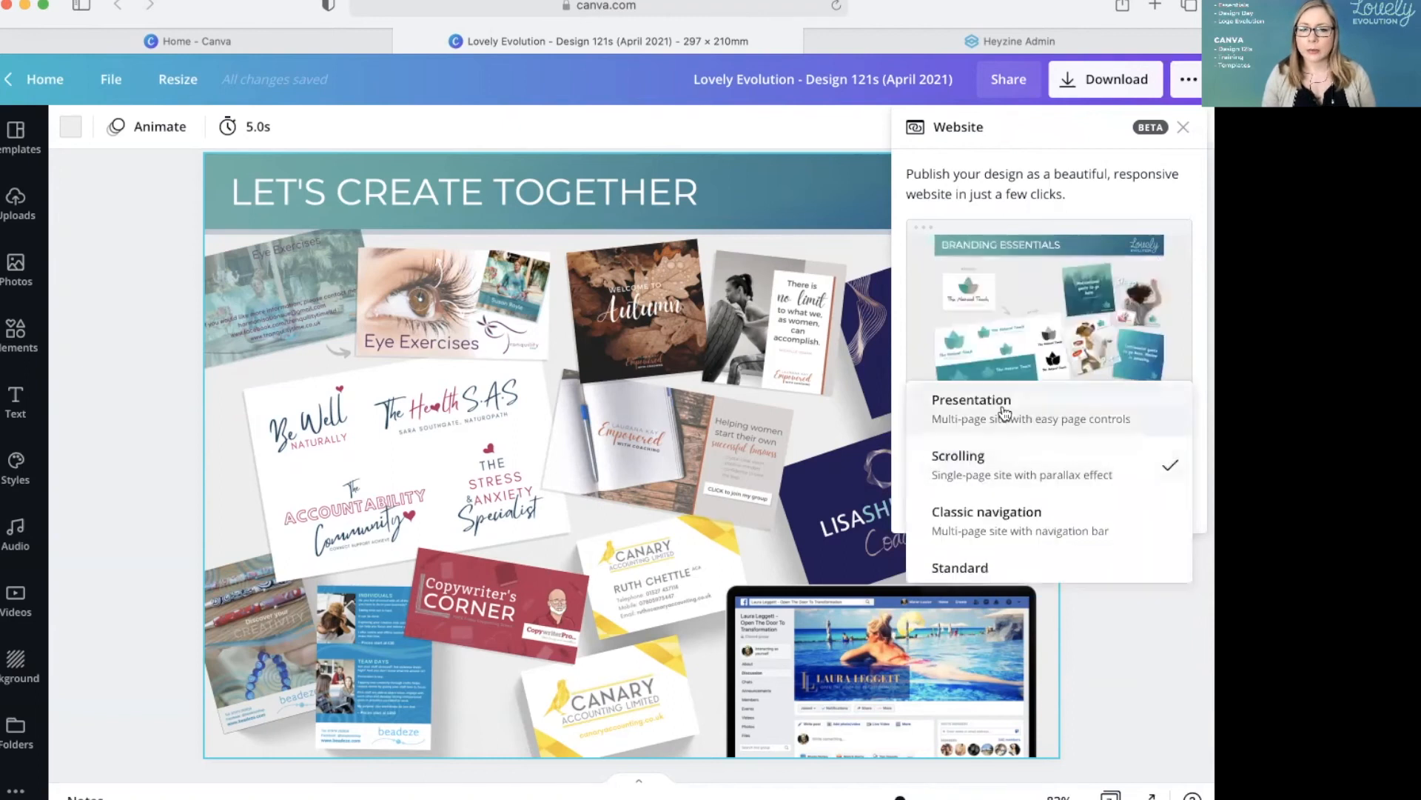
pyautogui.click(1173, 318)
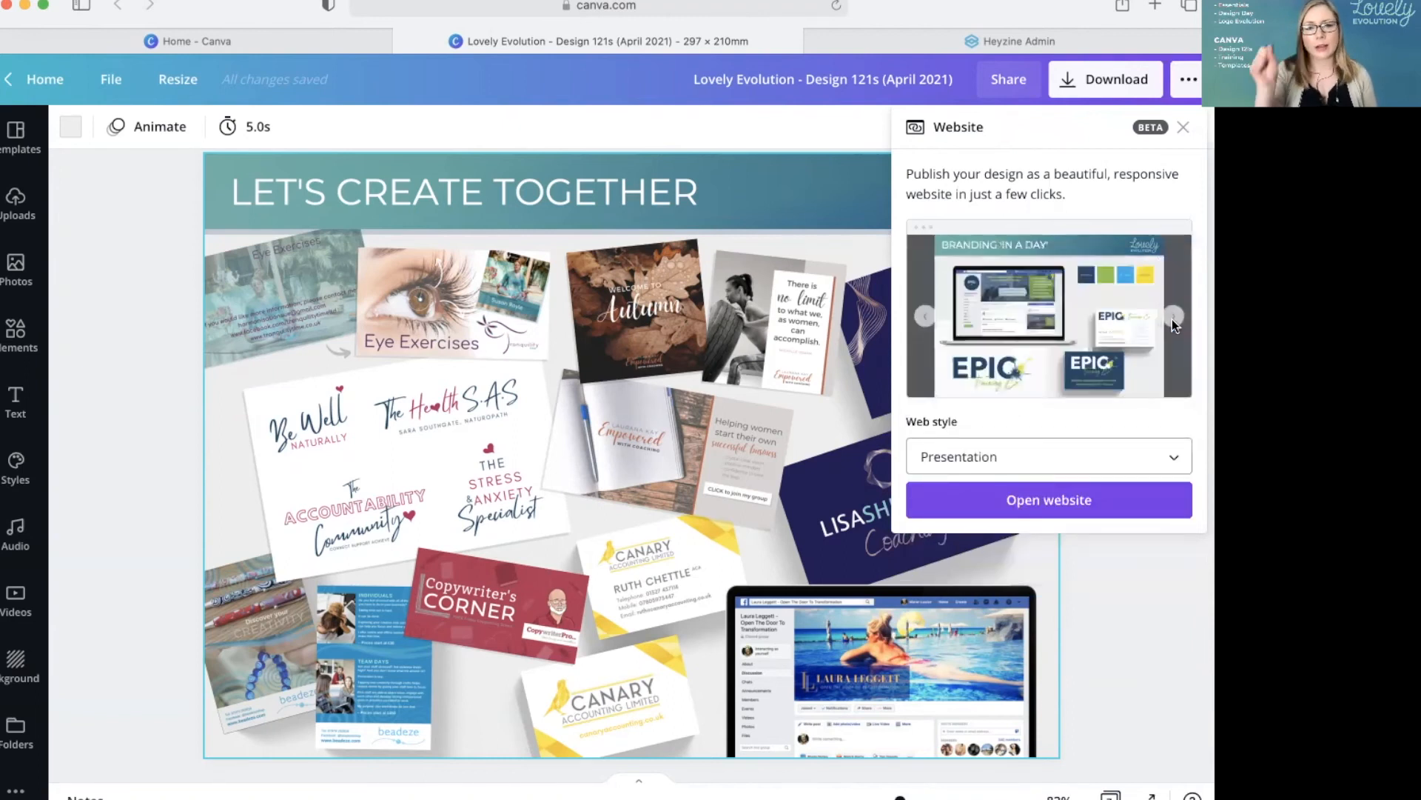
pyautogui.click(1173, 318)
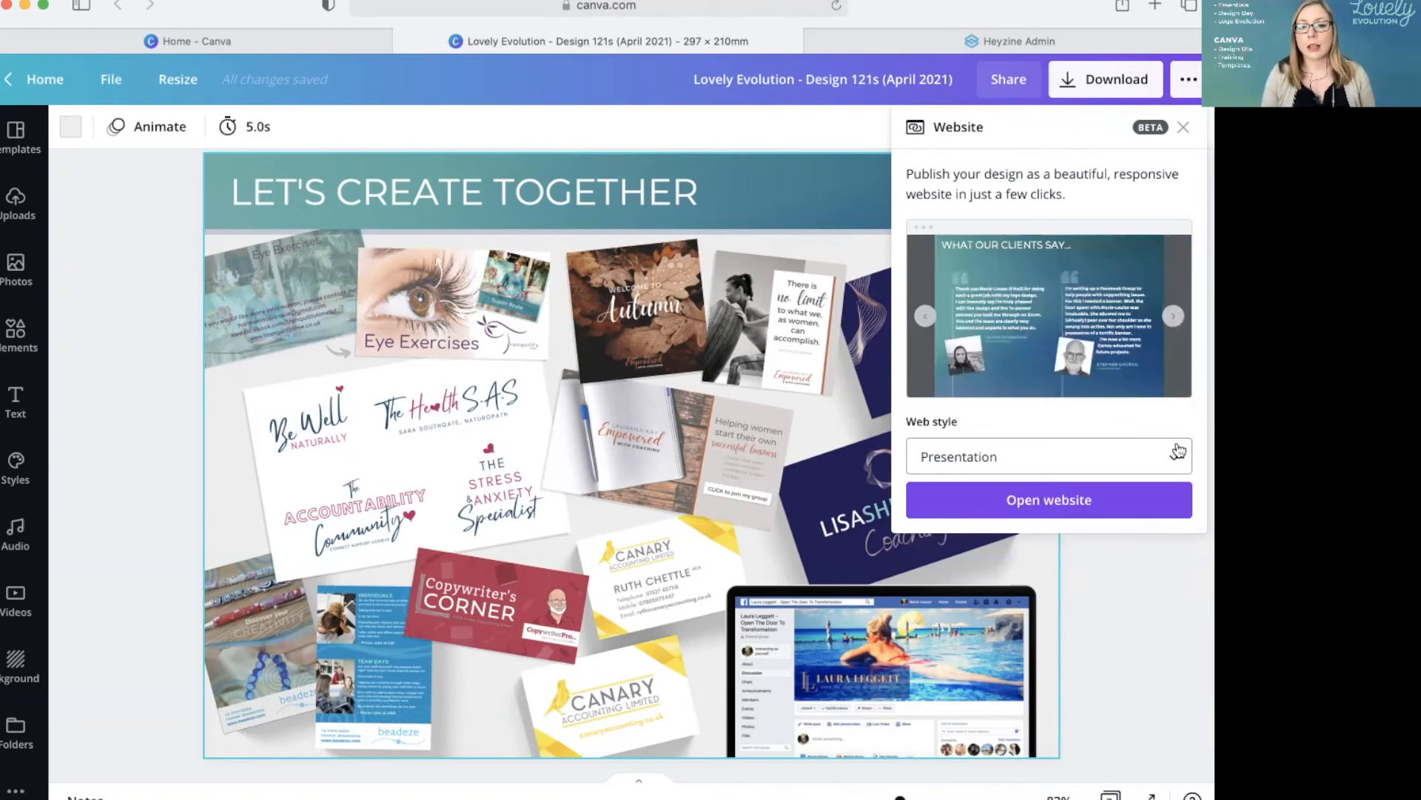
# Step: Preview the website in the Scrolling and Classic navigation web styles
pyautogui.click(1166, 474)
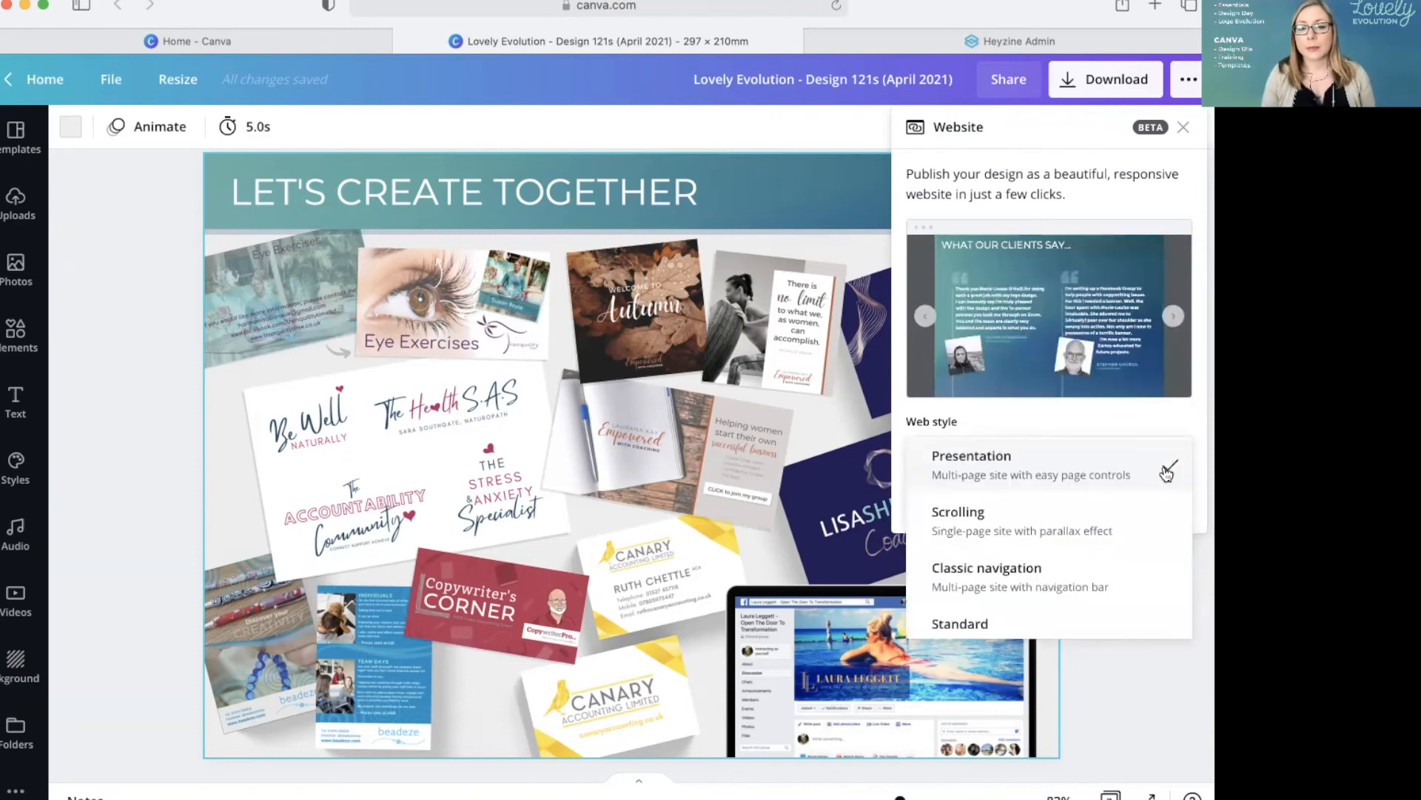
pyautogui.click(1086, 527)
pyautogui.click(1082, 460)
pyautogui.click(1077, 522)
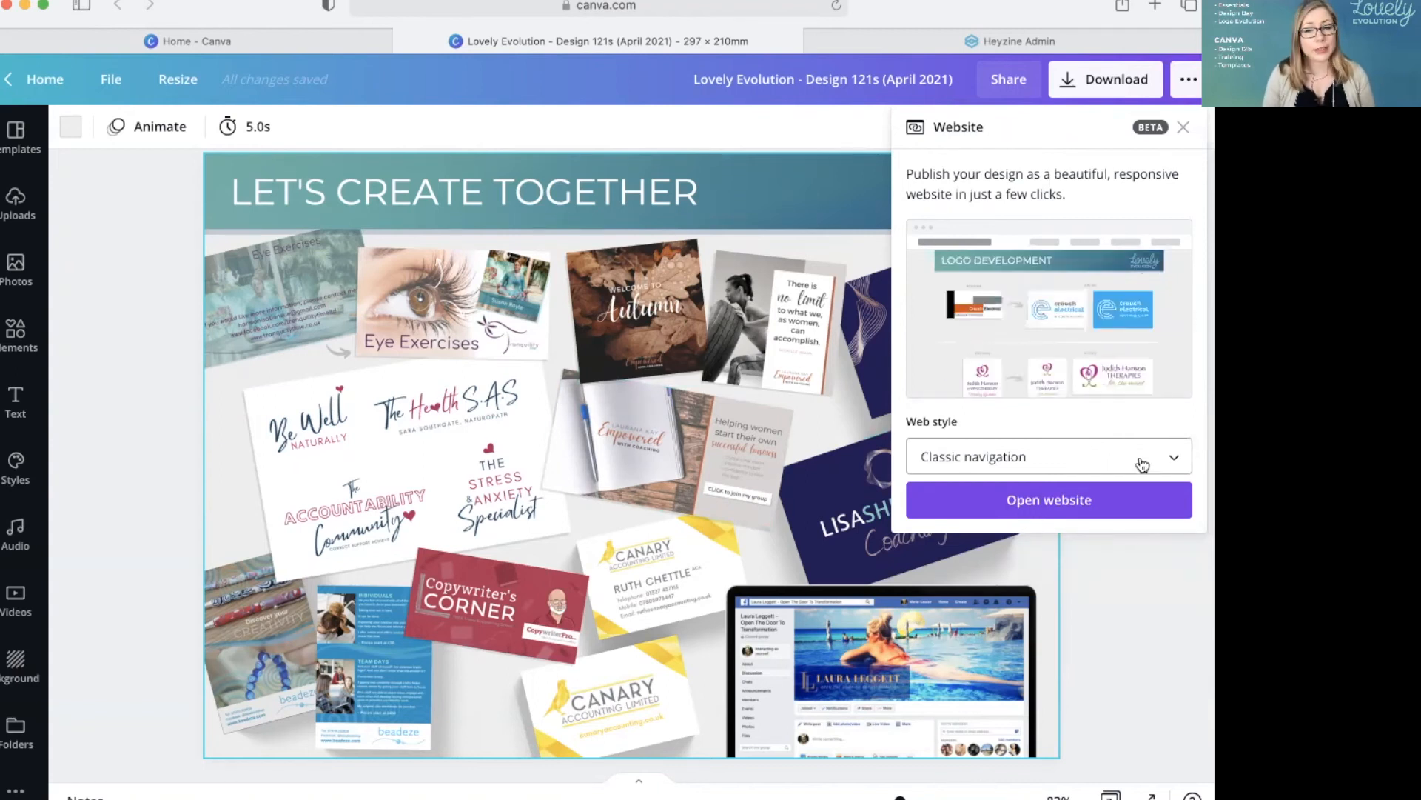
# Step: Set the web style to Standard, open the website and check its full web address
pyautogui.click(1162, 444)
pyautogui.click(1095, 523)
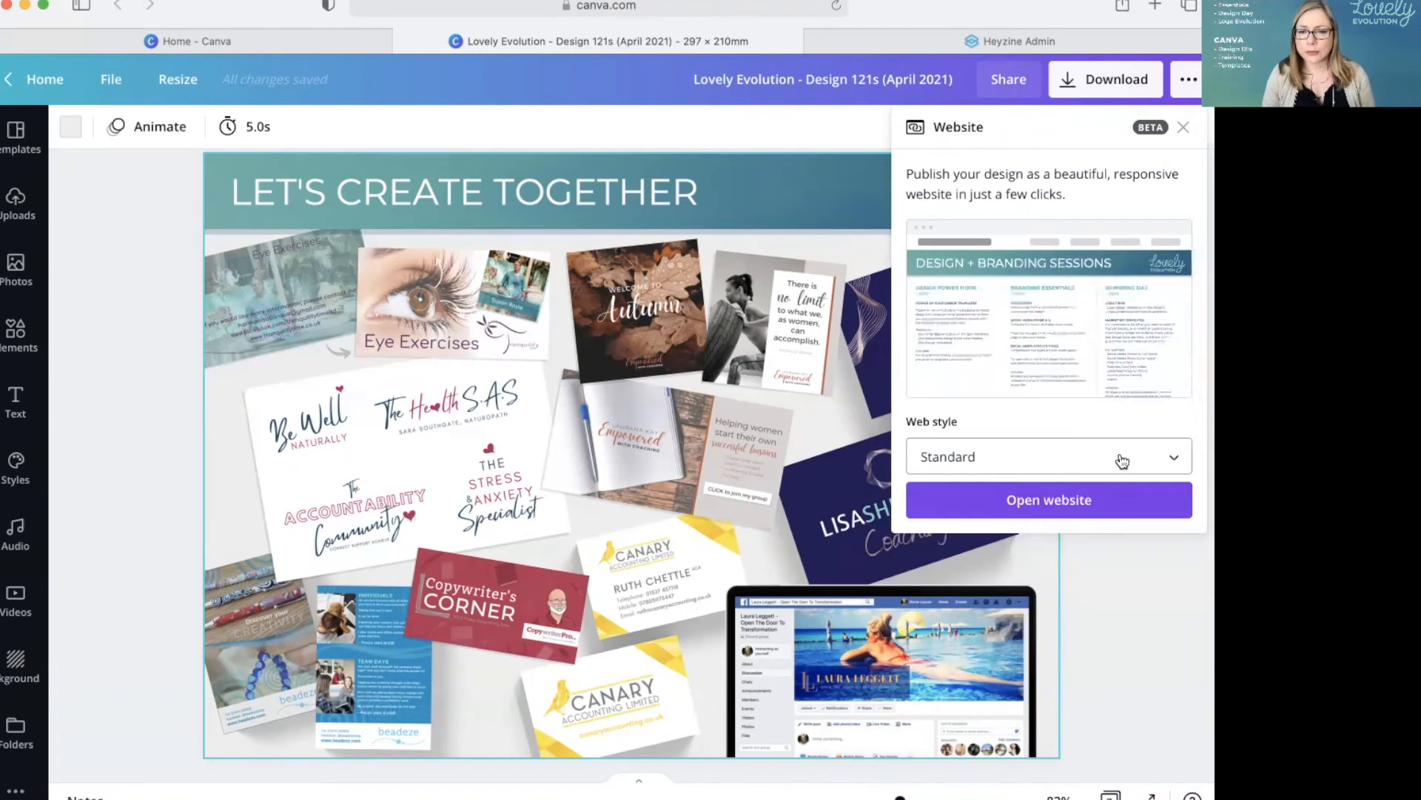
pyautogui.click(1109, 468)
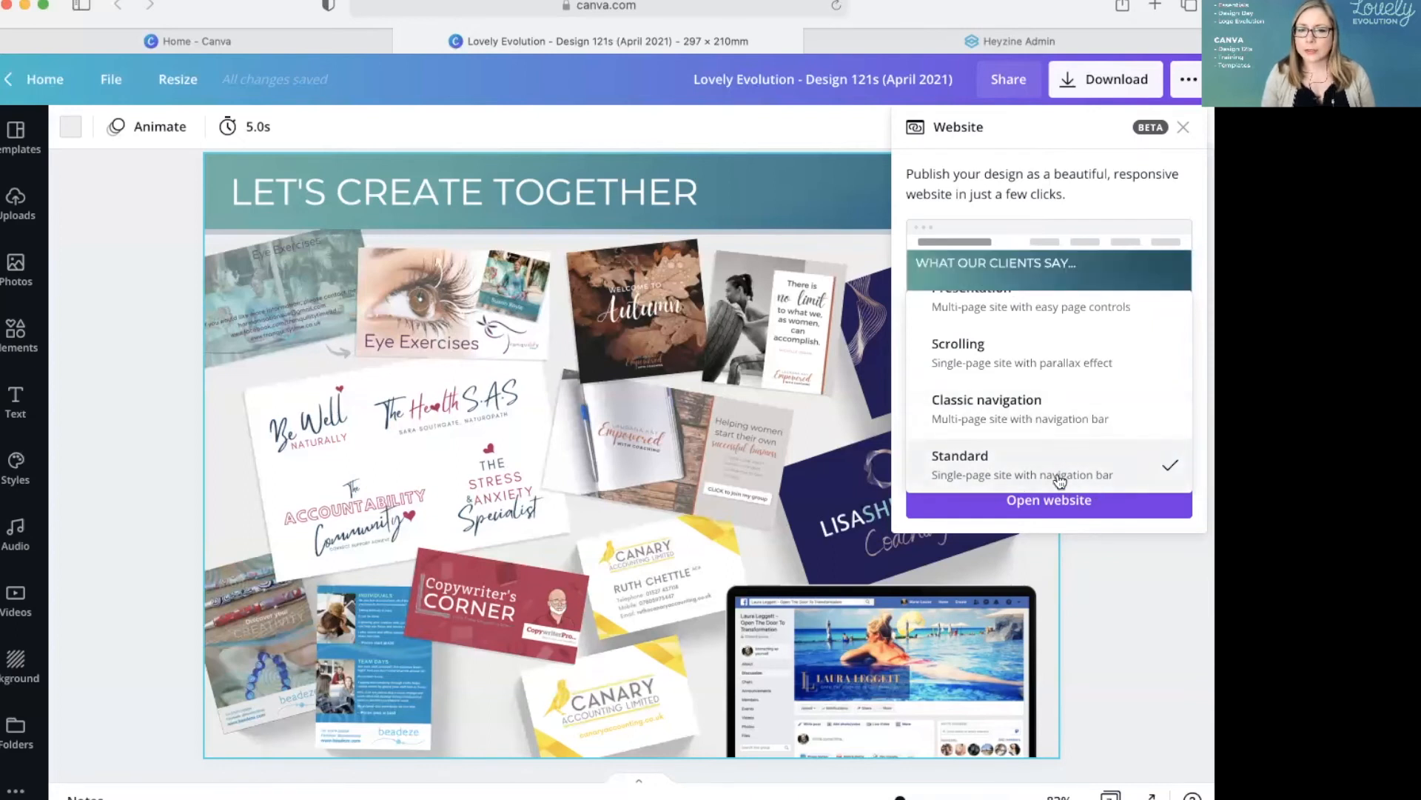
pyautogui.click(1072, 499)
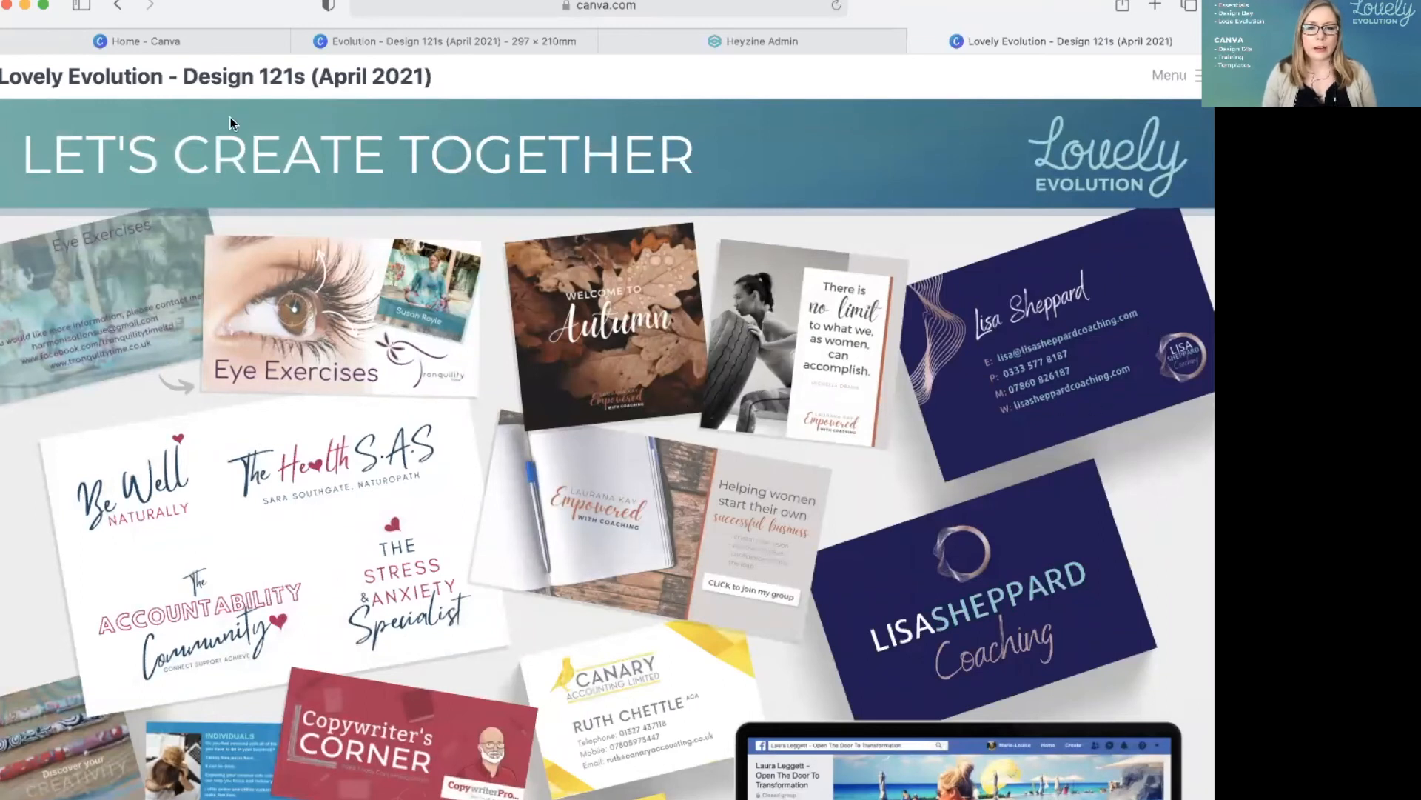
pyautogui.click(628, 6)
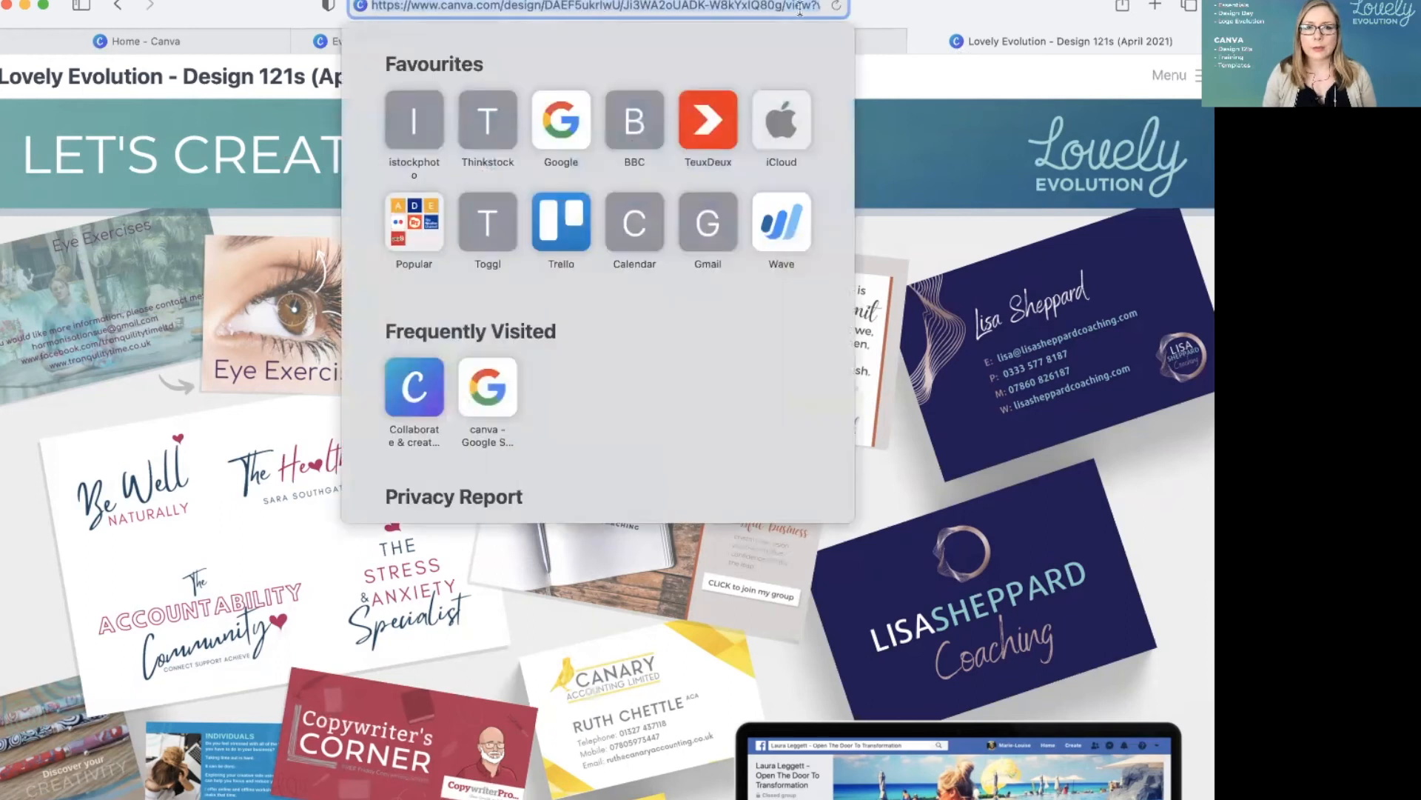
pyautogui.click(918, 6)
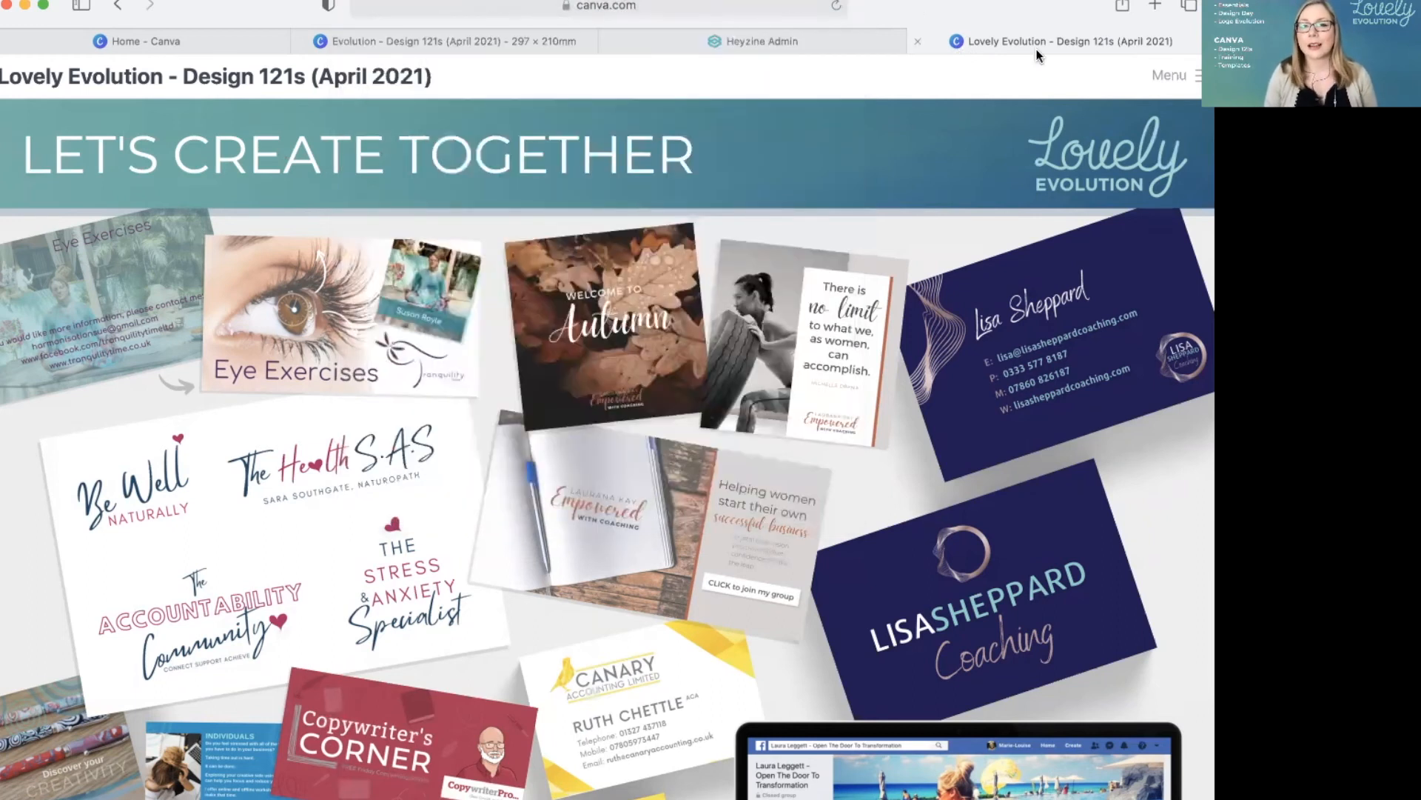
# Step: Visit the website's Design + Branding sessions, What our clients say... and first Logo development sections through its navigation
pyautogui.click(1171, 75)
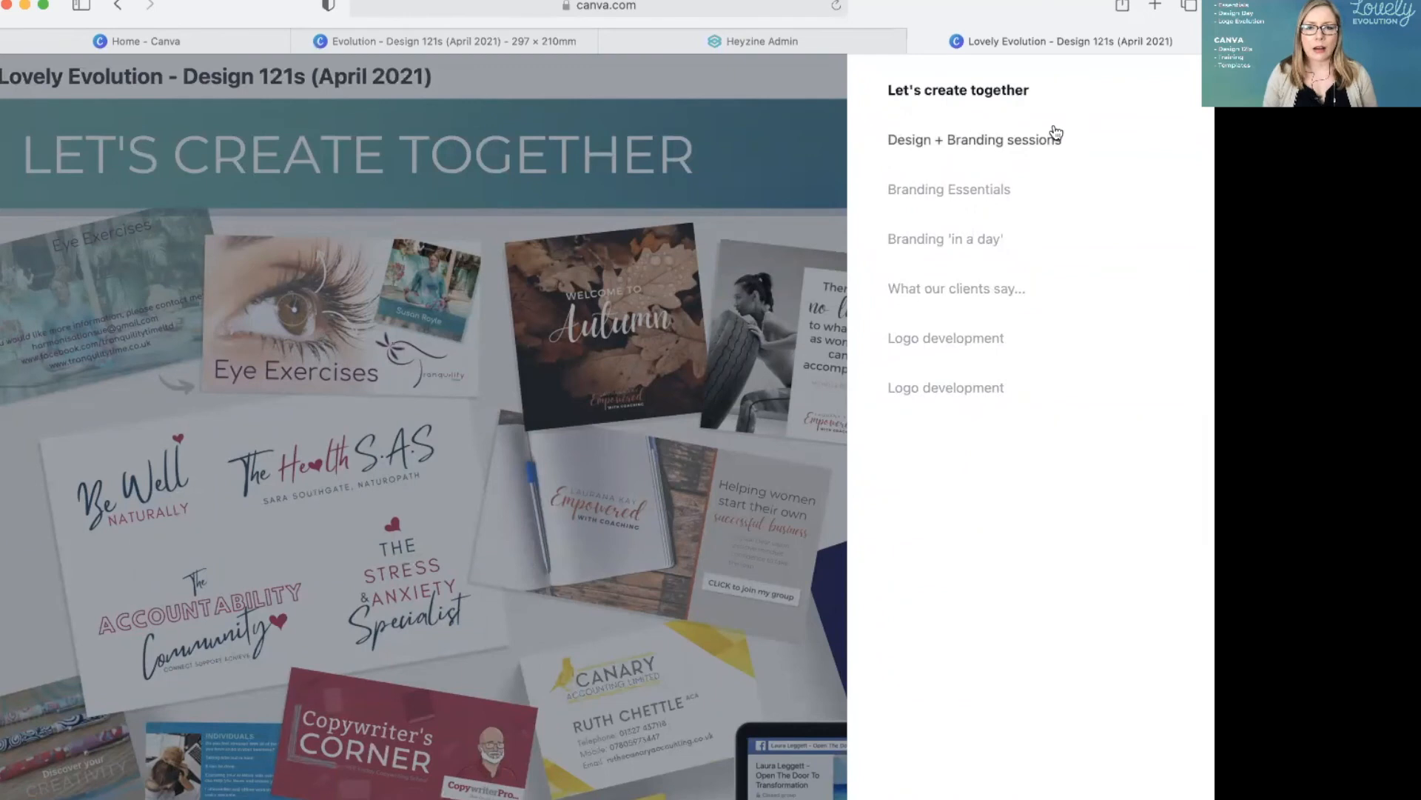
pyautogui.click(953, 140)
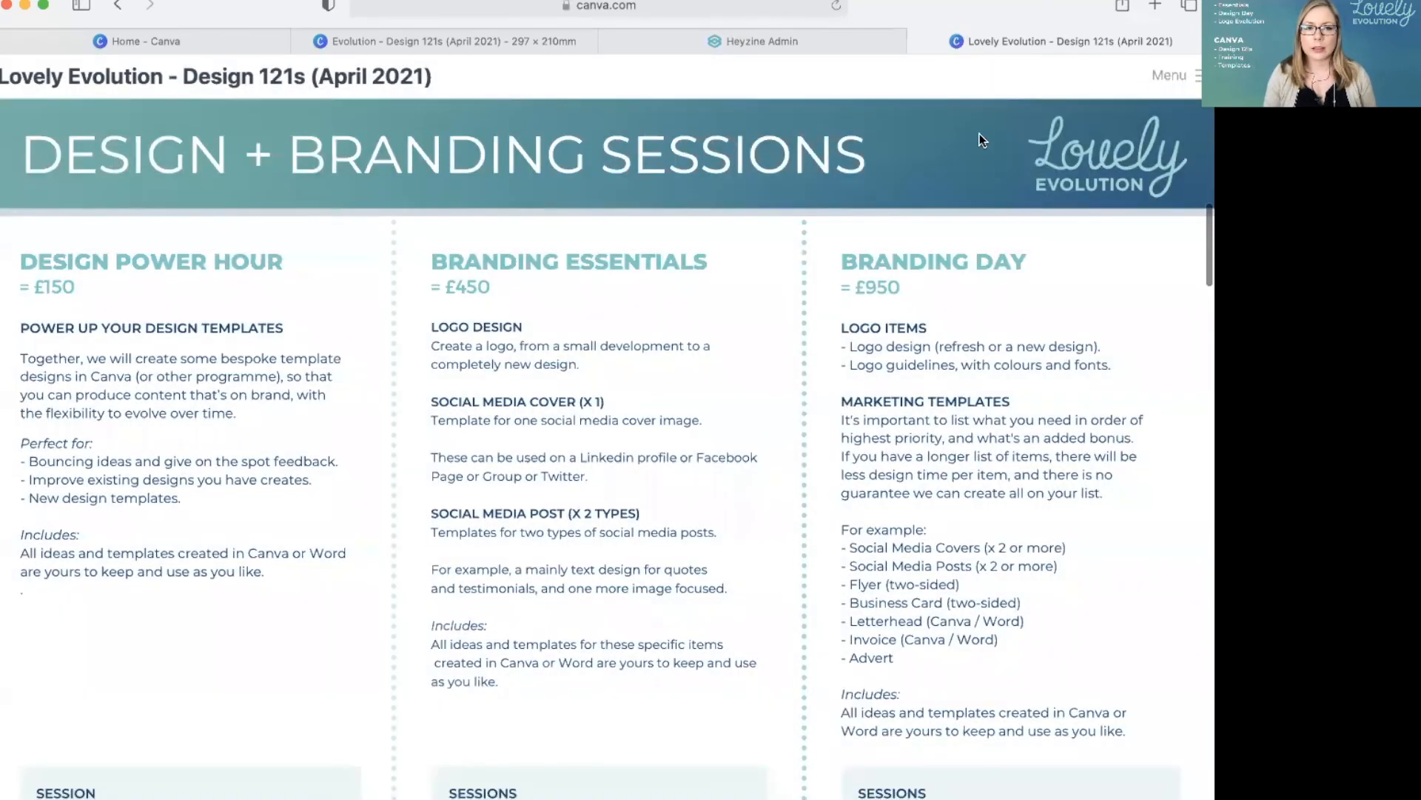
pyautogui.click(1174, 75)
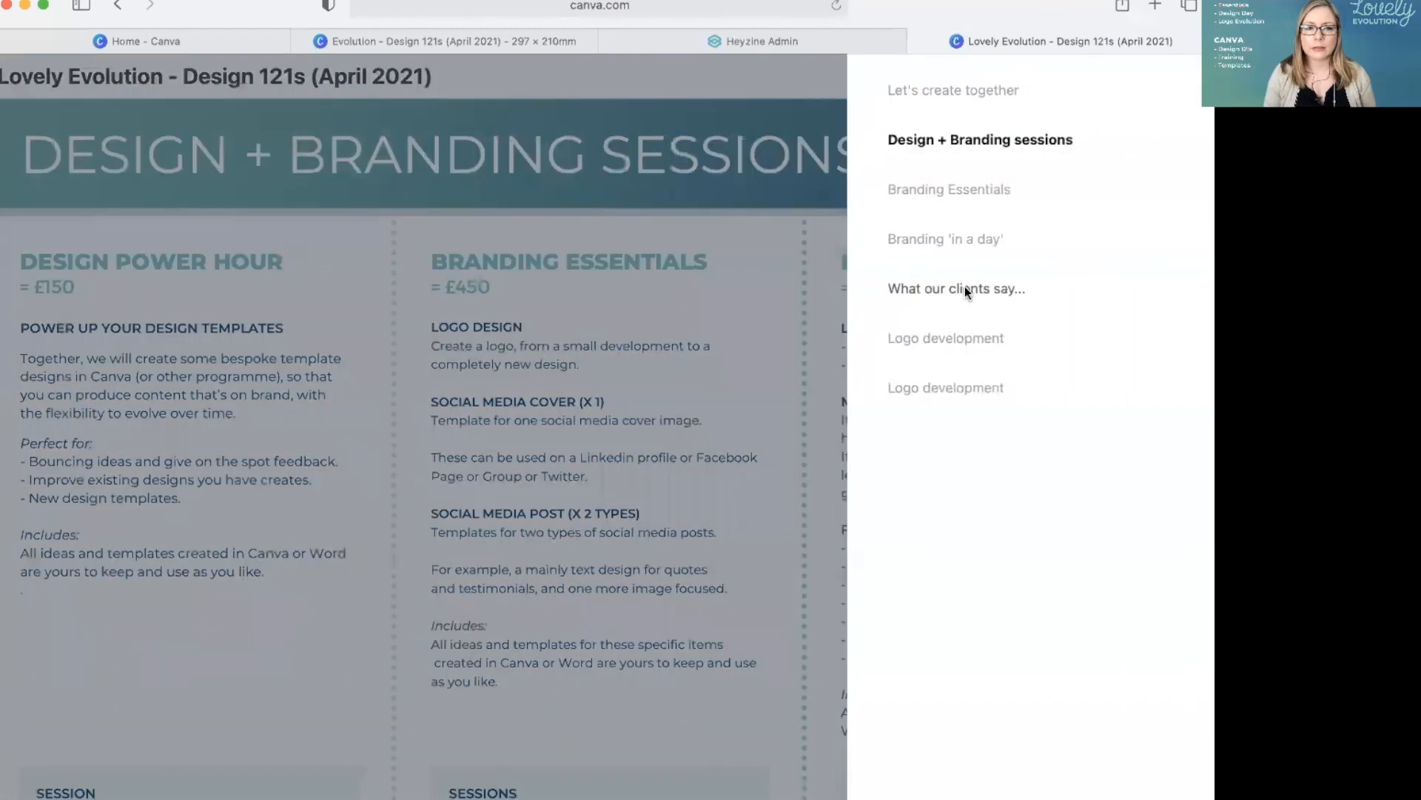
pyautogui.click(965, 286)
pyautogui.click(1173, 75)
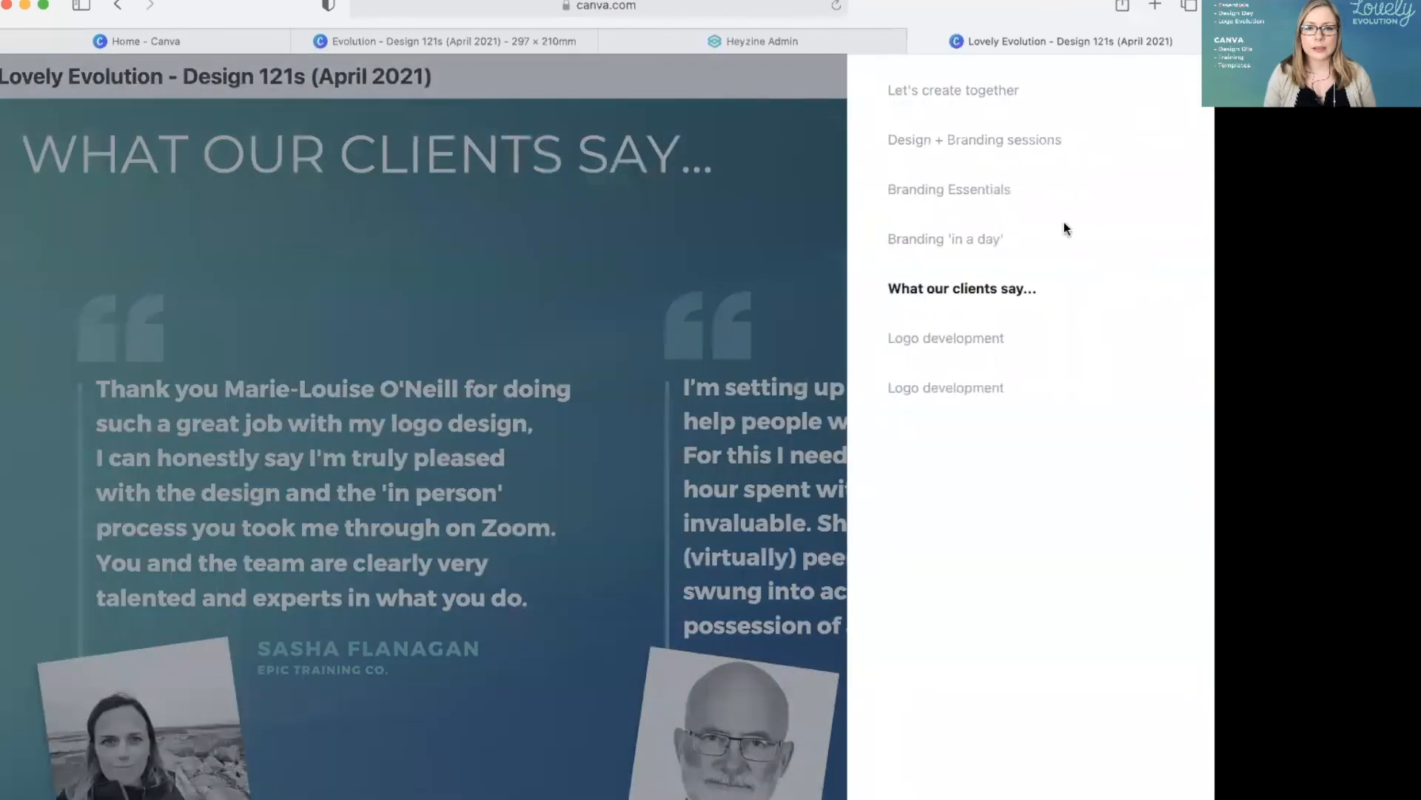
pyautogui.click(964, 336)
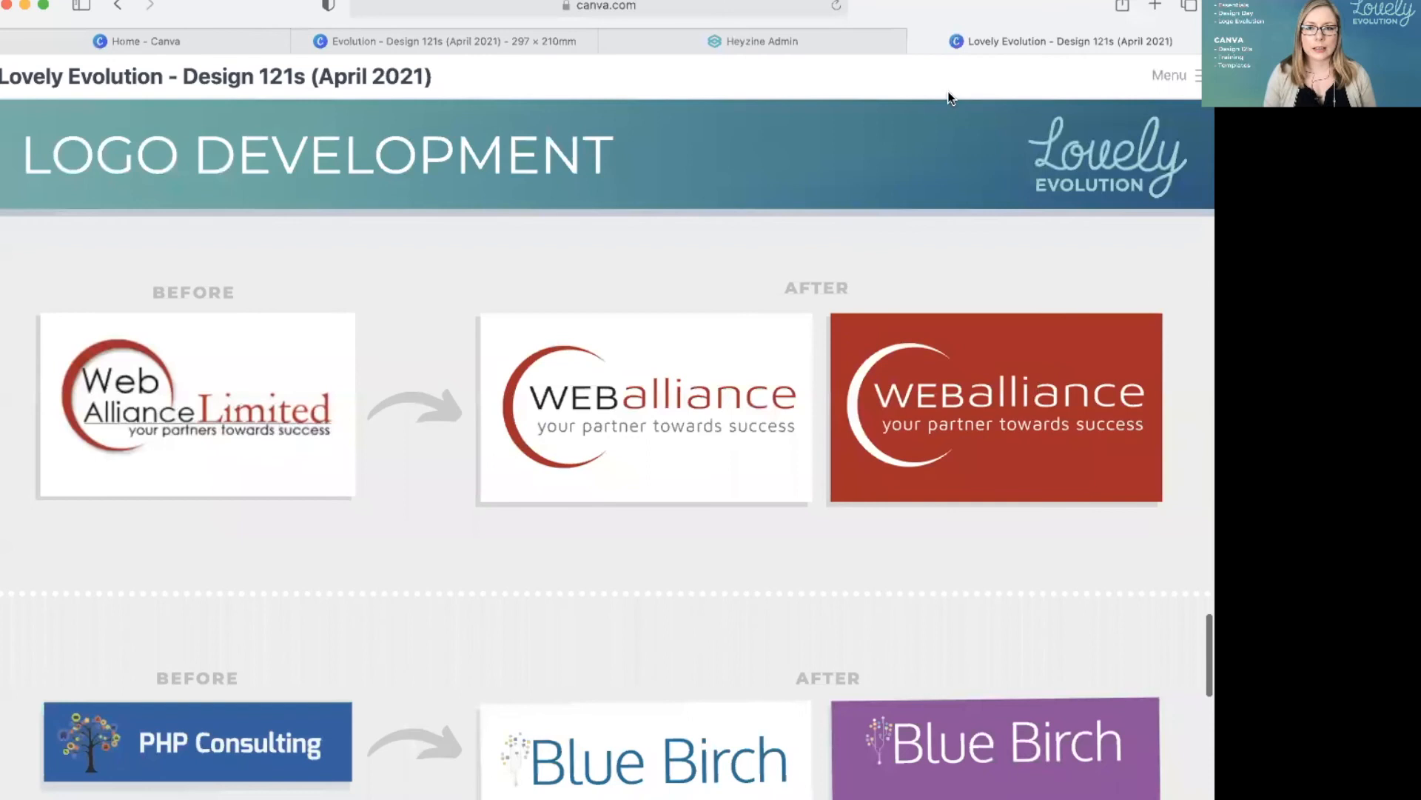
# Step: Return to the Canva design, set the web style to Classic navigation and open the website
pyautogui.click(516, 43)
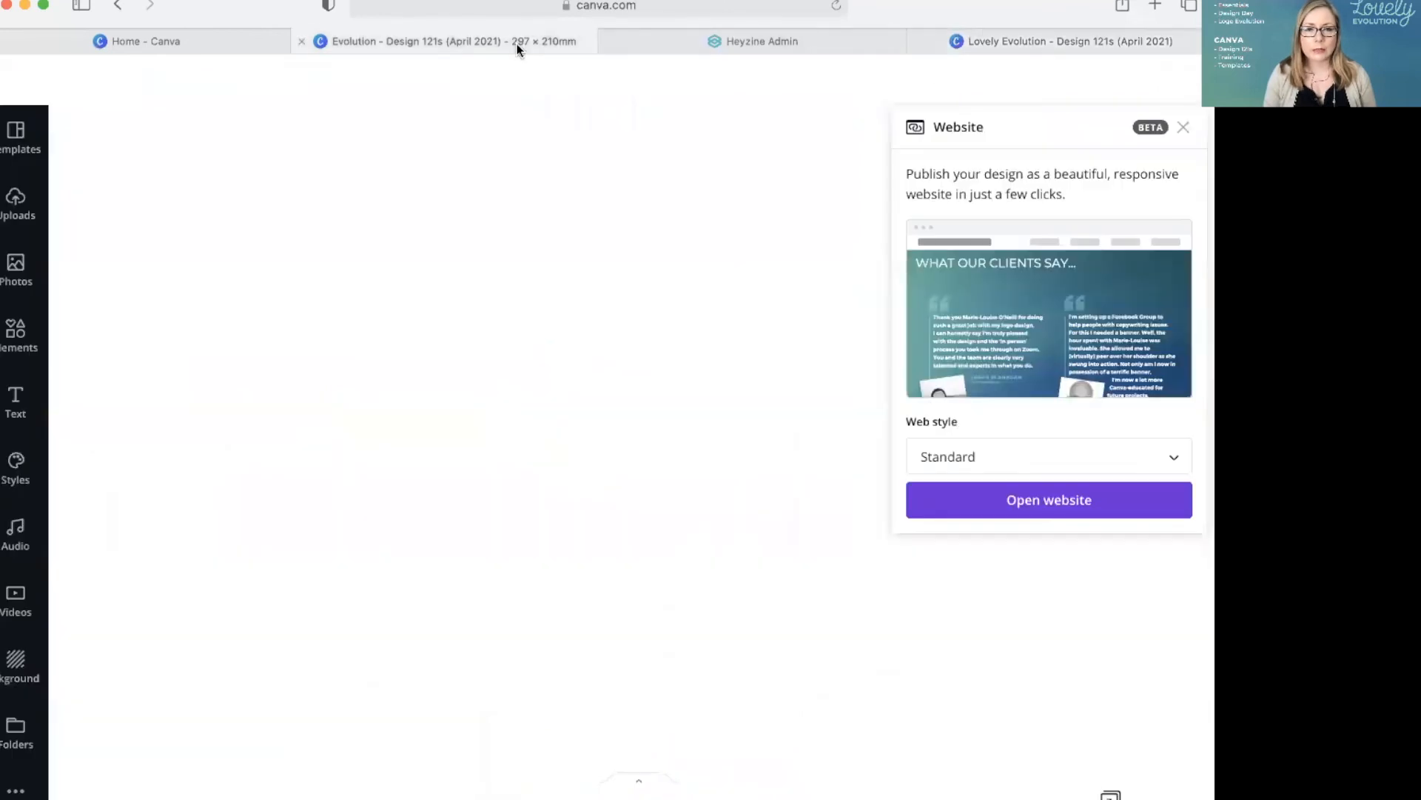
pyautogui.click(1078, 459)
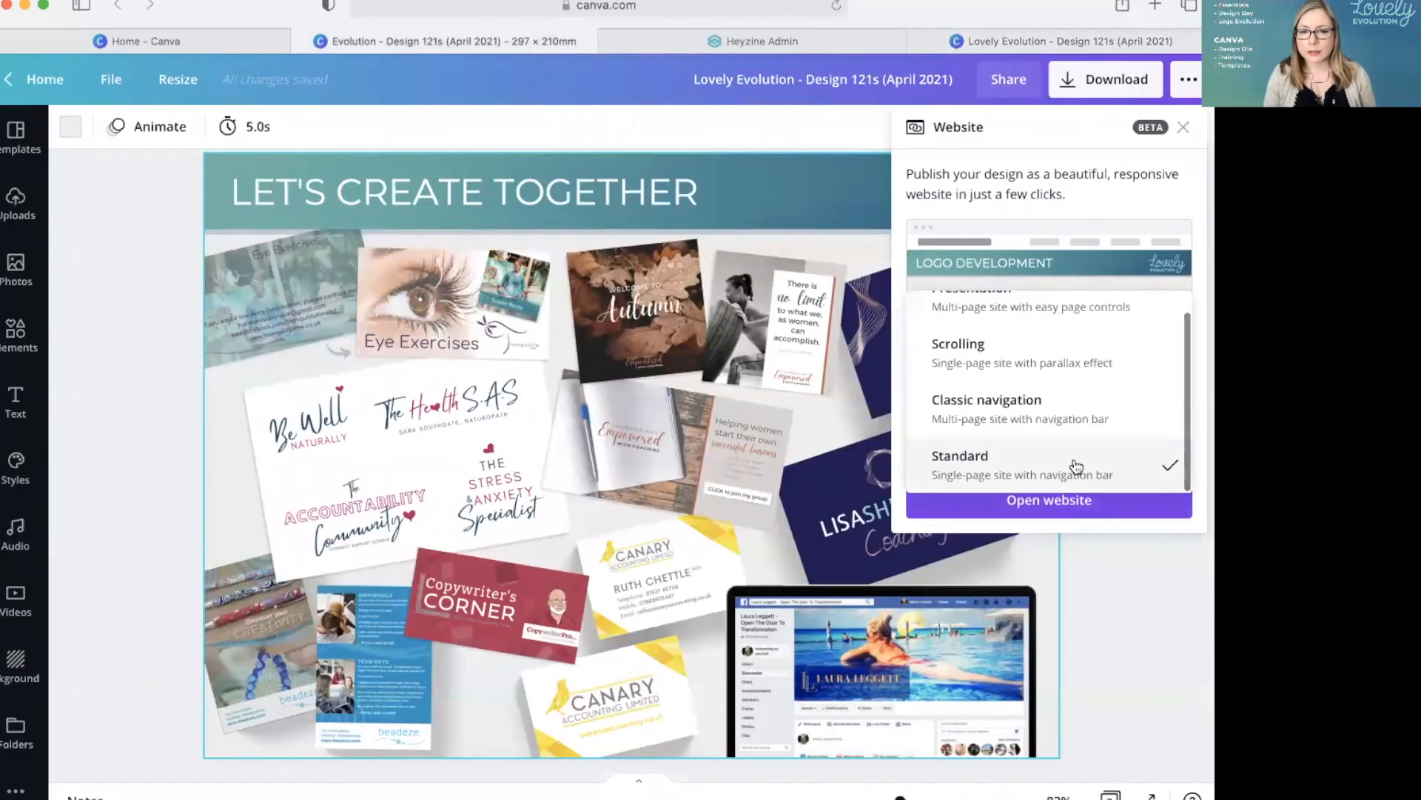
pyautogui.click(1071, 410)
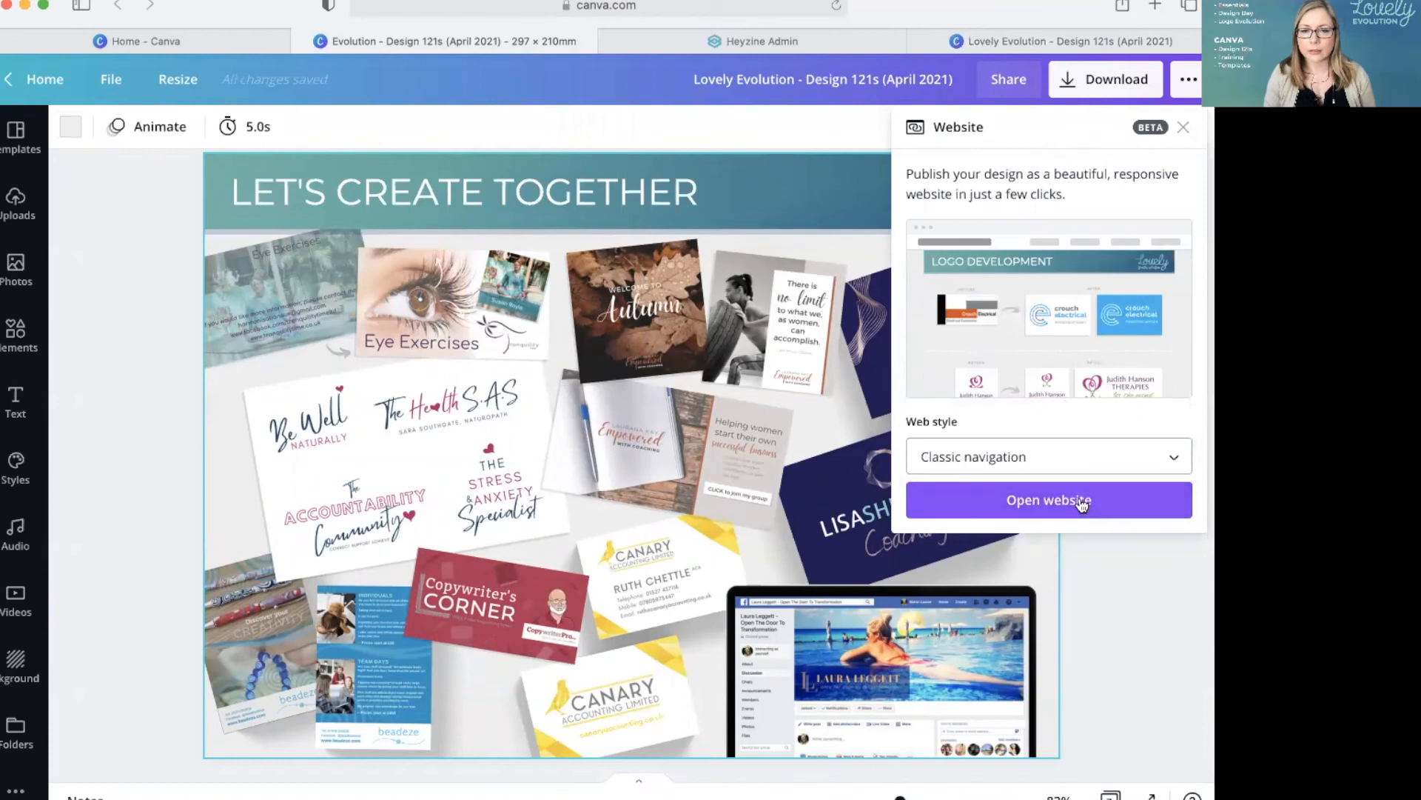
pyautogui.click(1082, 502)
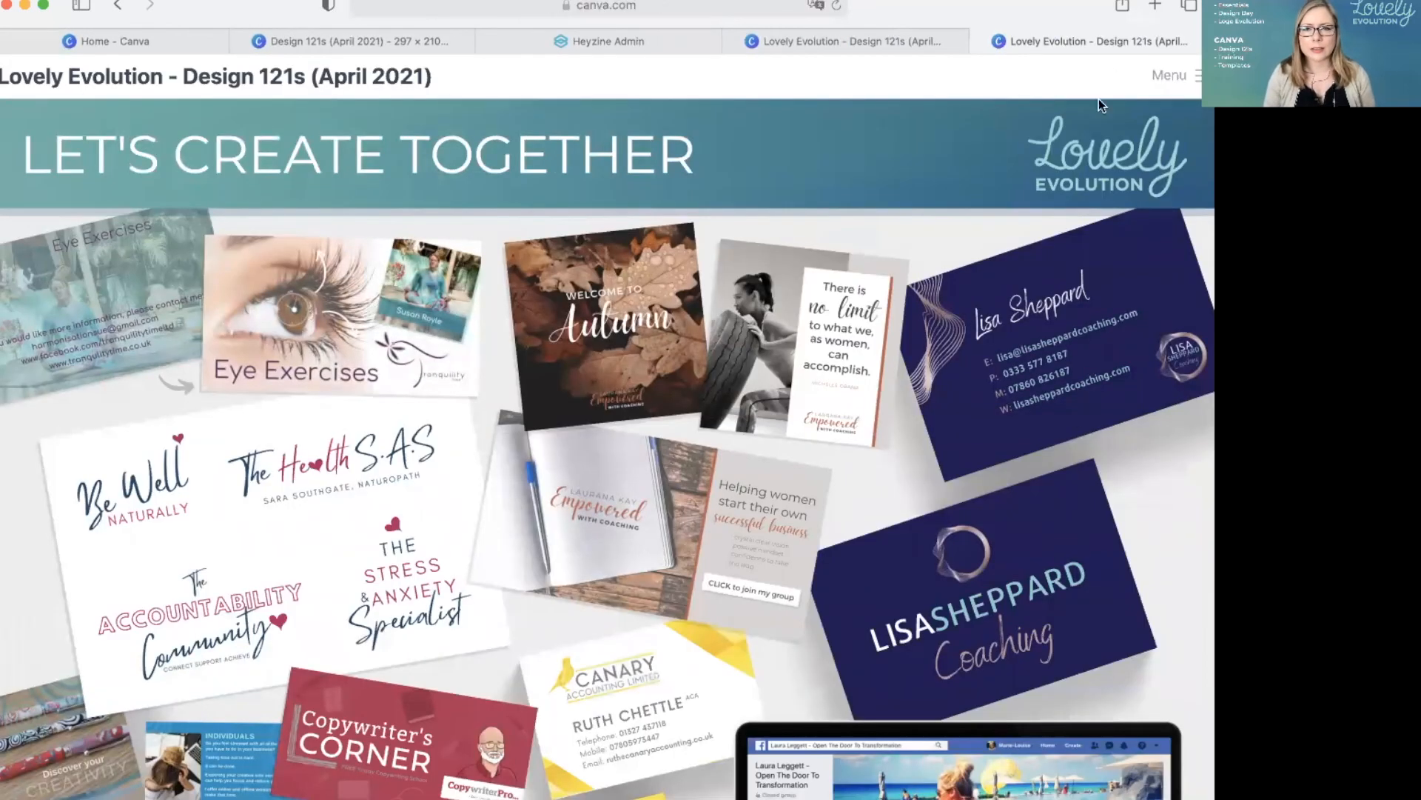
# Step: Examine the Classic navigation website's Let's Create Together page and its list of sections
pyautogui.scroll(-4, 1137, 169)
pyautogui.scroll(4, 1137, 169)
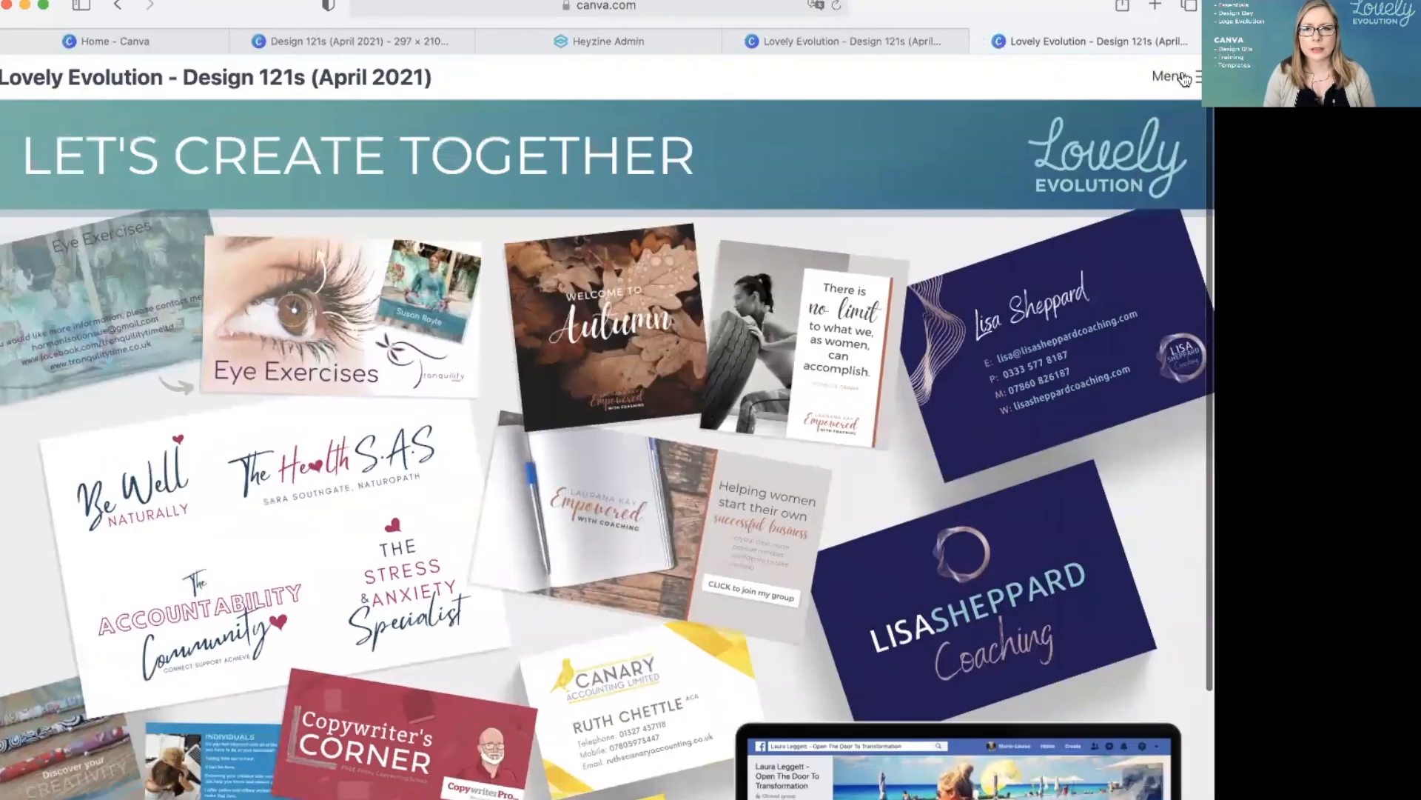
pyautogui.click(1183, 76)
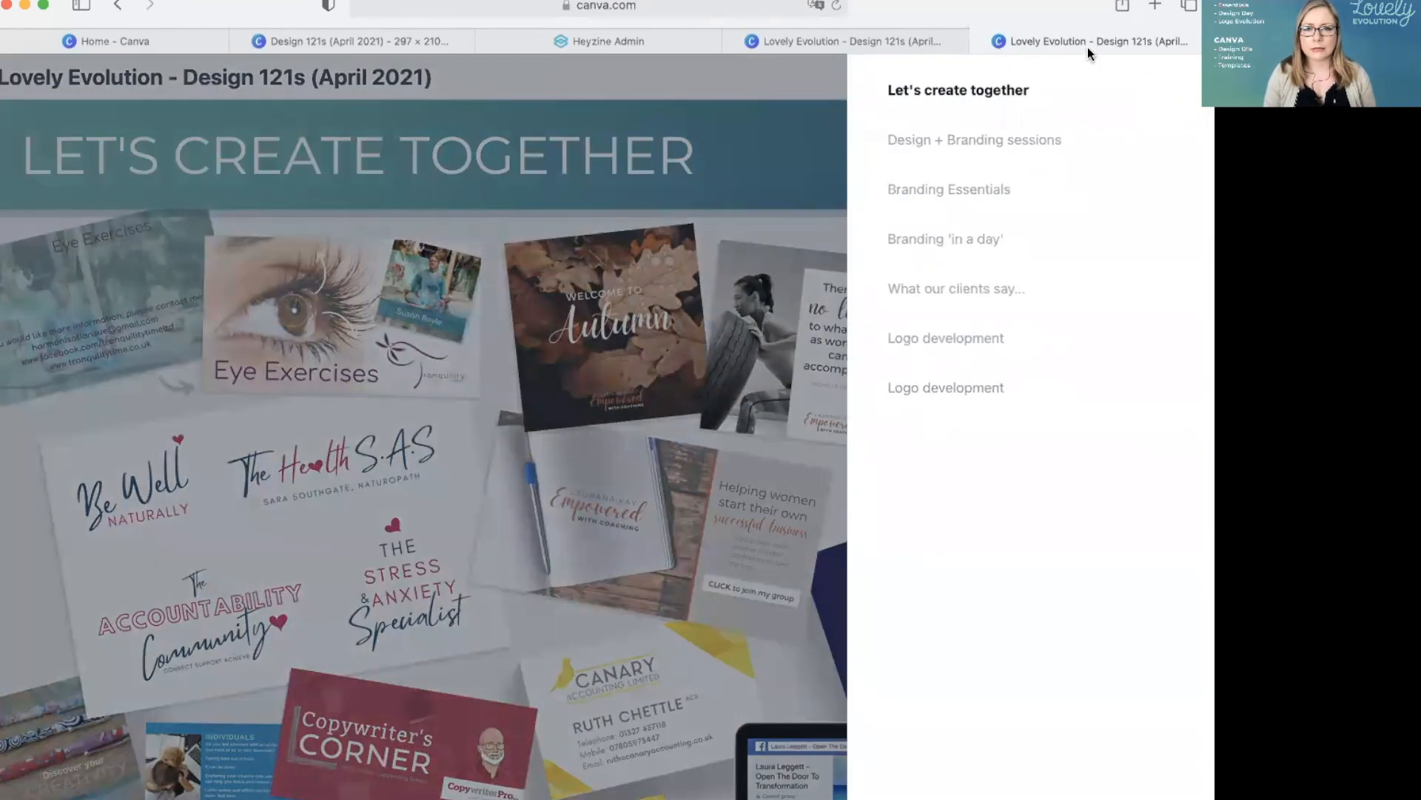
# Step: Close both opened website versions and return to the design in the Canva editor
pyautogui.click(983, 37)
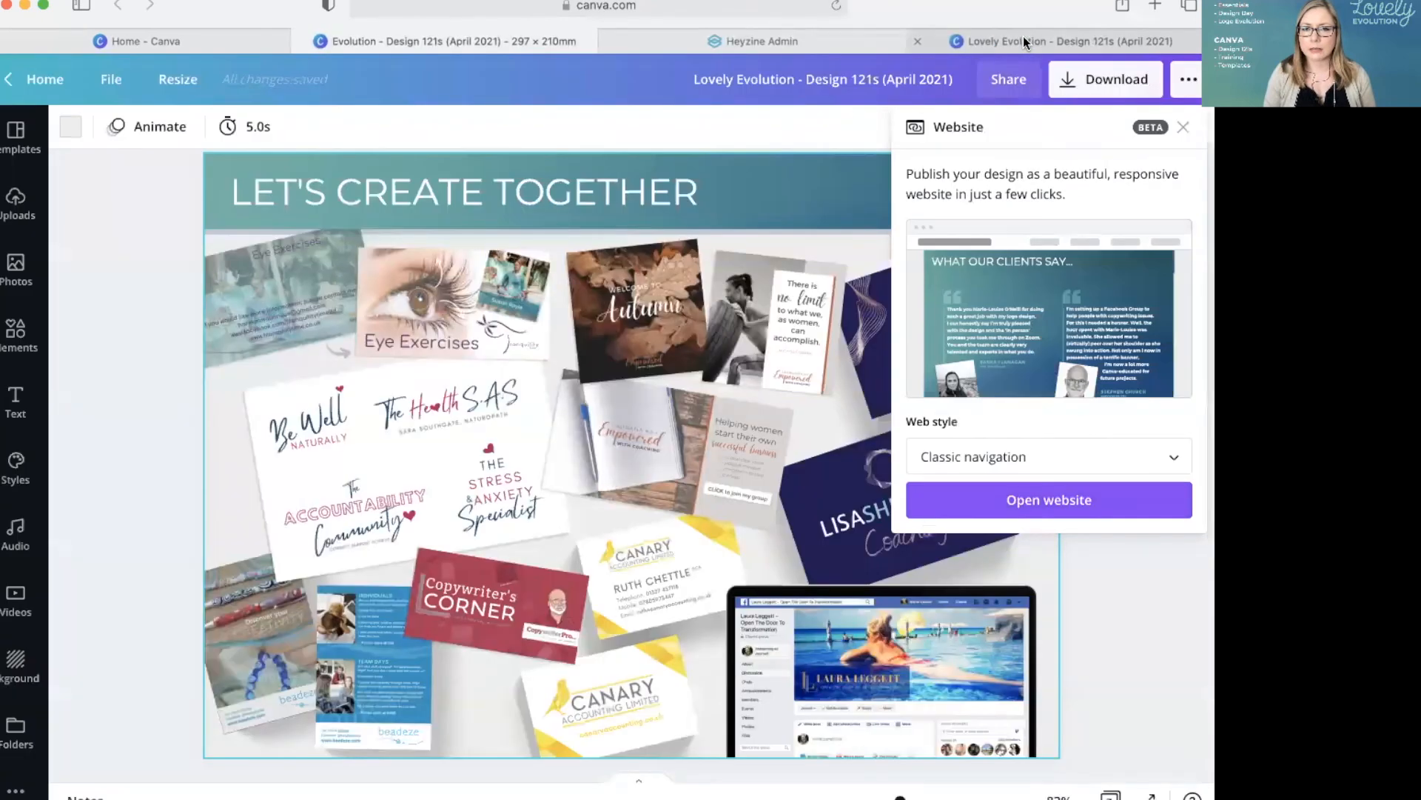
pyautogui.click(1023, 37)
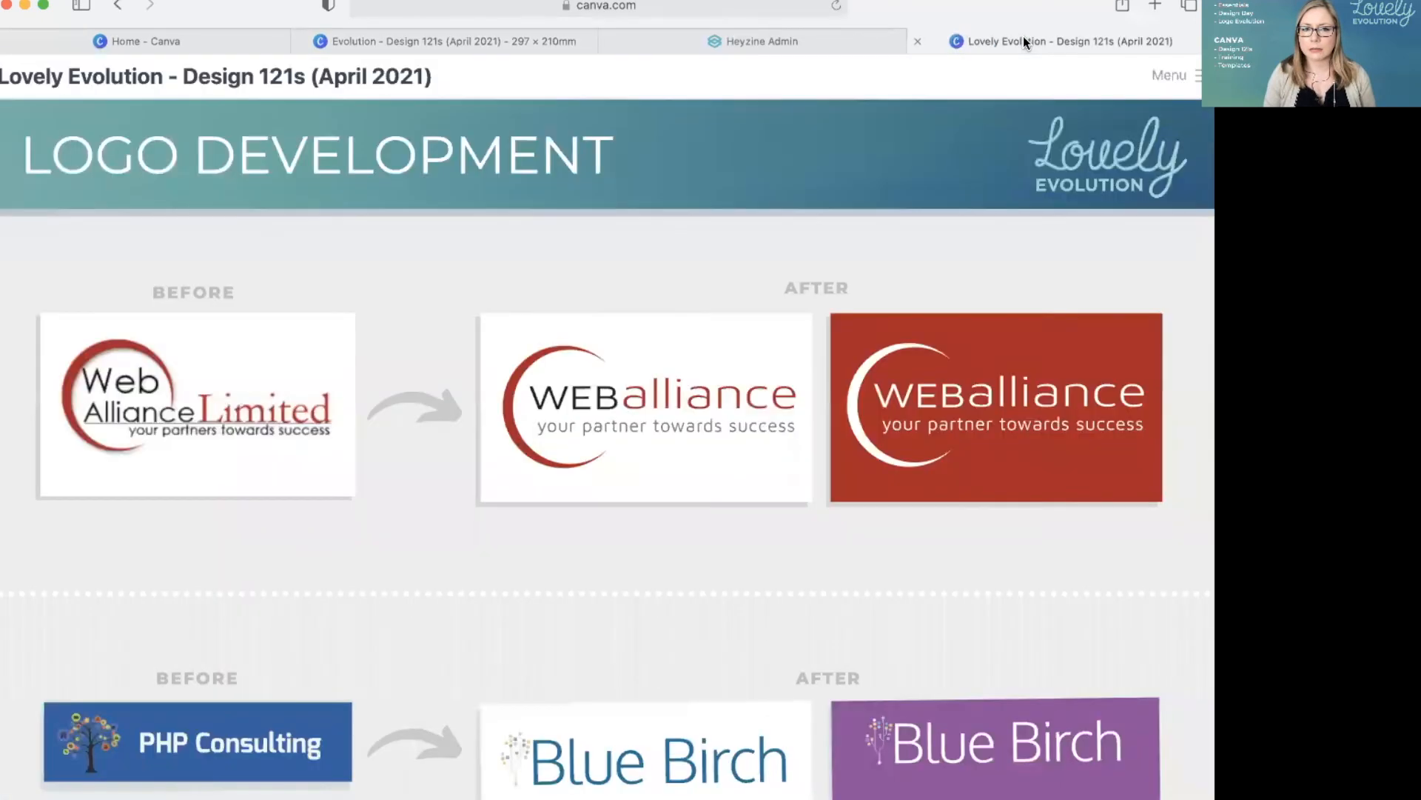
pyautogui.click(917, 41)
pyautogui.click(613, 40)
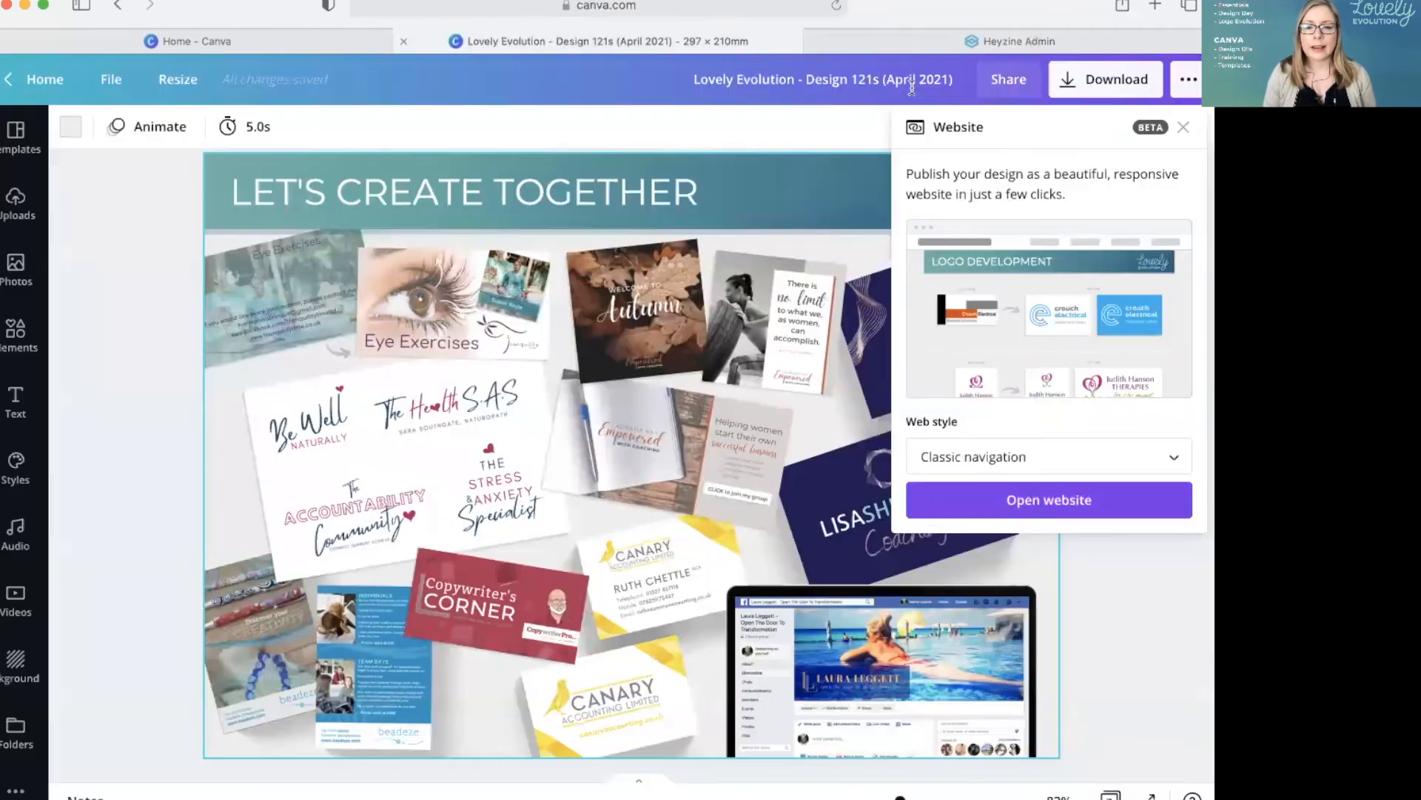
# Step: Set the web style to Scrolling and open the website
pyautogui.click(1078, 461)
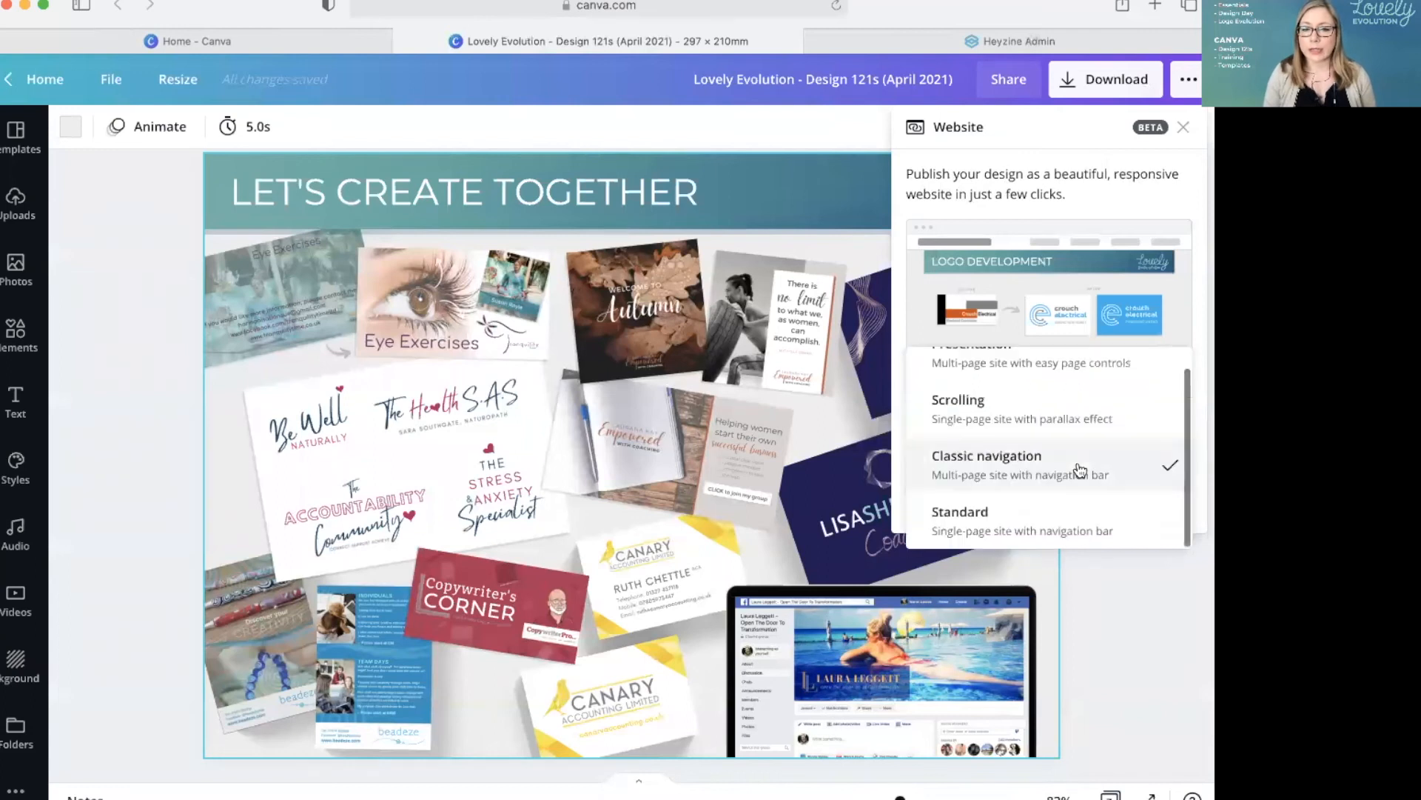
pyautogui.click(1087, 414)
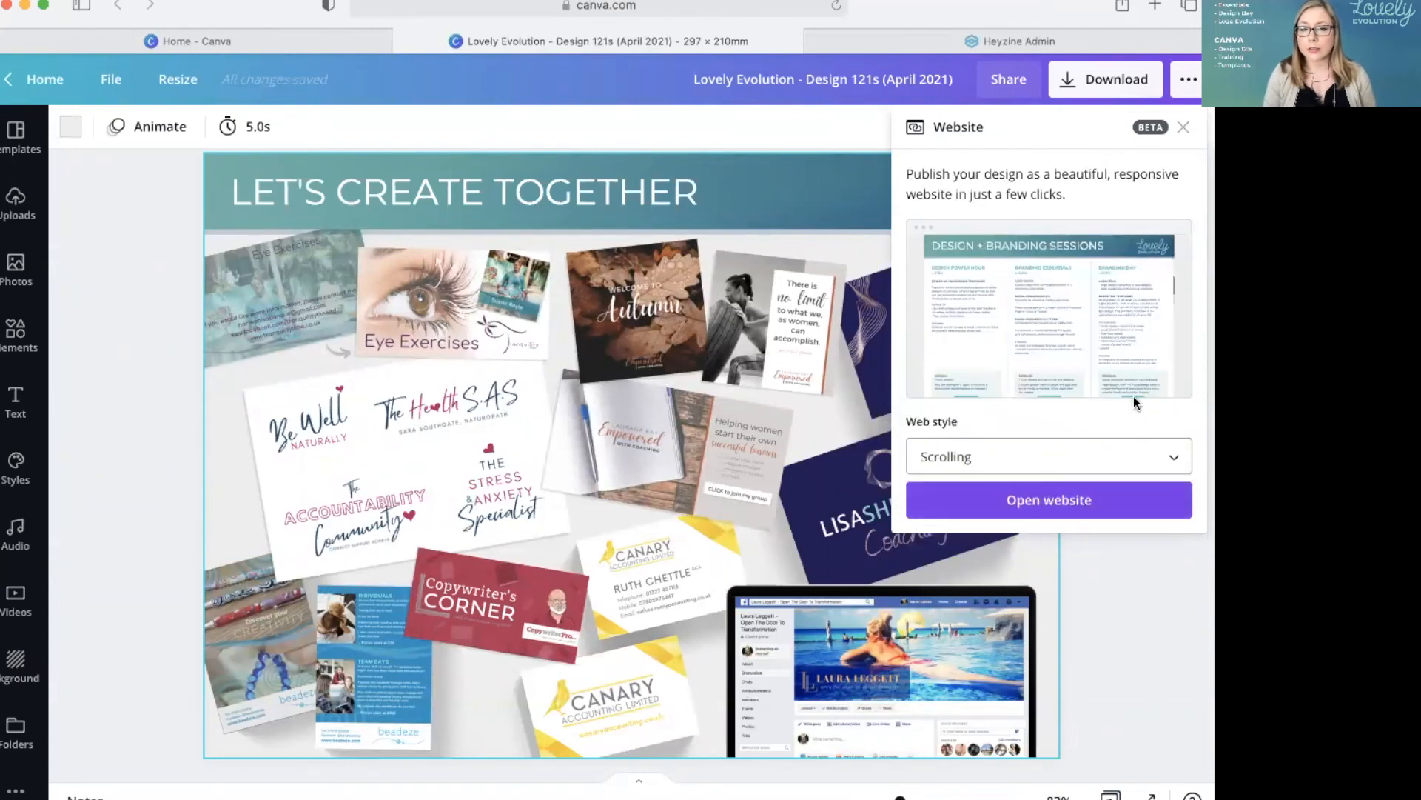
pyautogui.click(1085, 504)
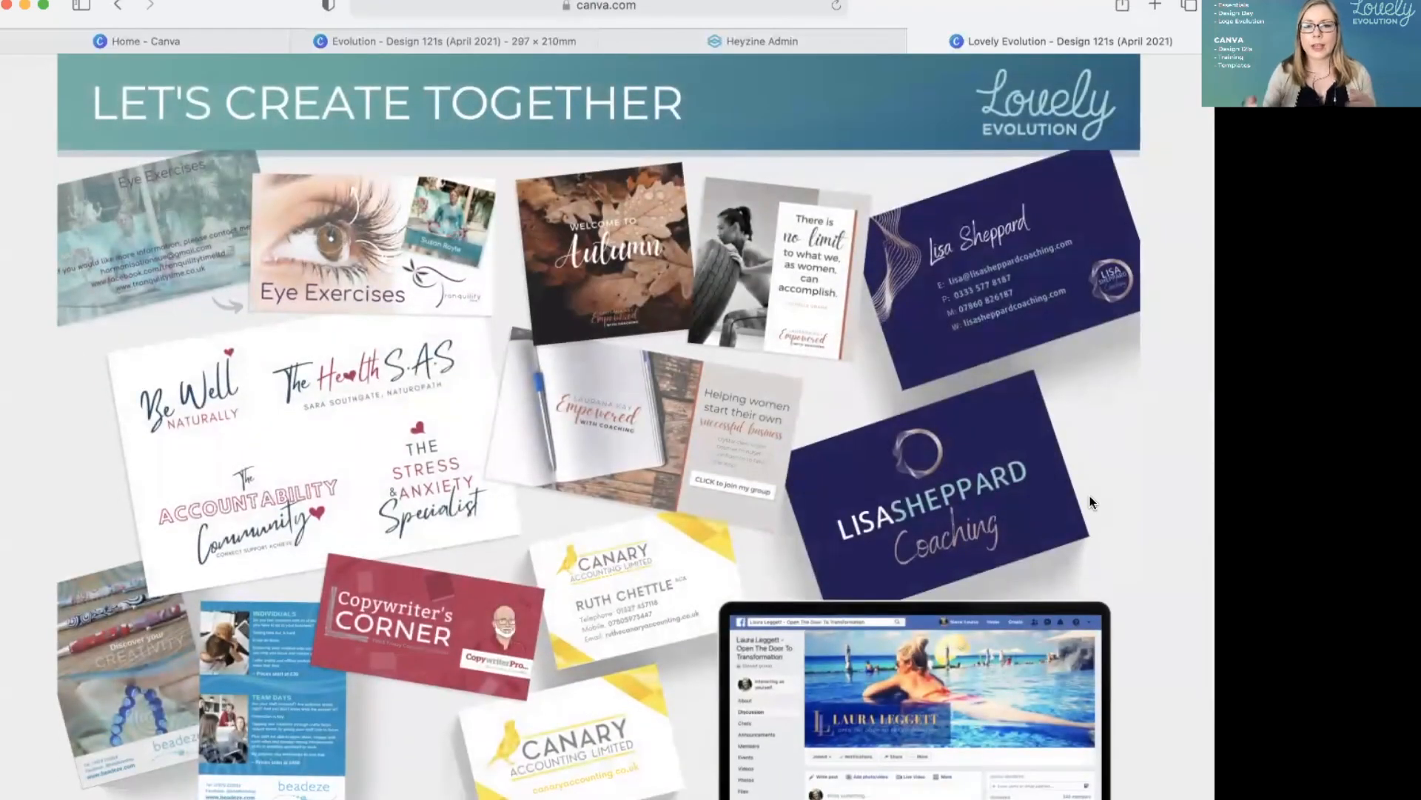
# Step: Examine the Let's Create Together and Design + Branding Sessions sections of the Scrolling website
pyautogui.scroll(-1, 1090, 495)
pyautogui.scroll(-10, 1090, 496)
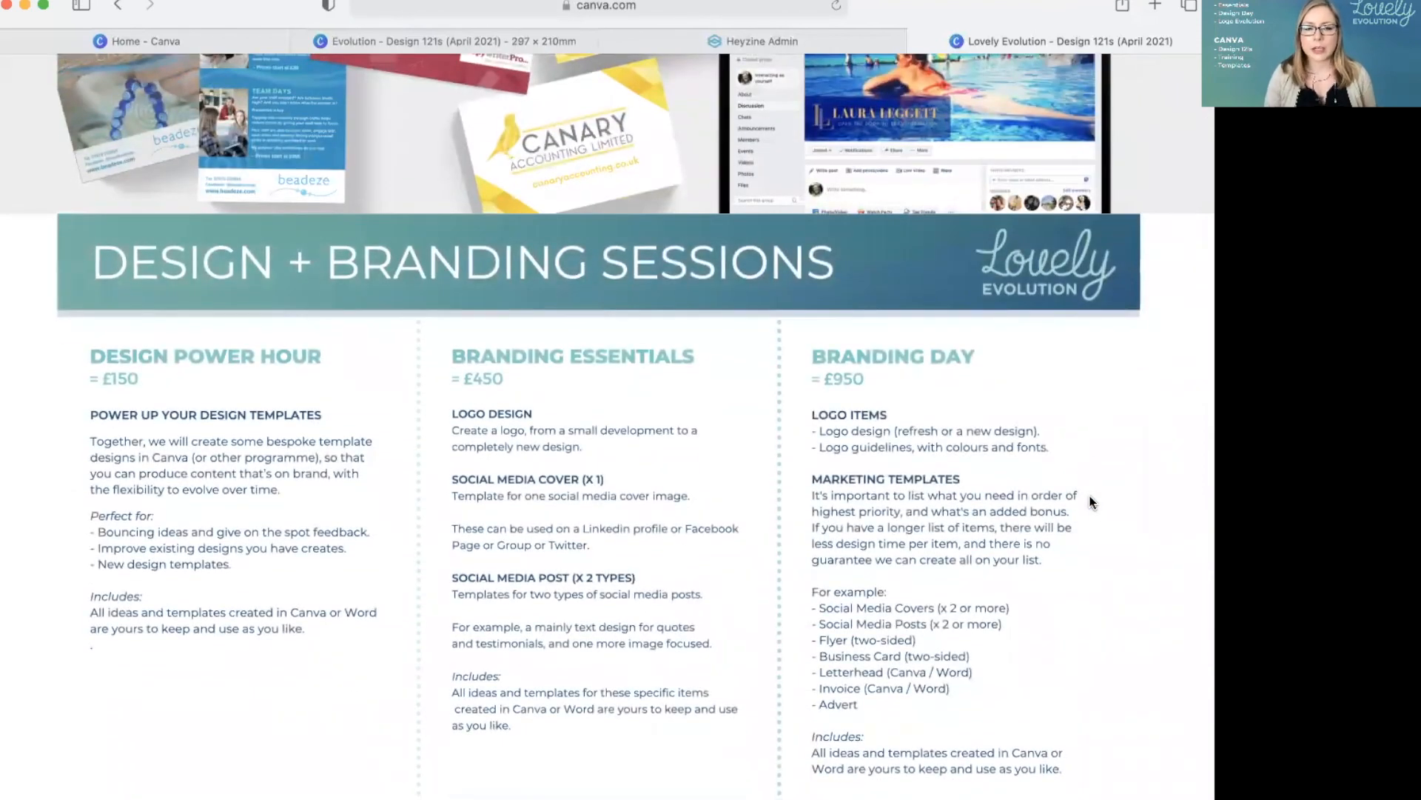
pyautogui.scroll(8, 446, 450)
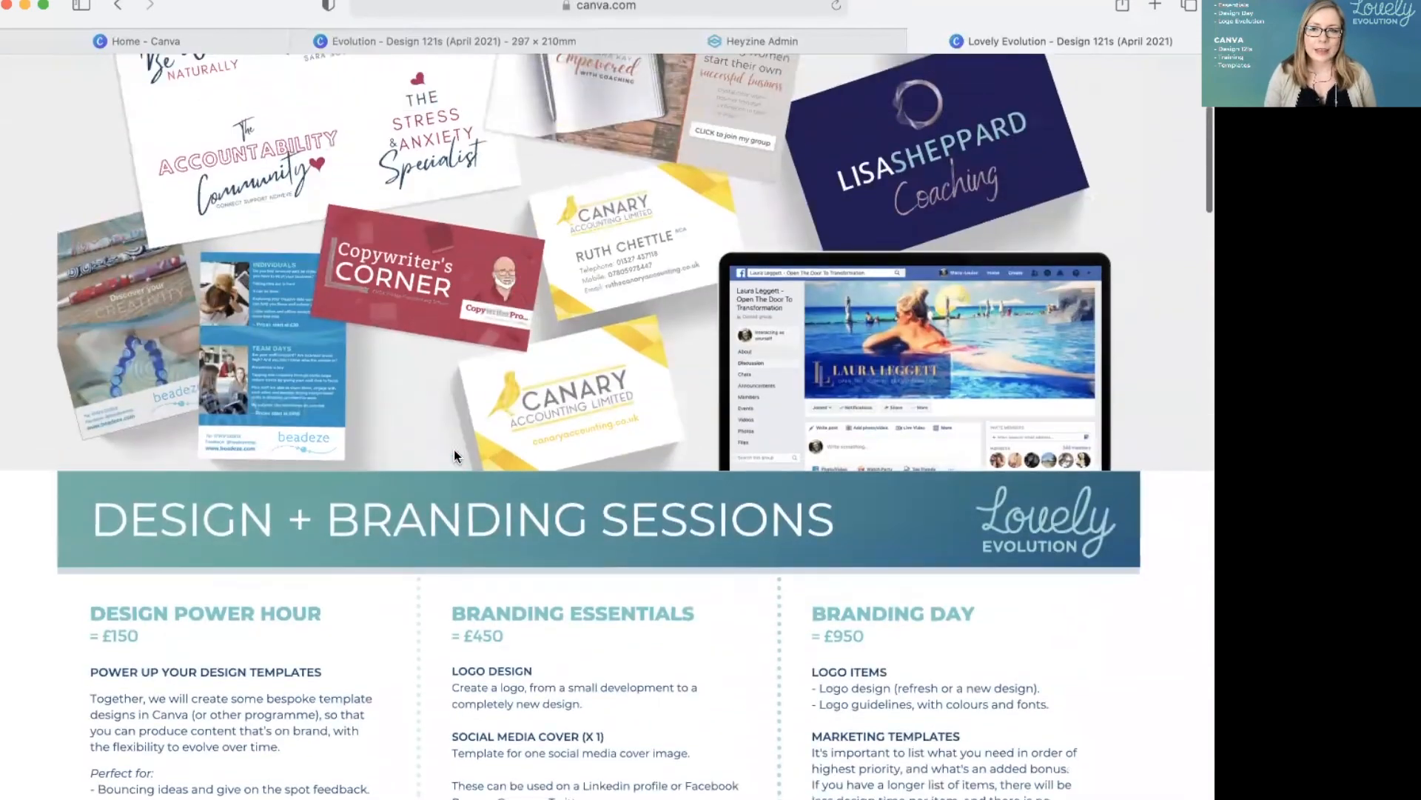
pyautogui.scroll(1, 365, 386)
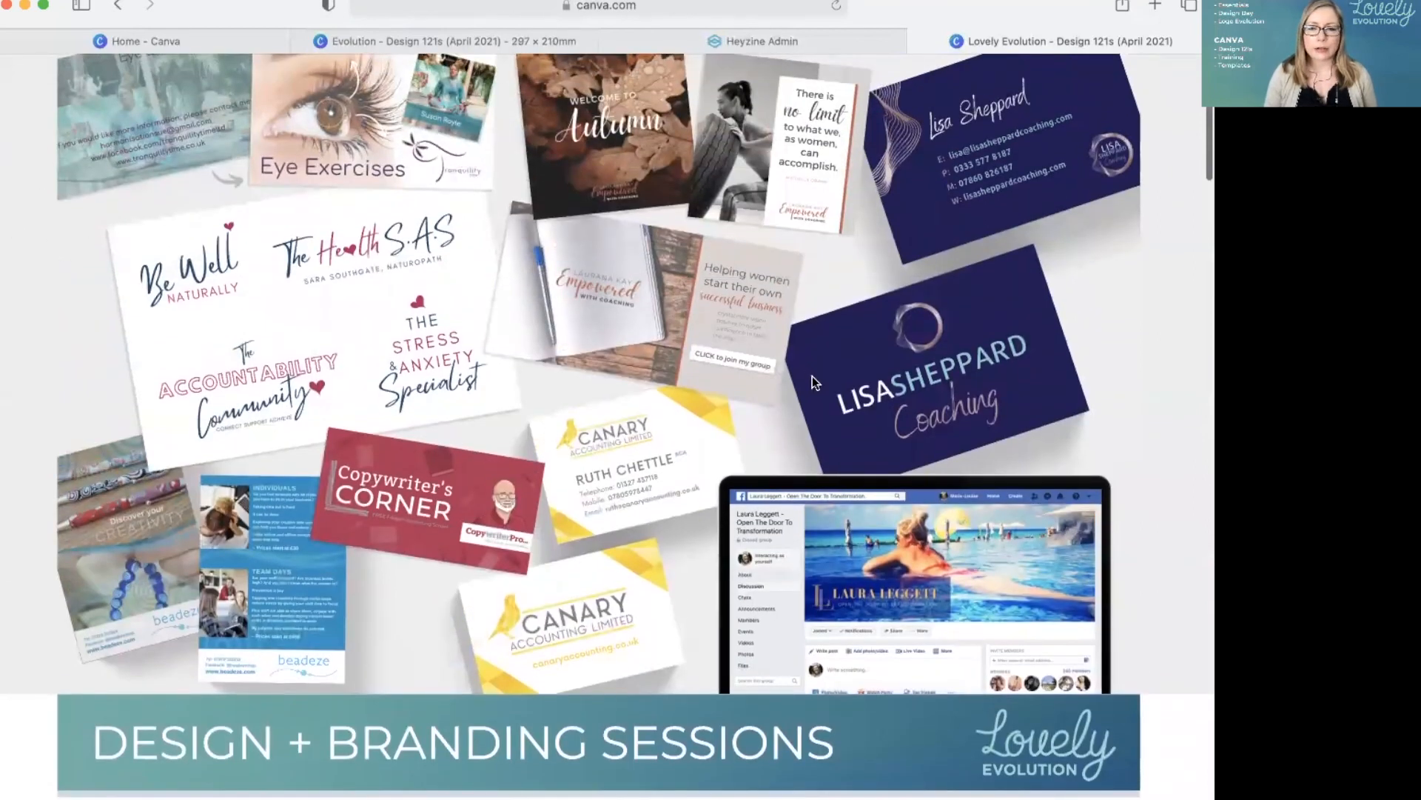
pyautogui.scroll(2, 812, 376)
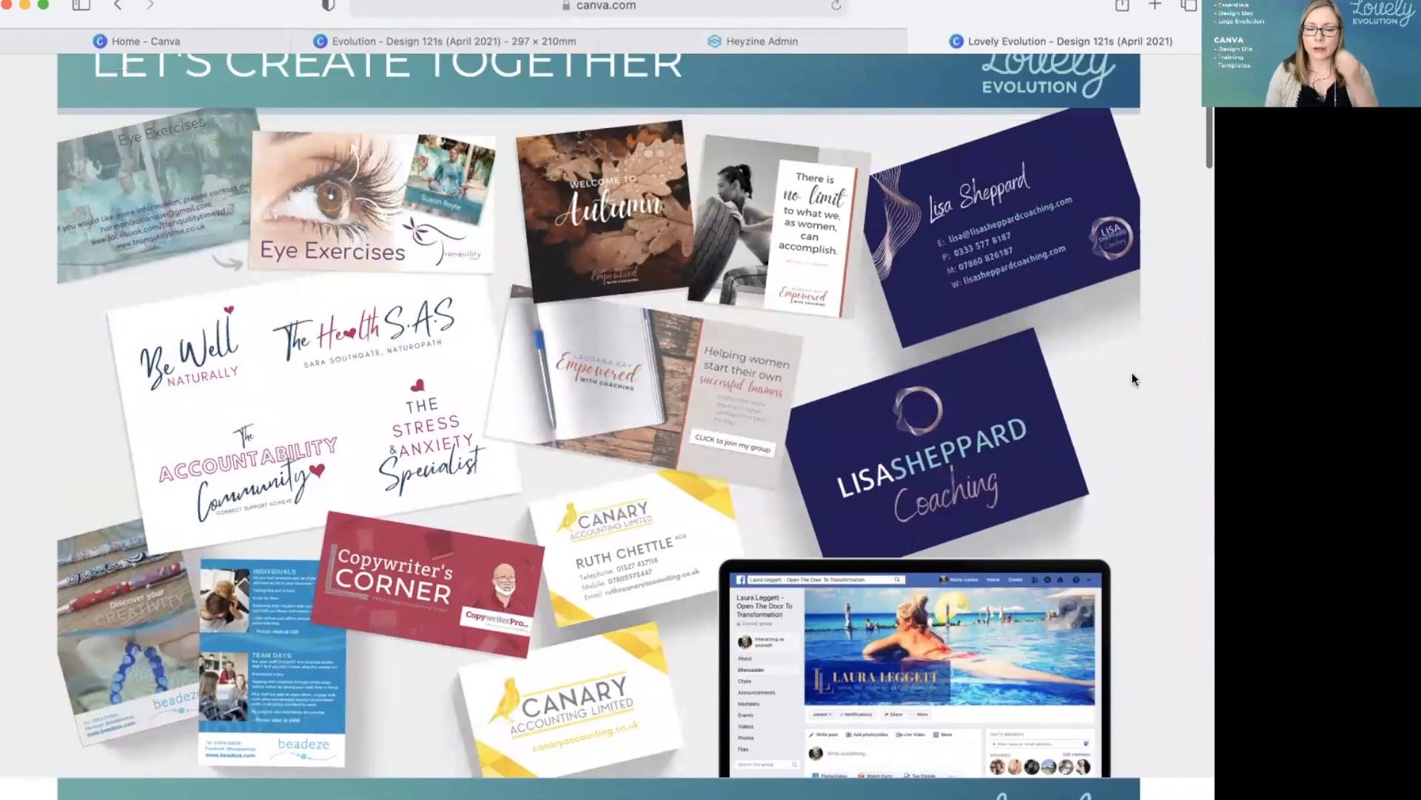
pyautogui.scroll(-1, 1121, 381)
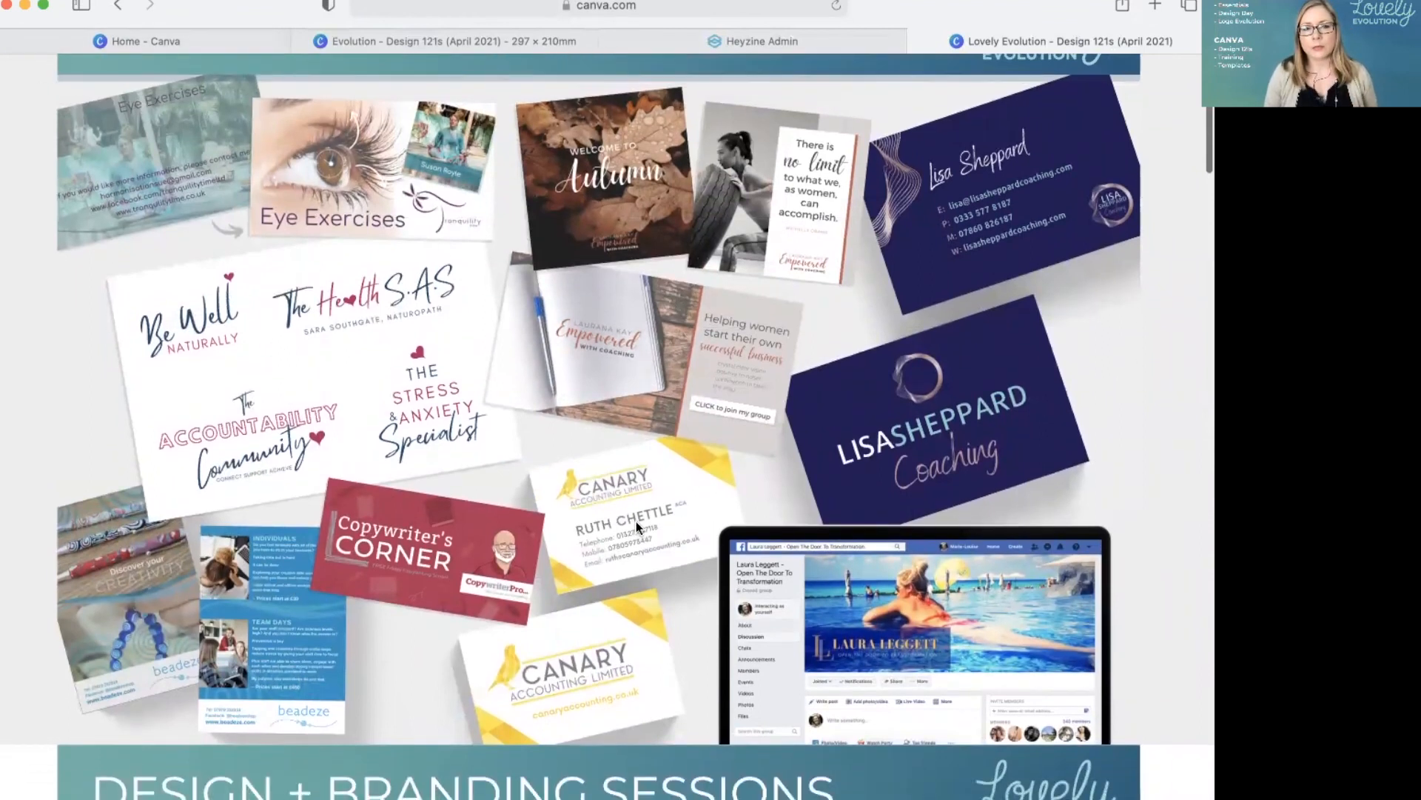
pyautogui.scroll(2, 1167, 203)
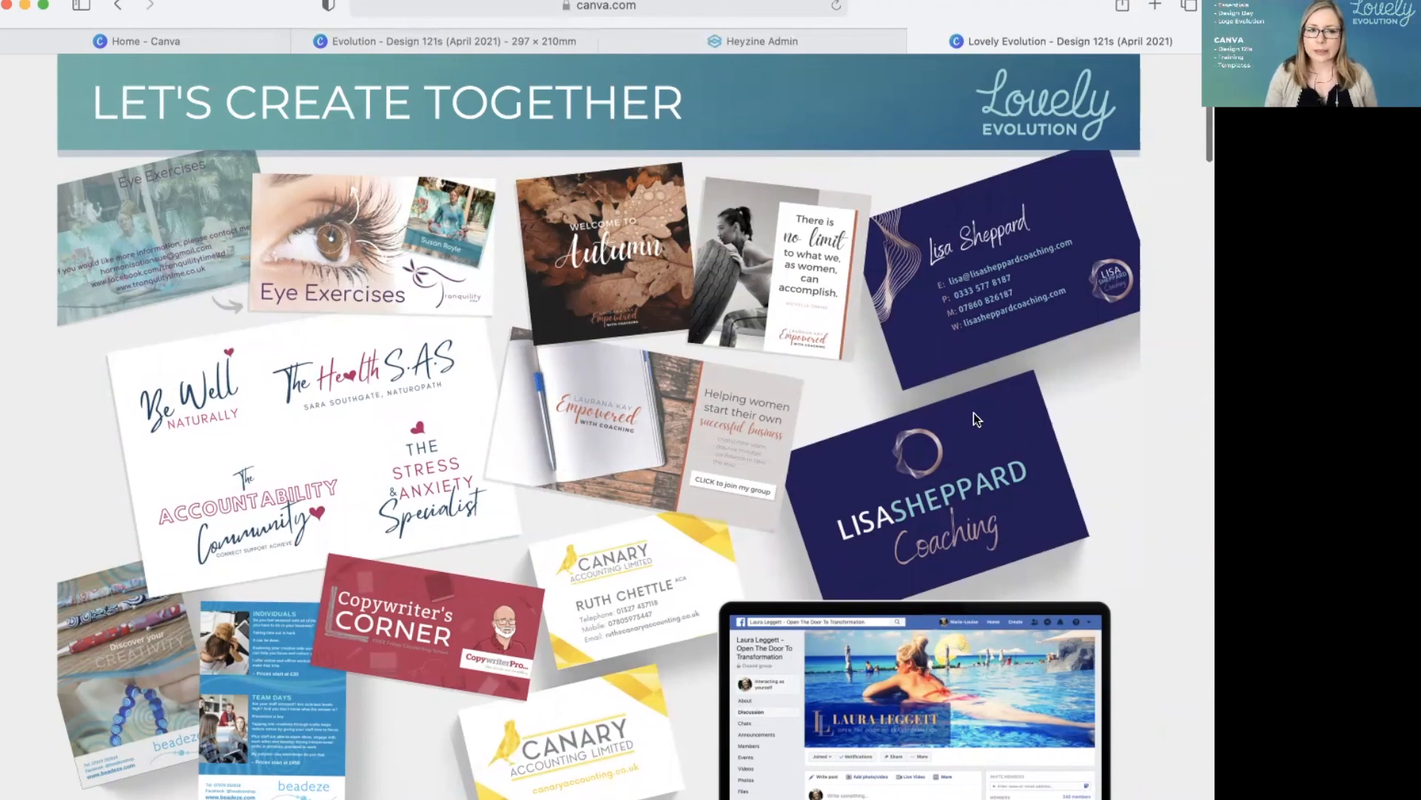
pyautogui.scroll(-10, 974, 411)
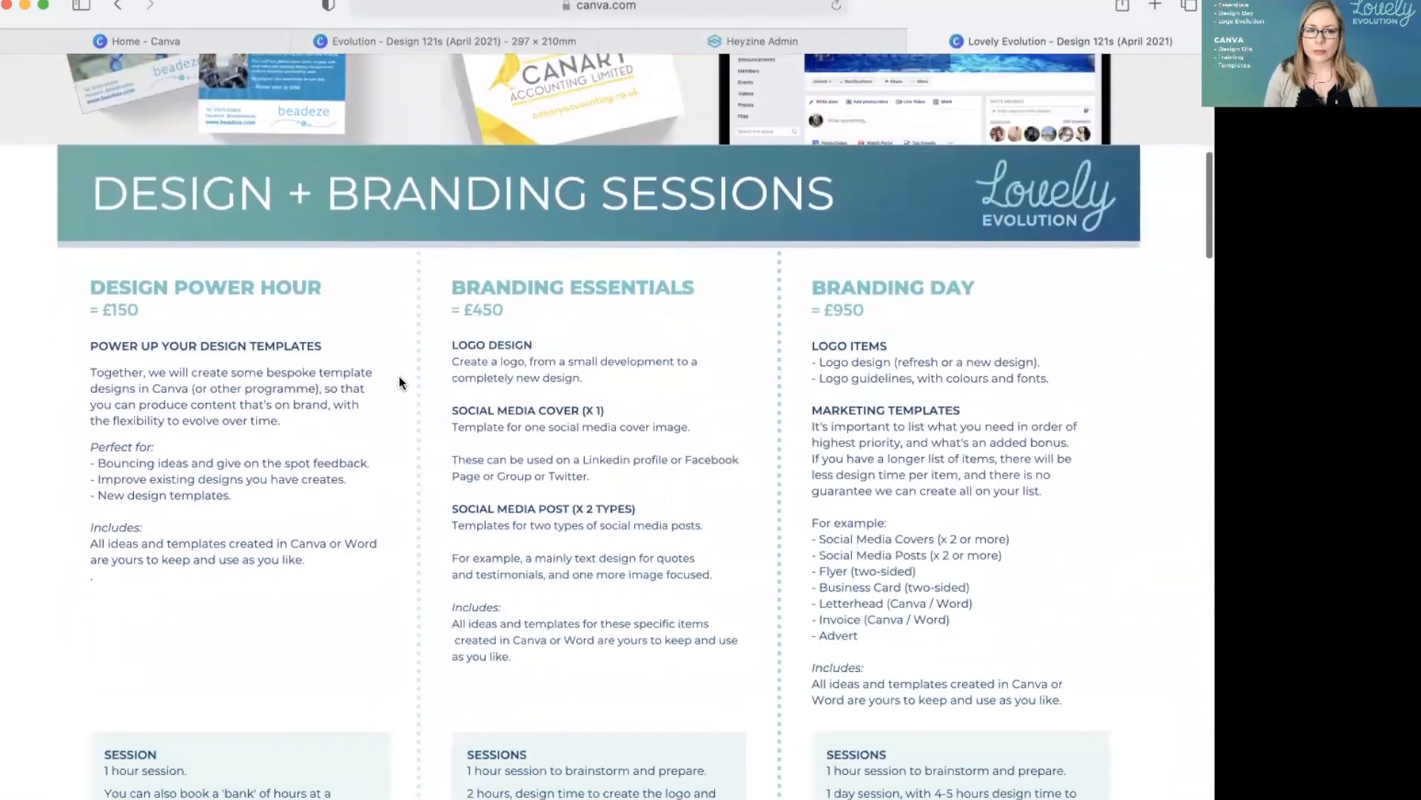
pyautogui.scroll(5, 608, 399)
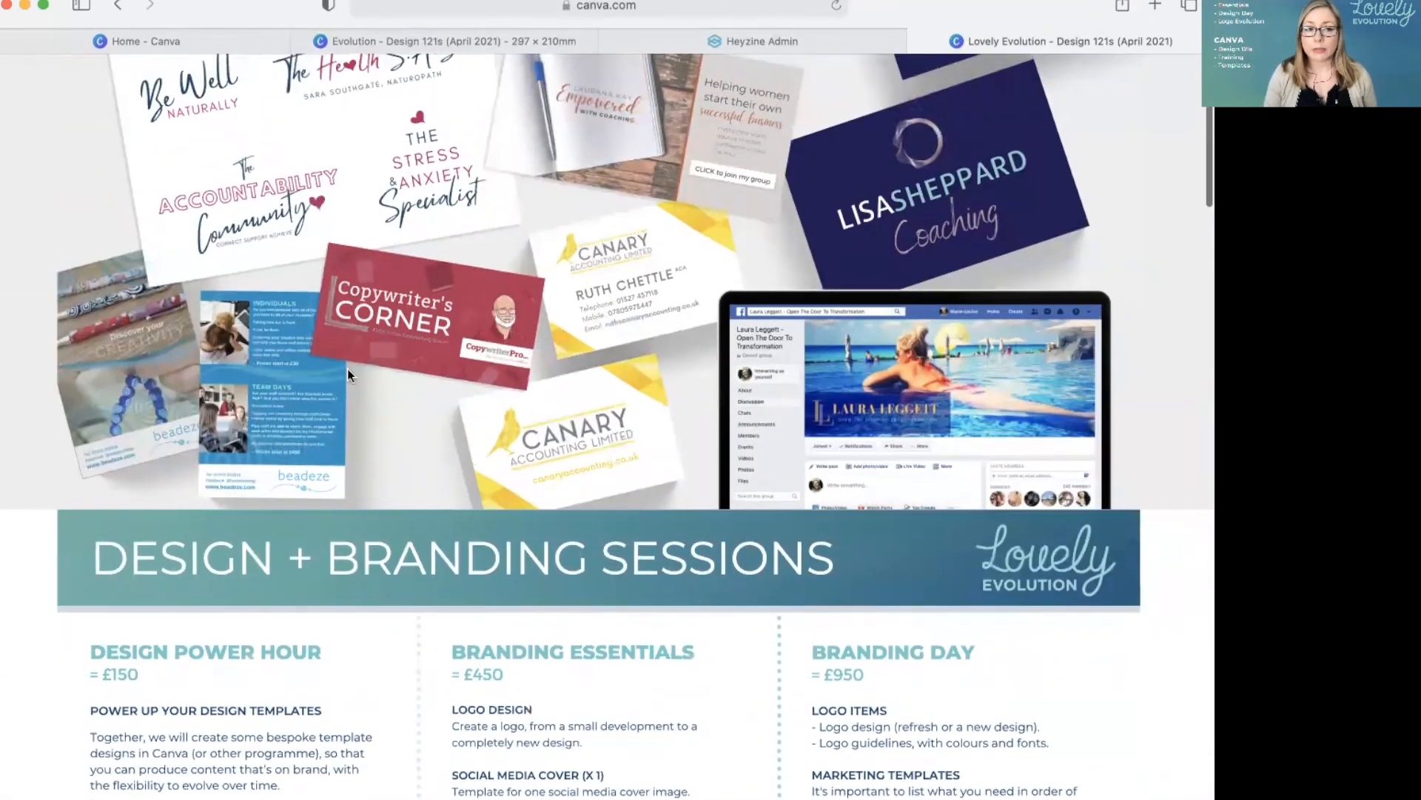
pyautogui.scroll(-8, 752, 535)
pyautogui.scroll(3, 753, 536)
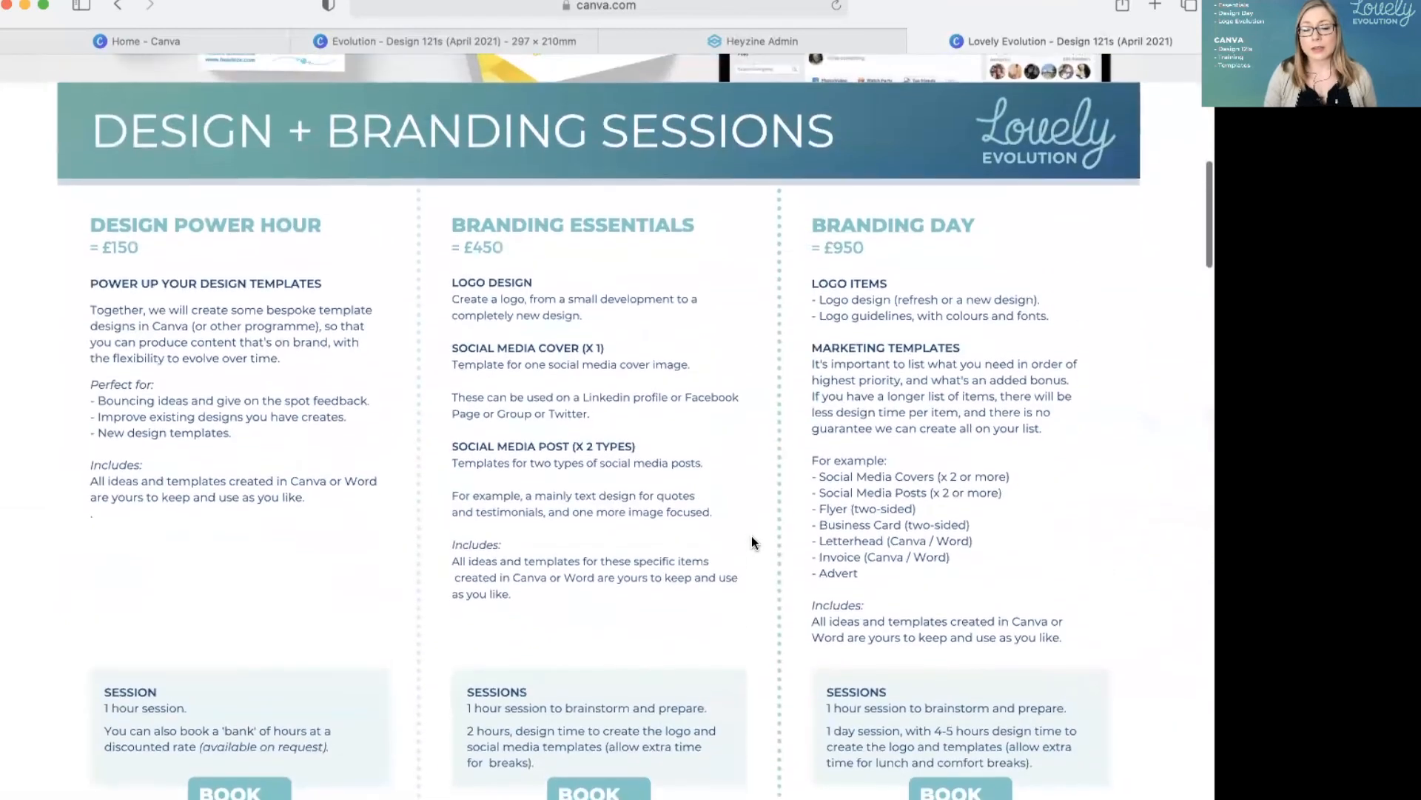
pyautogui.scroll(-2, 752, 537)
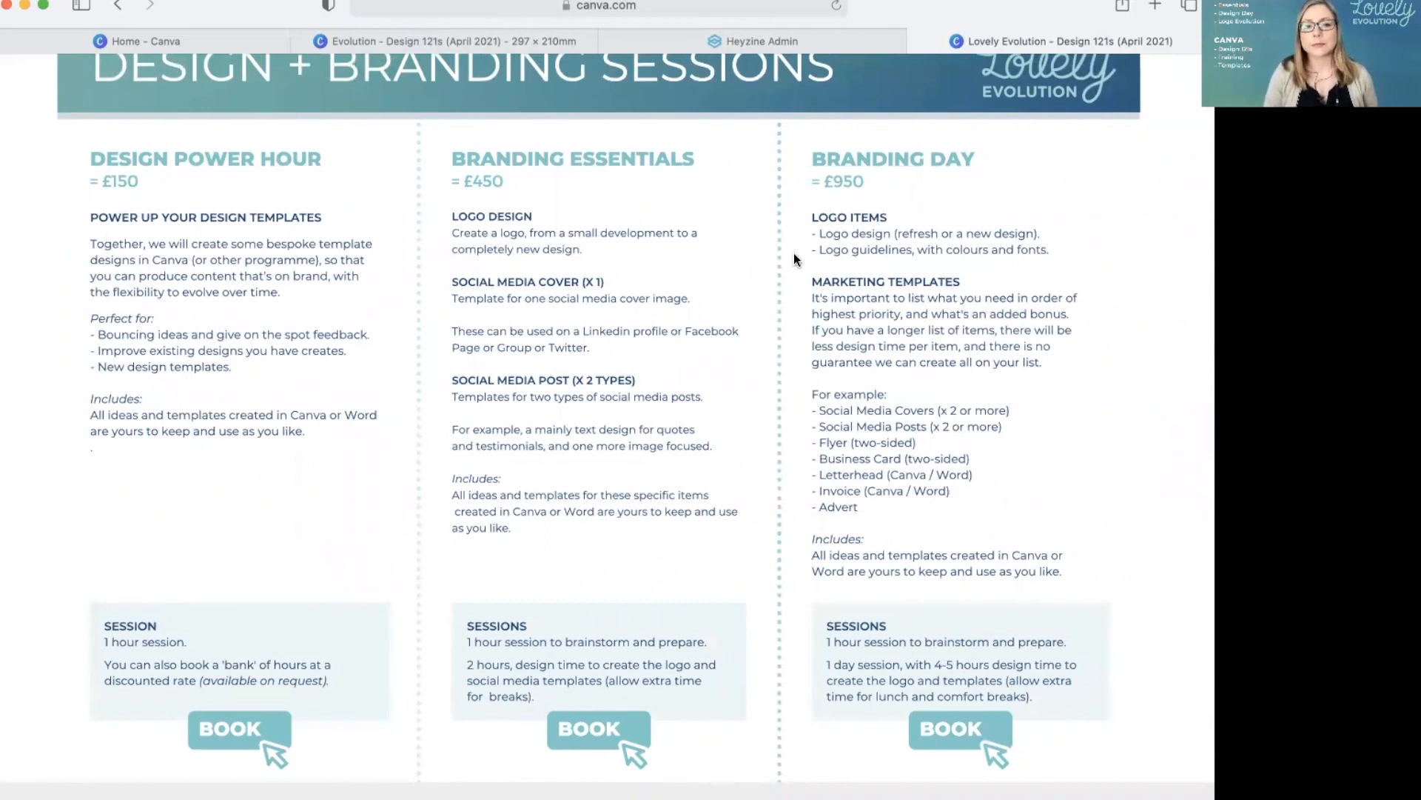
# Step: Look through the website from Branding Essentials to the final Logo Development section, and return to its beginning
pyautogui.scroll(-10, 794, 251)
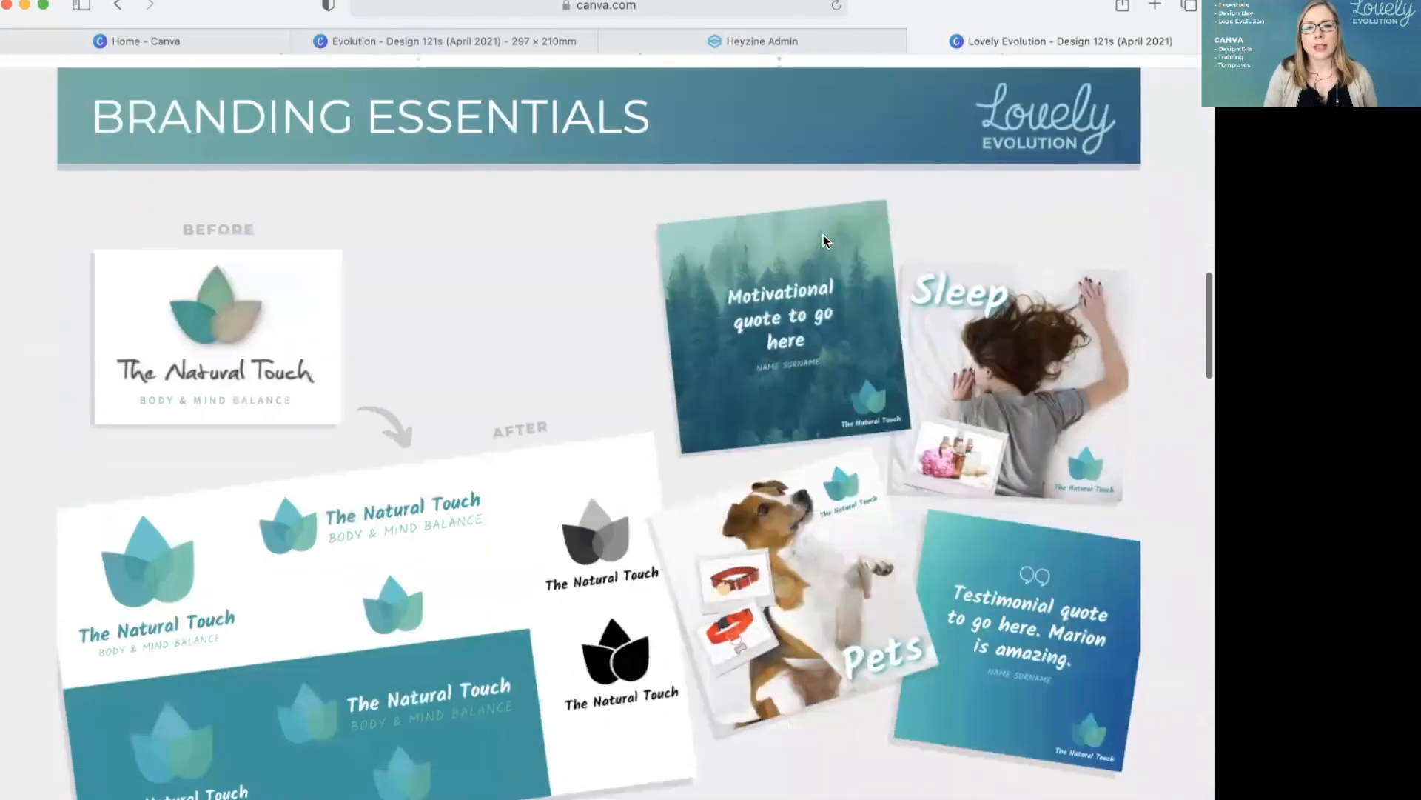
pyautogui.scroll(-6, 823, 235)
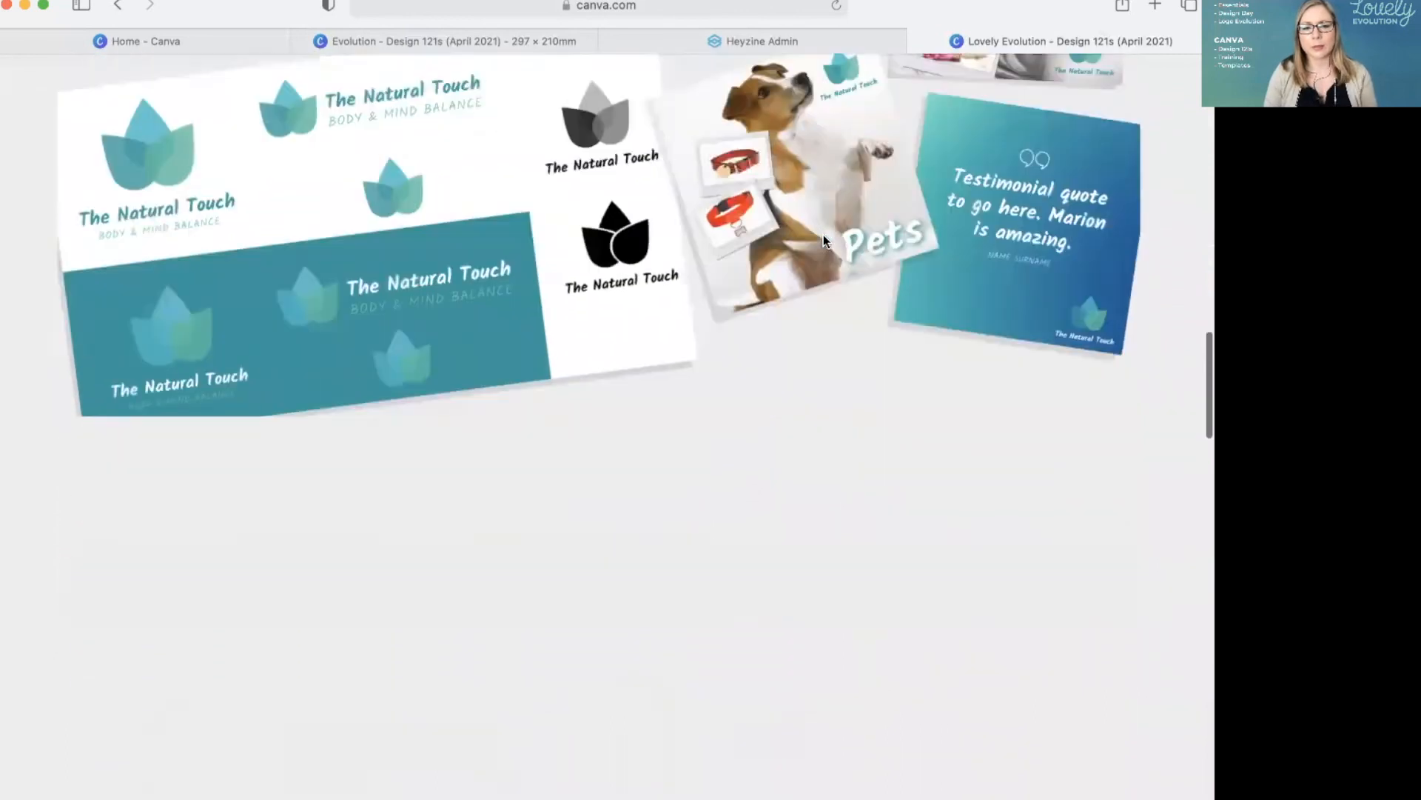
pyautogui.scroll(-15, 823, 234)
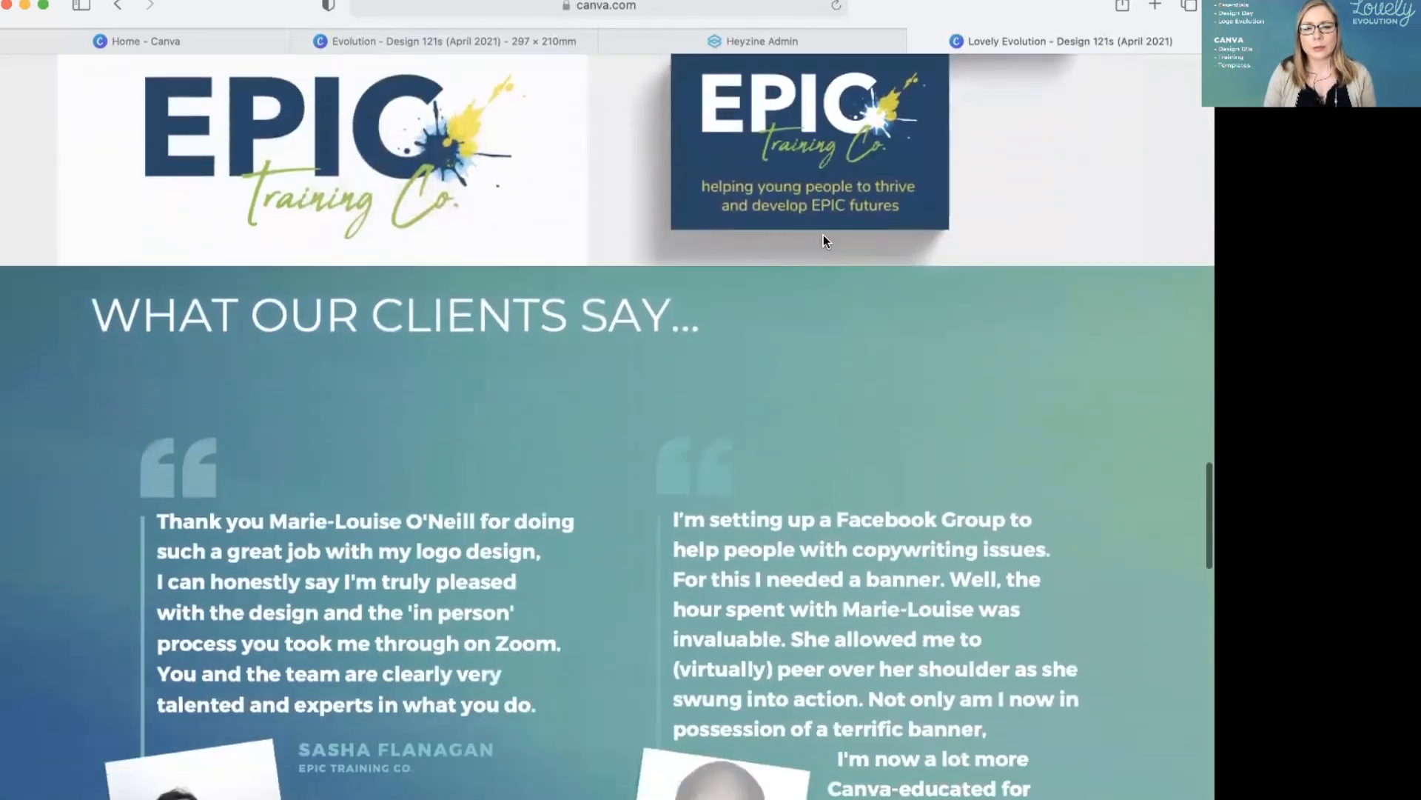
pyautogui.scroll(-20, 823, 237)
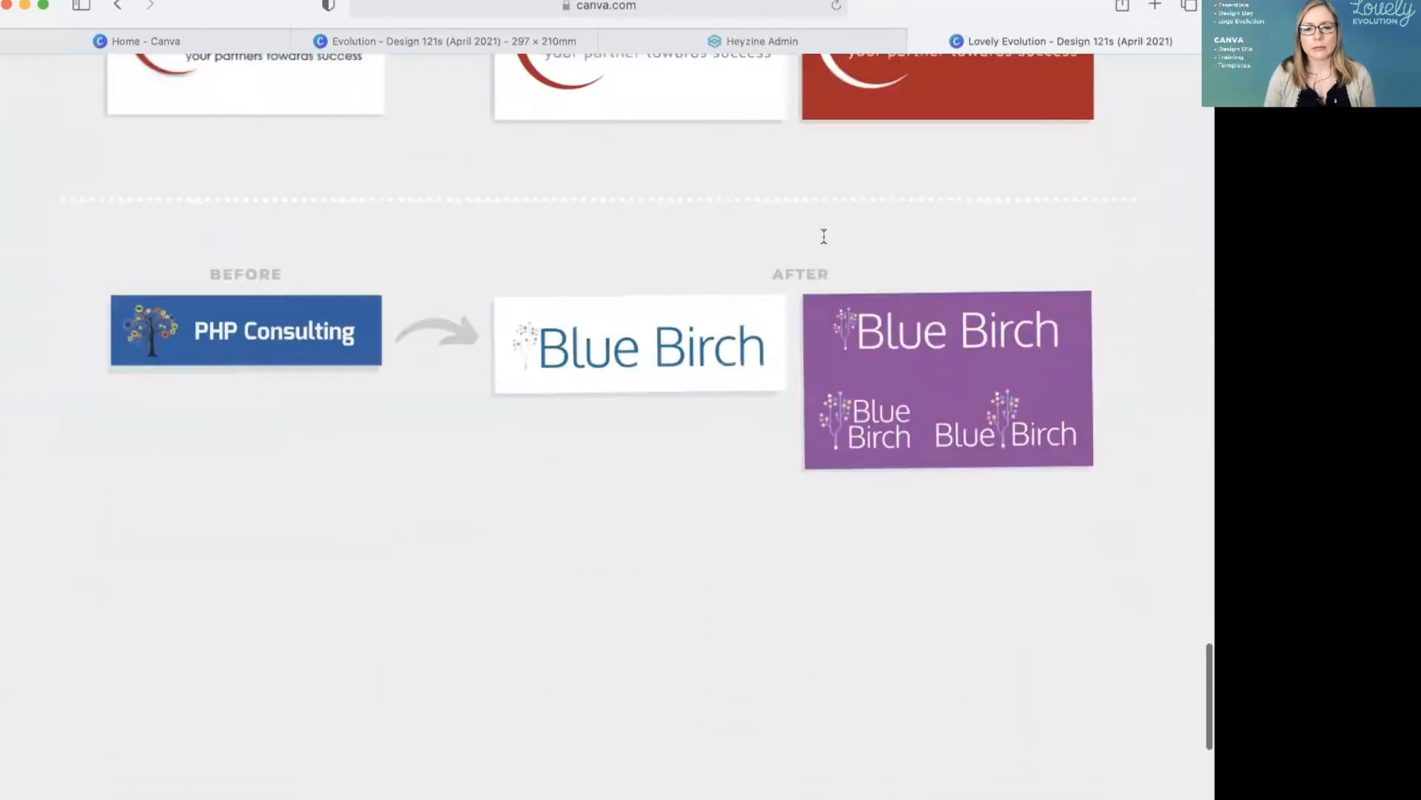
pyautogui.scroll(-10, 823, 235)
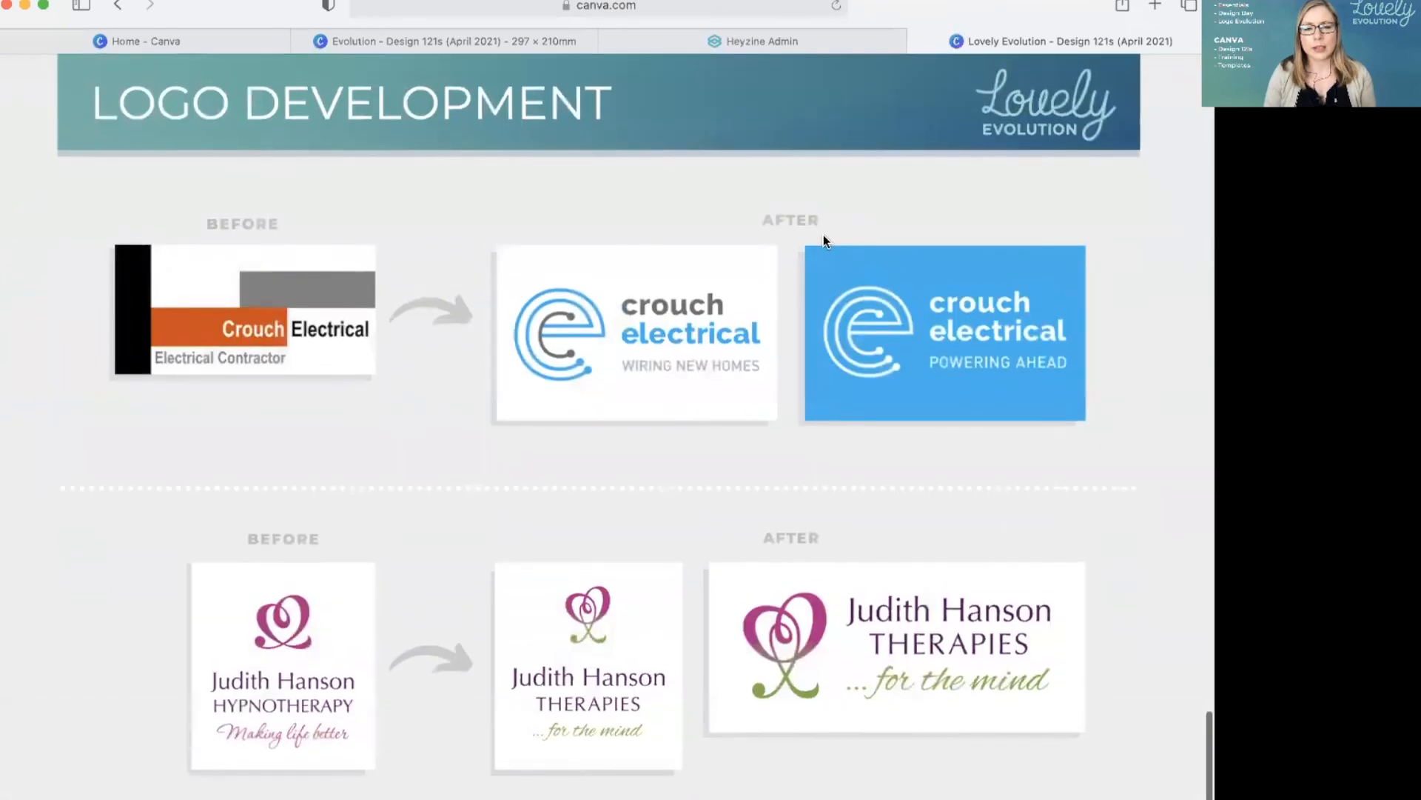
pyautogui.scroll(20, 823, 240)
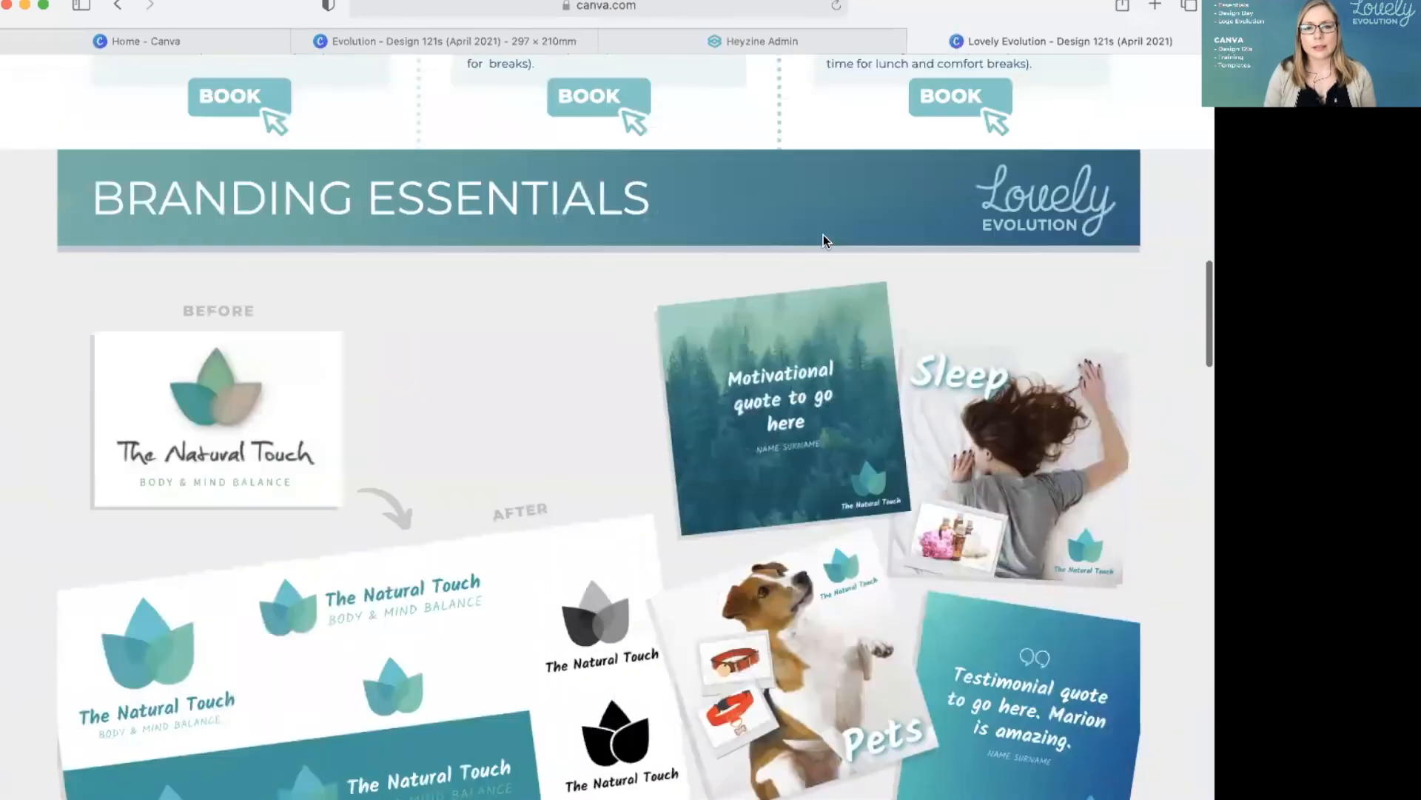
pyautogui.scroll(13, 823, 234)
pyautogui.scroll(-13, 823, 234)
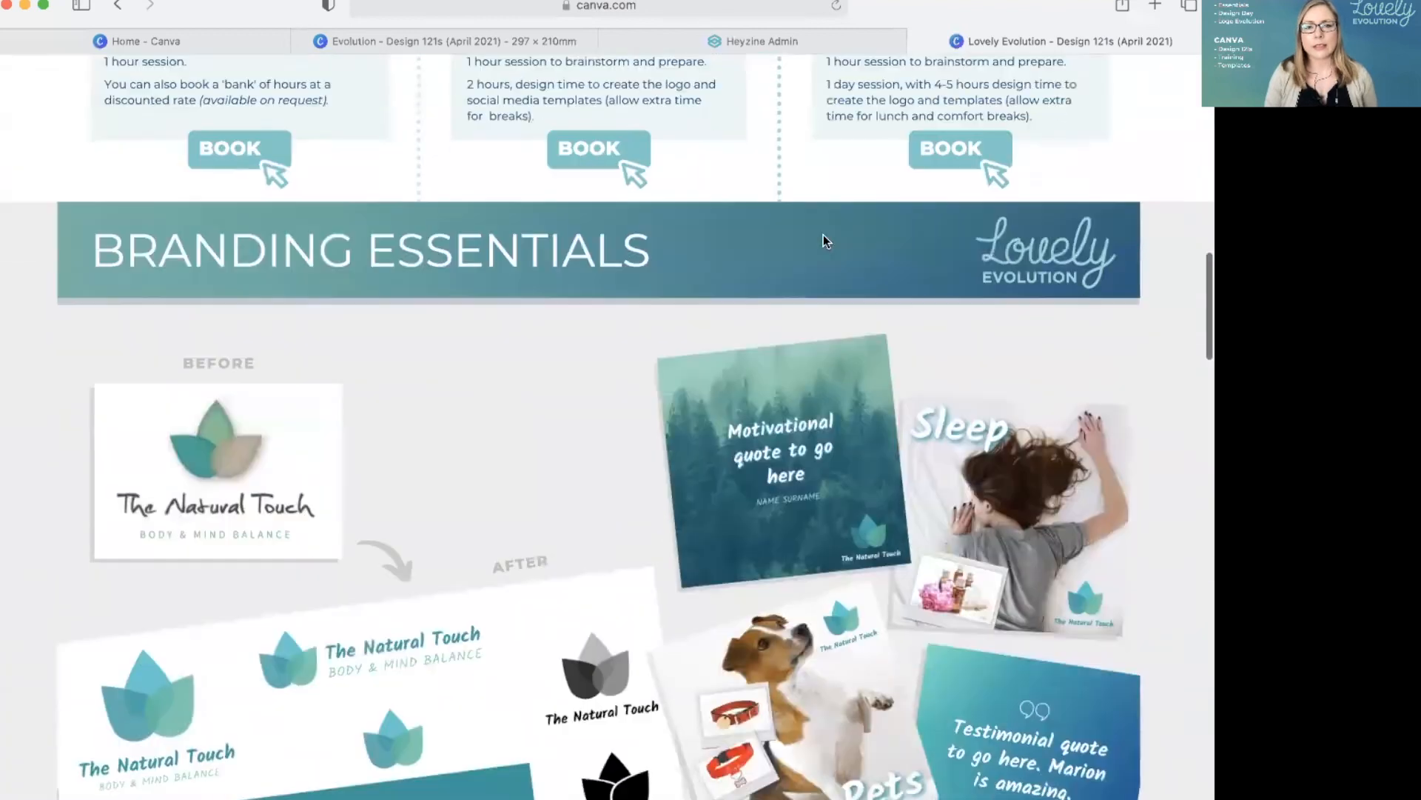
pyautogui.scroll(-2, 823, 234)
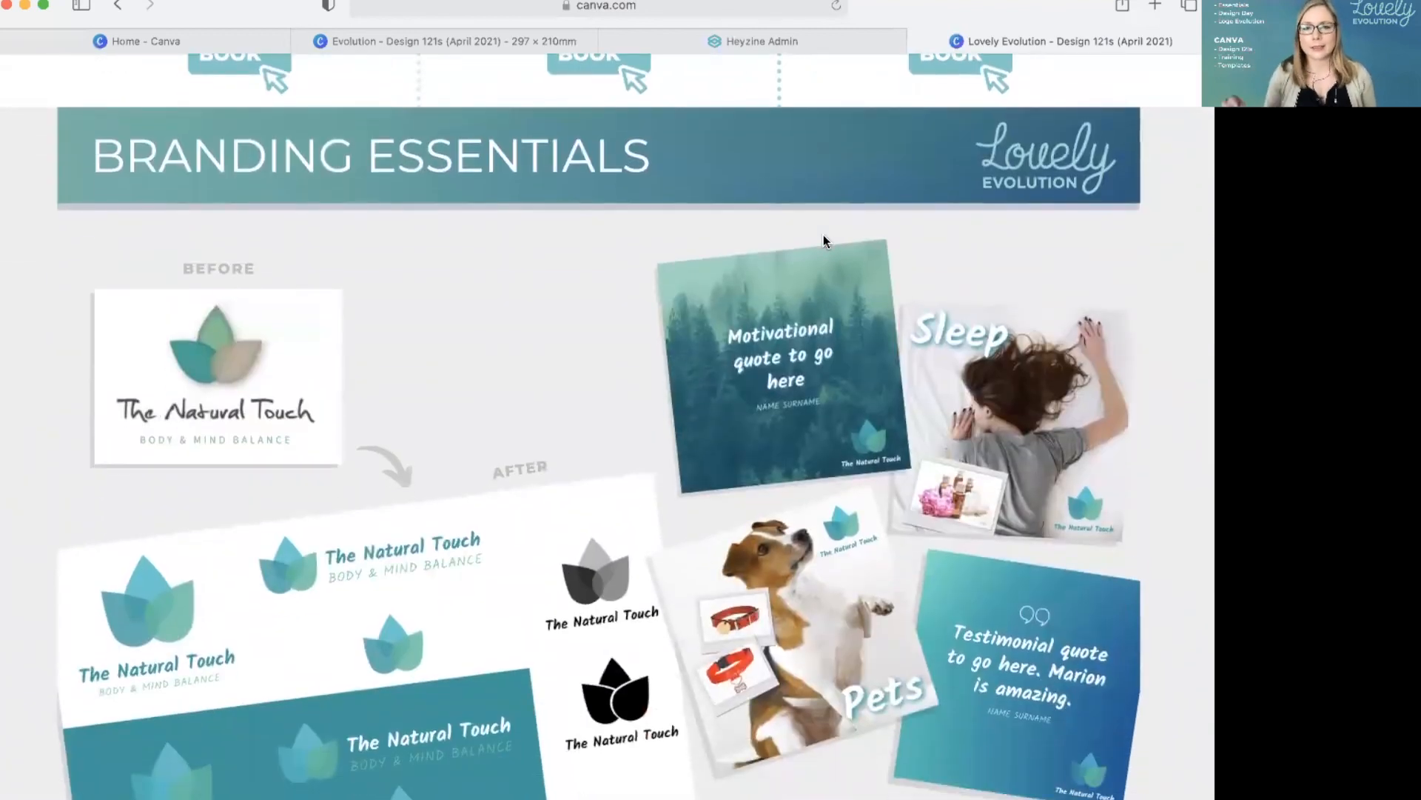
pyautogui.scroll(20, 810, 283)
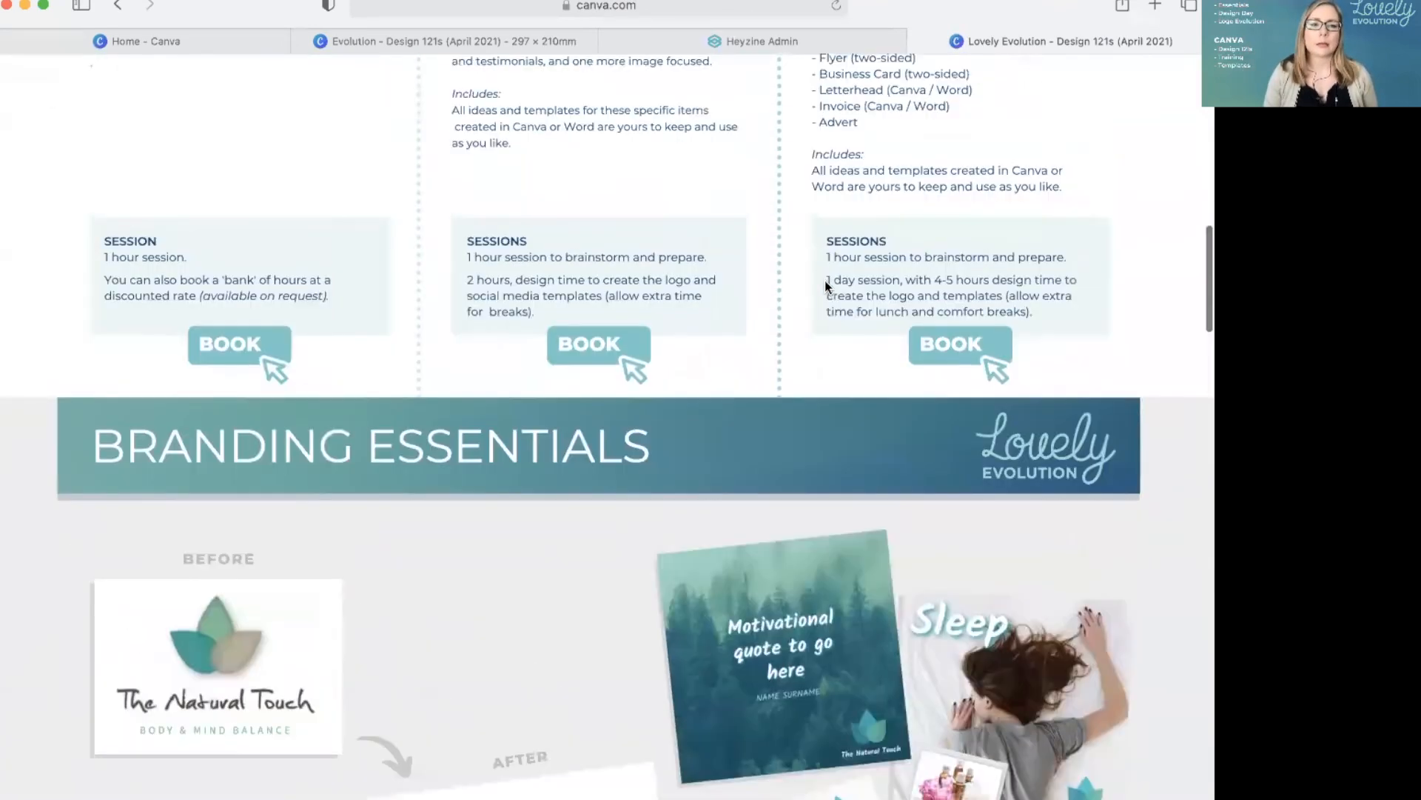
pyautogui.scroll(-1, 825, 280)
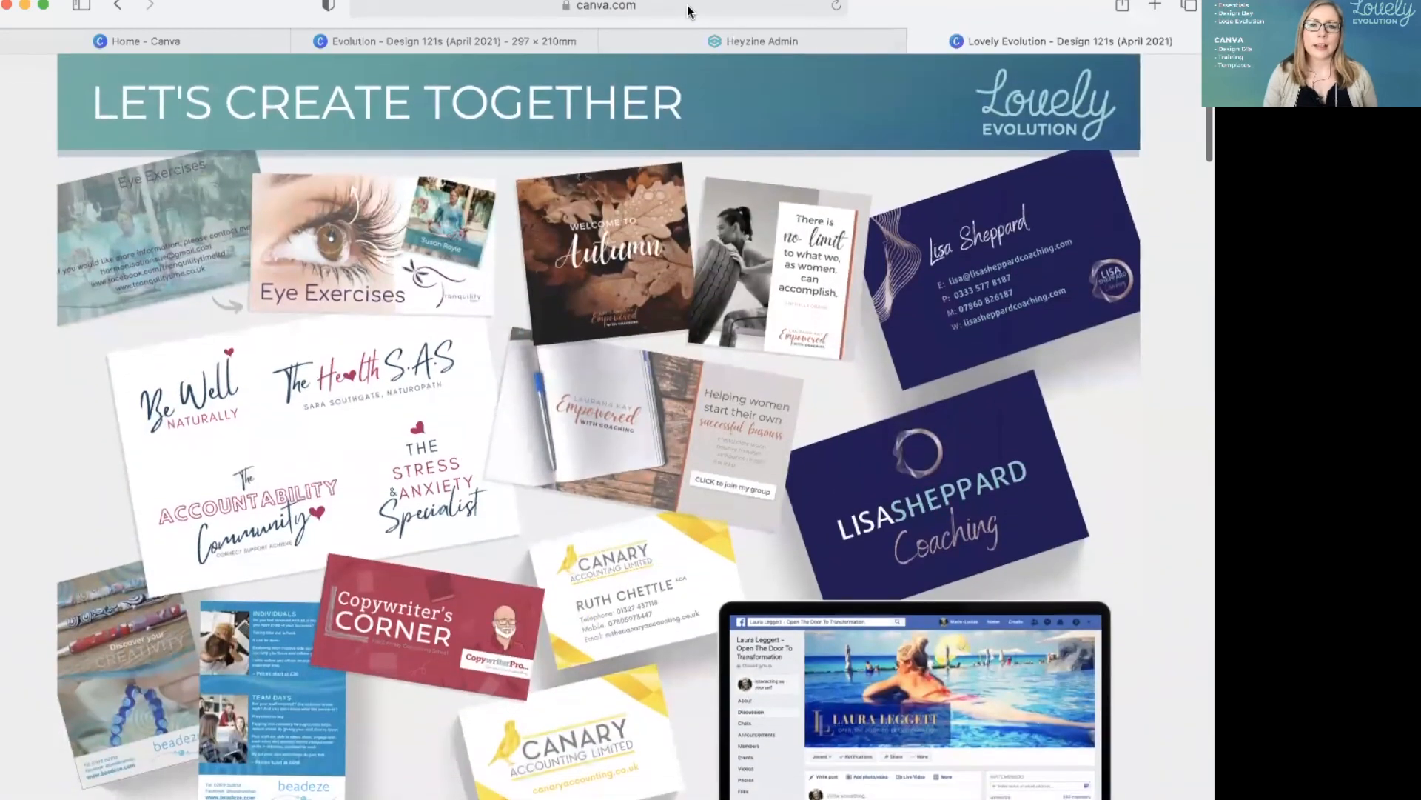
# Step: Check the full web address of the Scrolling website and return to the design in the Canva editor
pyautogui.click(585, 6)
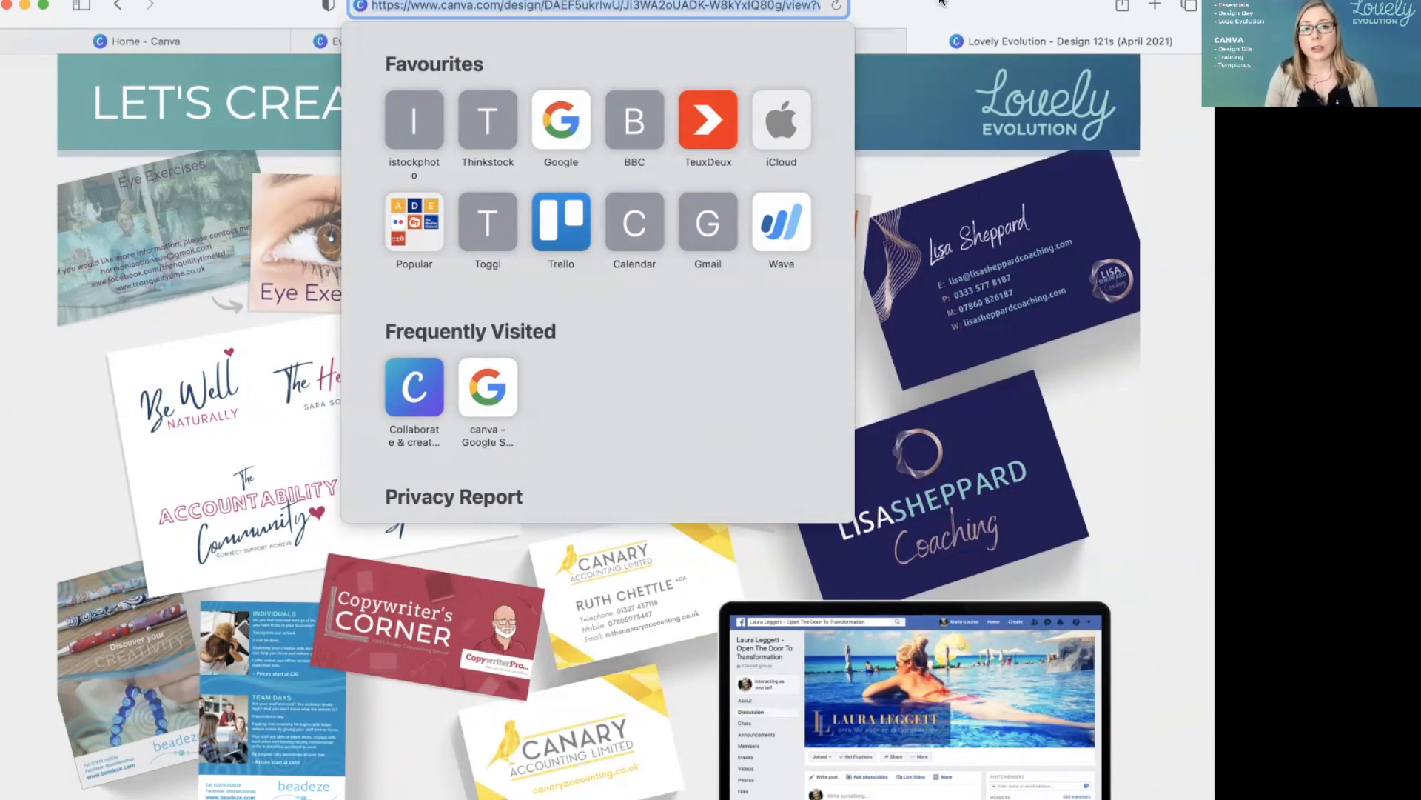
pyautogui.click(963, 17)
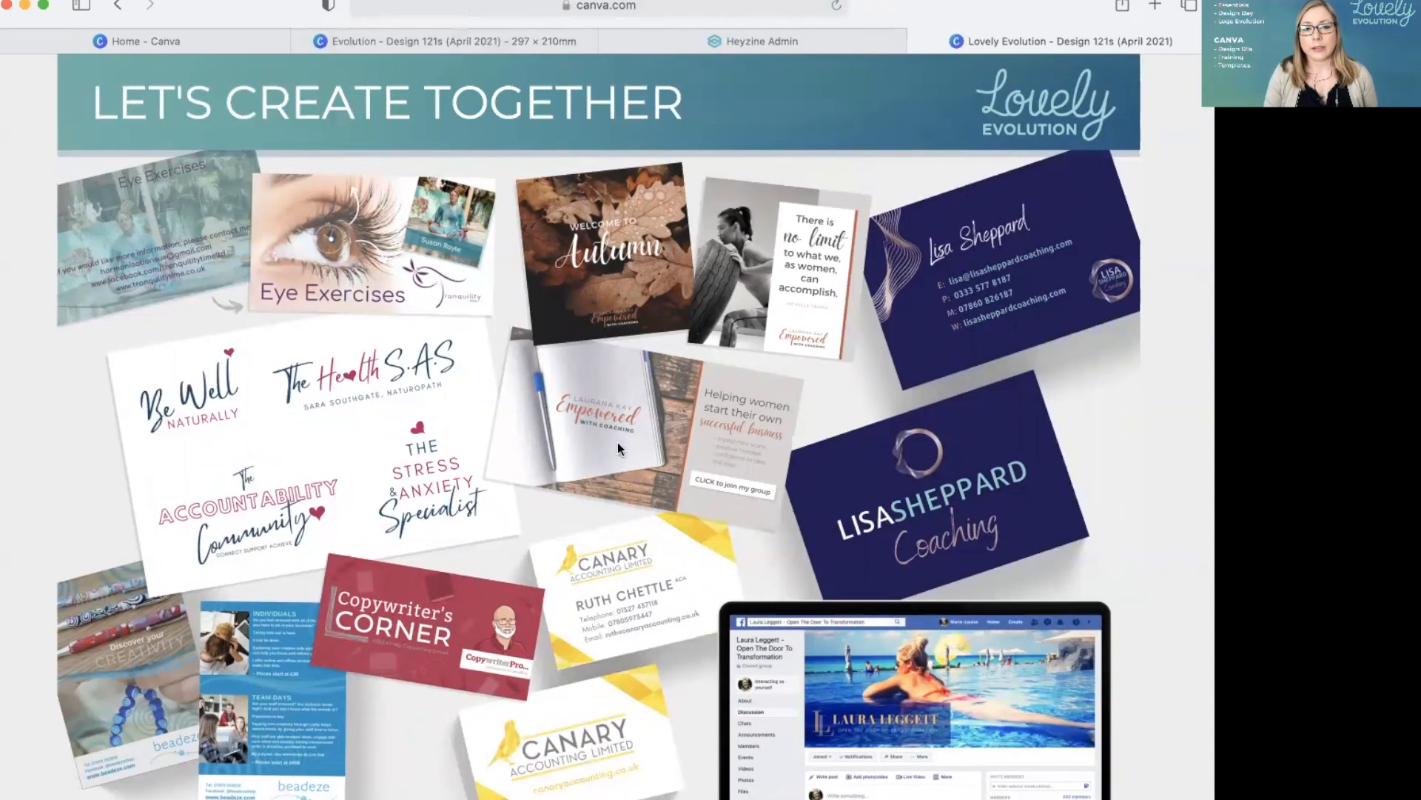
pyautogui.click(500, 40)
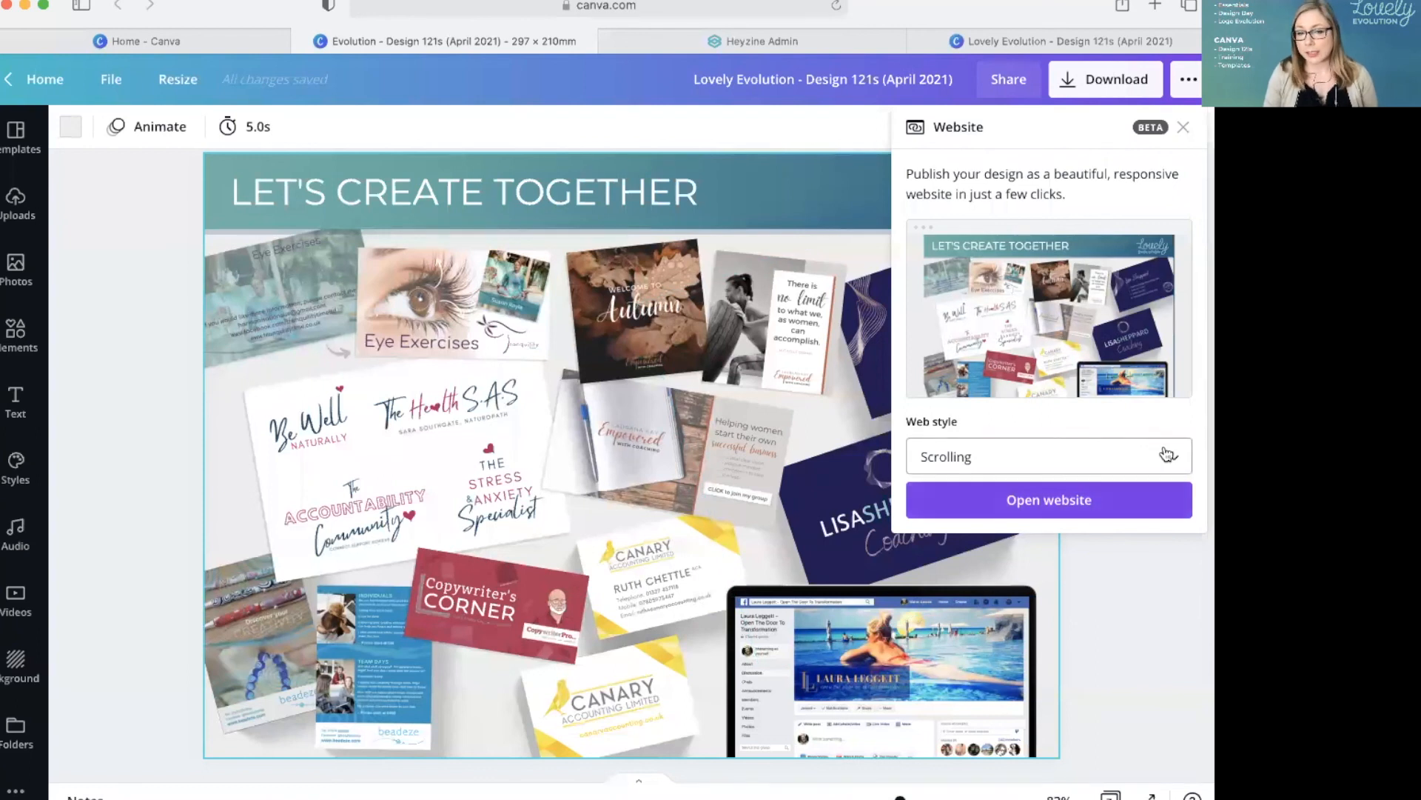
# Step: Review the design's available publishing options, including Website and Heyzine Flipbooks, and close the list
pyautogui.click(1187, 83)
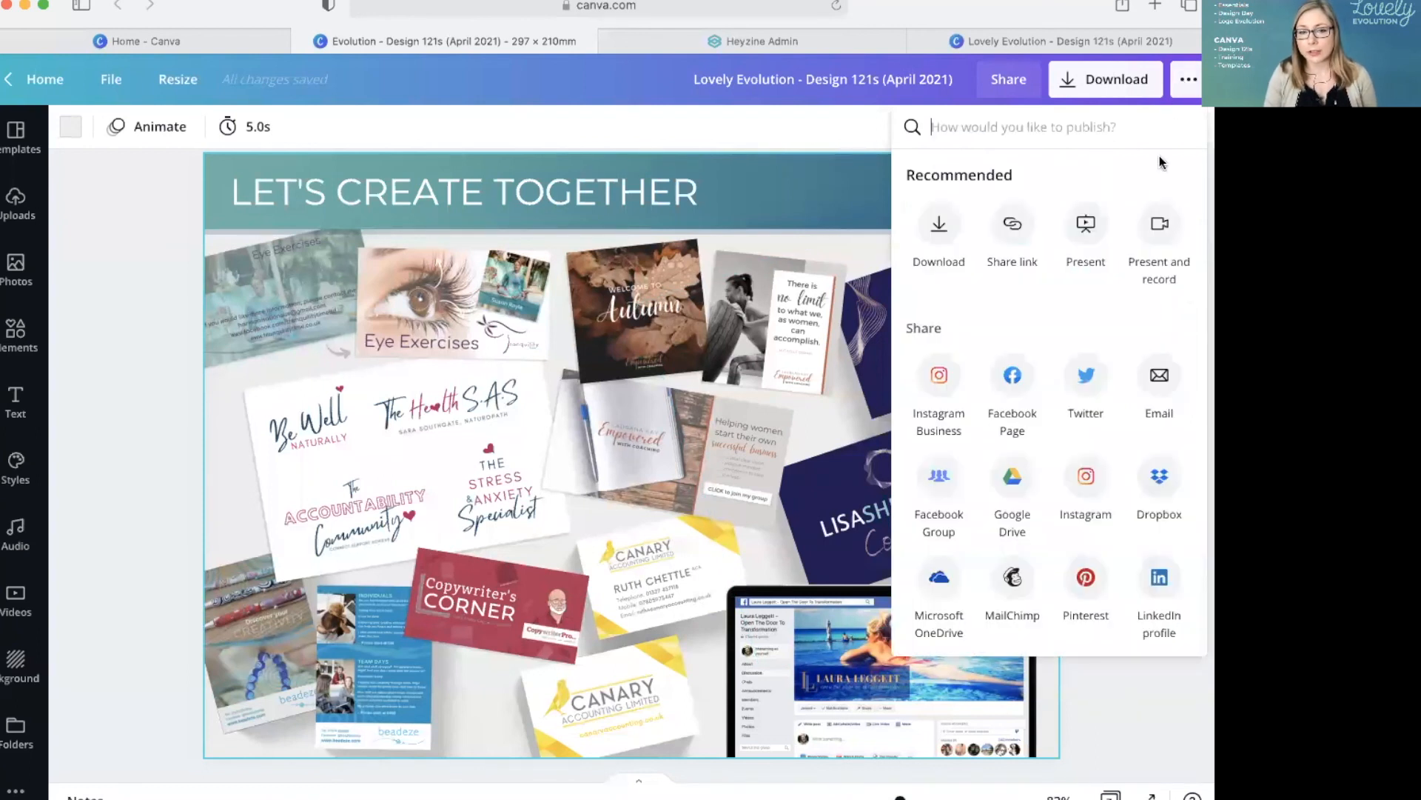
pyautogui.scroll(-5, 1063, 503)
pyautogui.scroll(-4, 1063, 507)
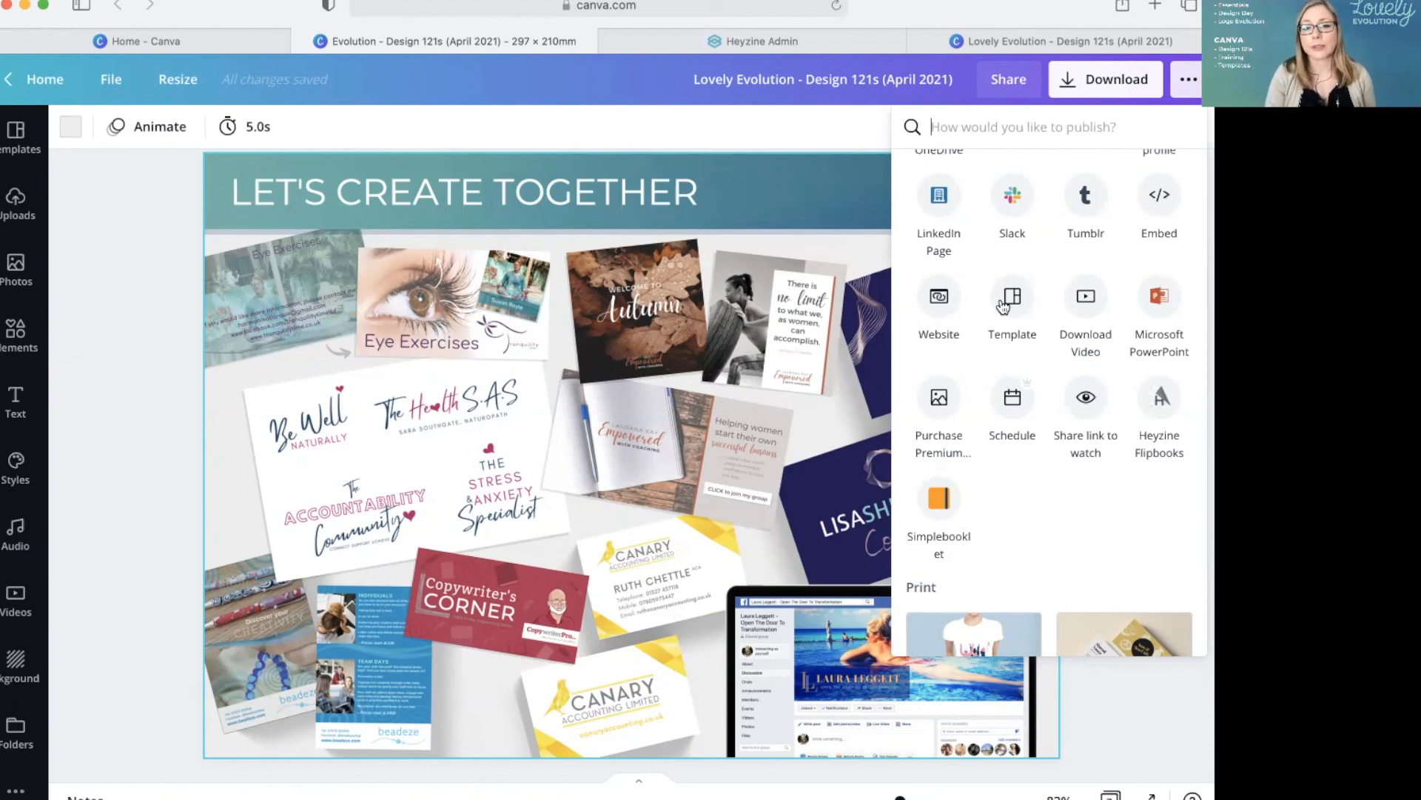
pyautogui.click(153, 268)
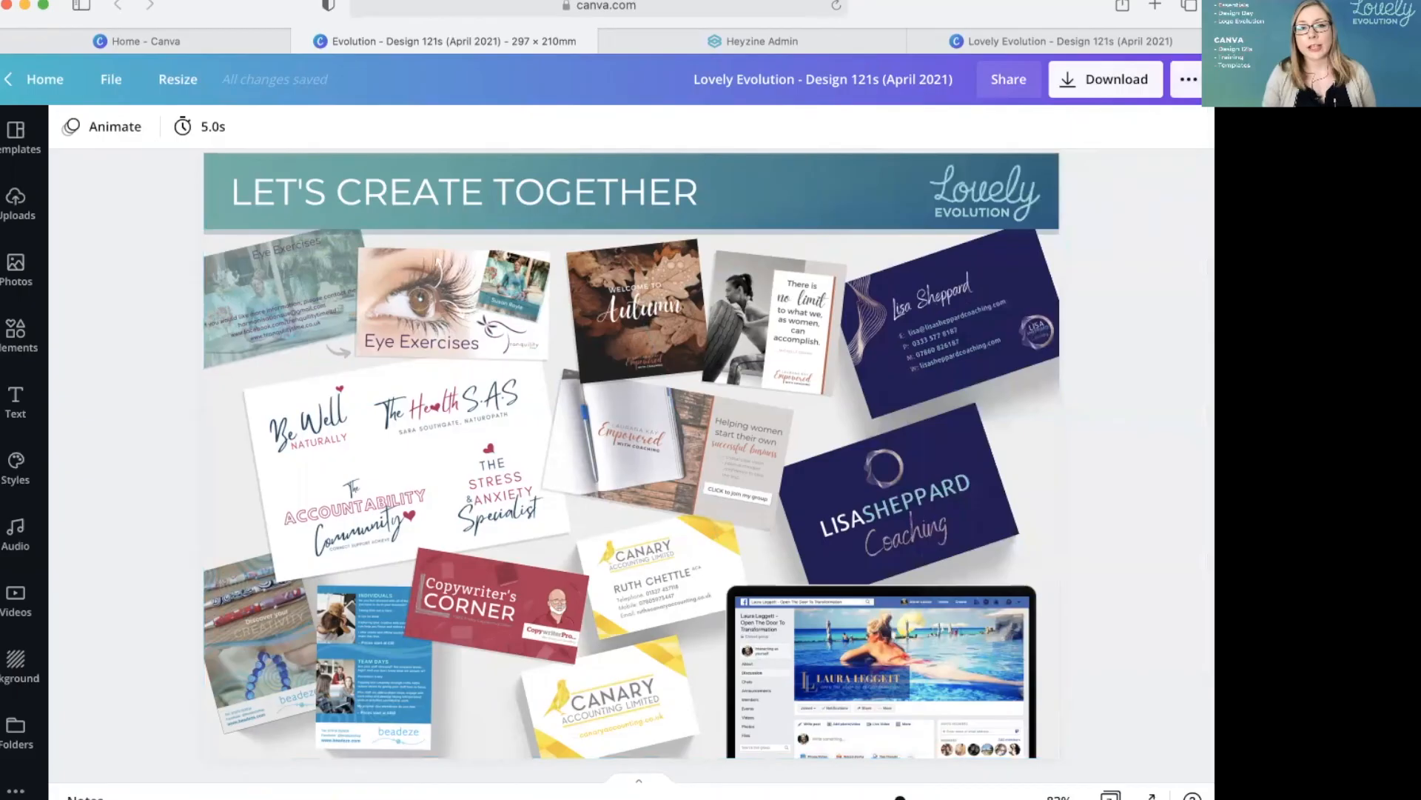